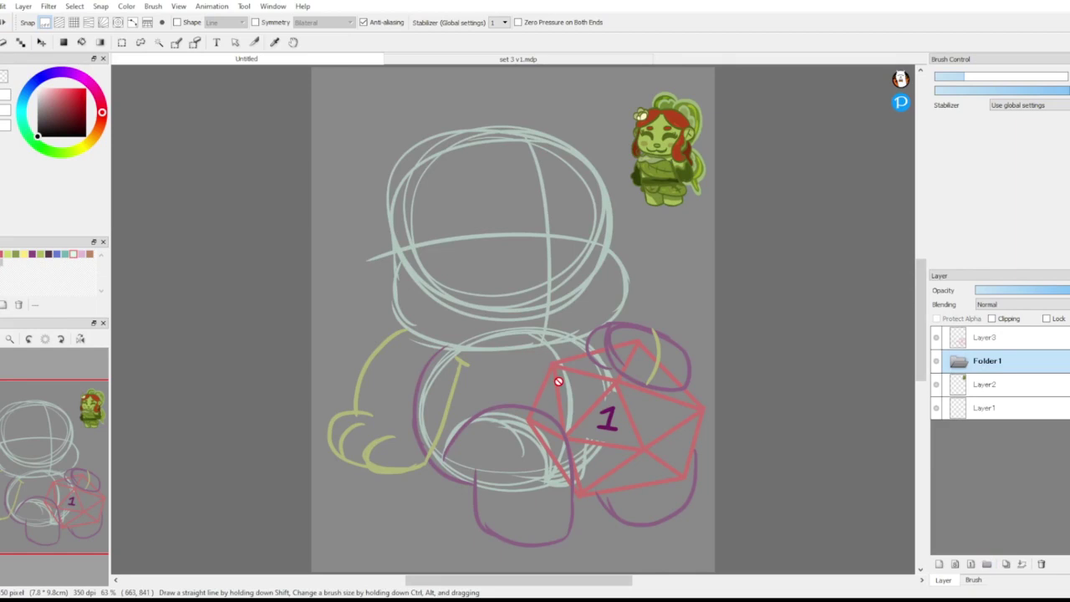
Move the Layer3 and Layer1 sketch layers into Folder1.
left_click_drag(983, 338, 982, 365)
left_click_drag(988, 409, 992, 365)
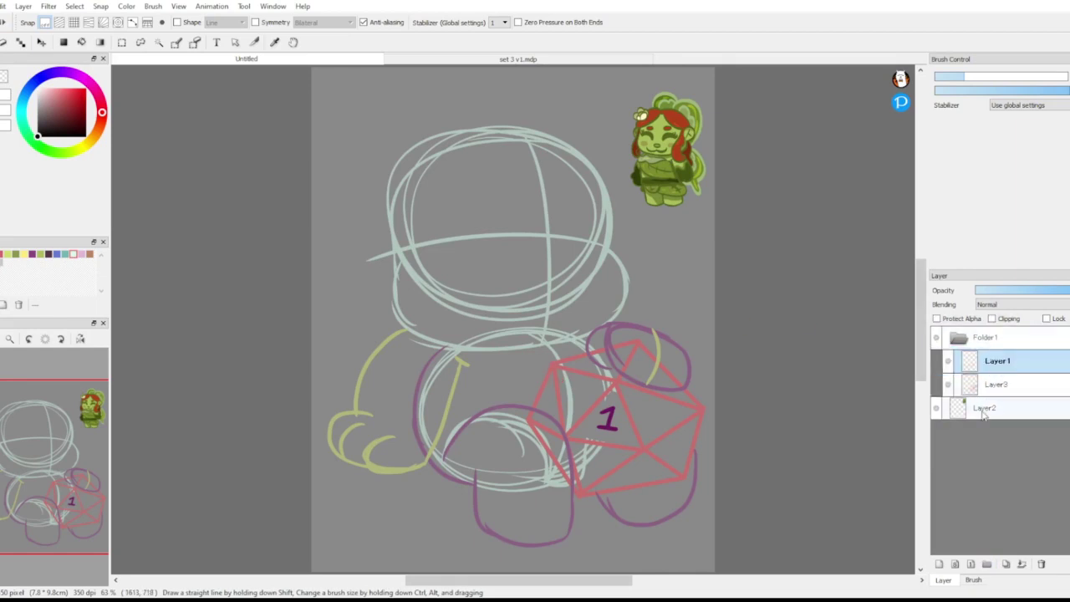
Sketch a flat oval nose and a curved mouth in light blue on the lower face, using Layer1.
left_click(73, 254)
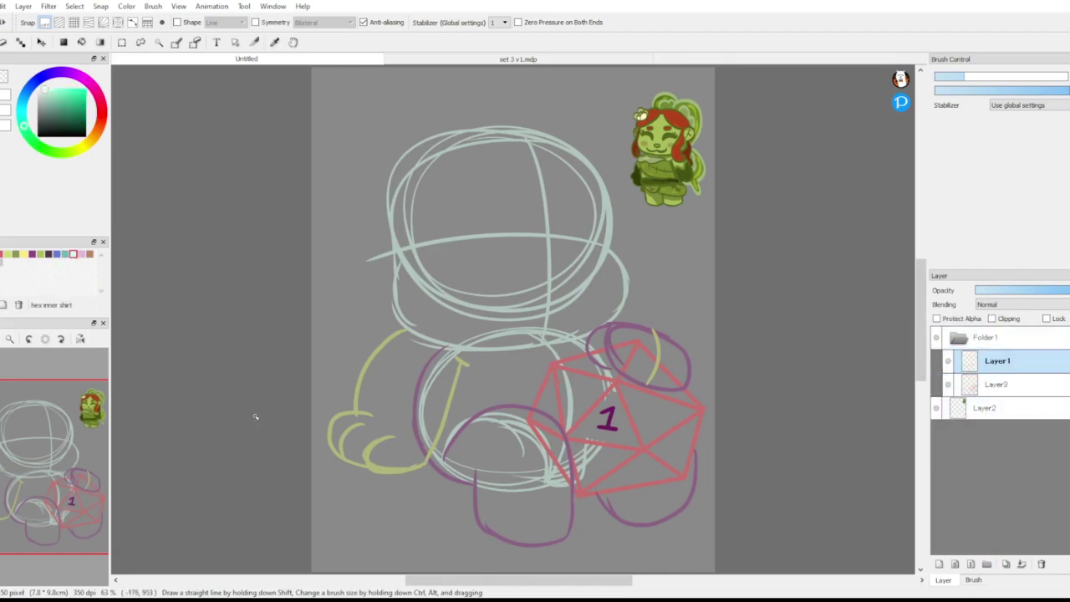
scroll(61, 418, "up", 2)
left_click_drag(78, 441, 71, 439)
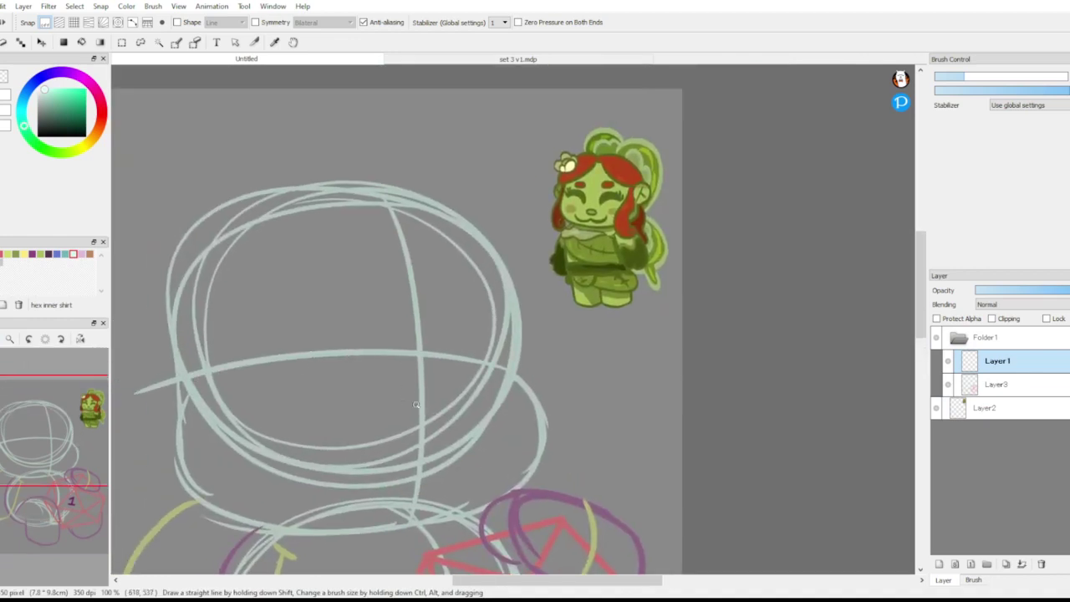
left_click_drag(425, 425, 428, 424)
key("ctrl+z")
left_click(25, 95)
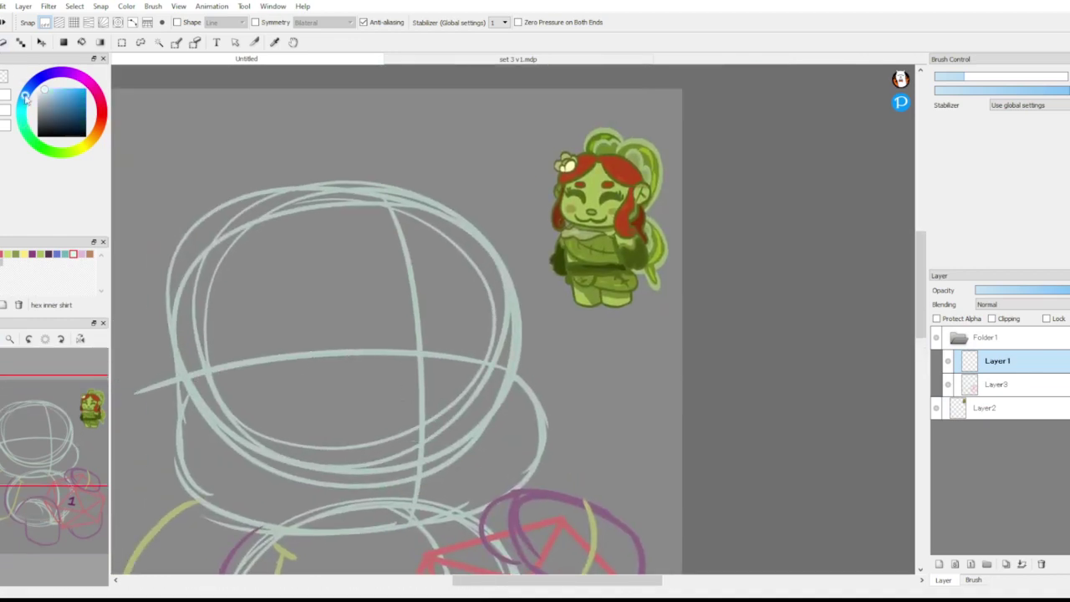
left_click(59, 89)
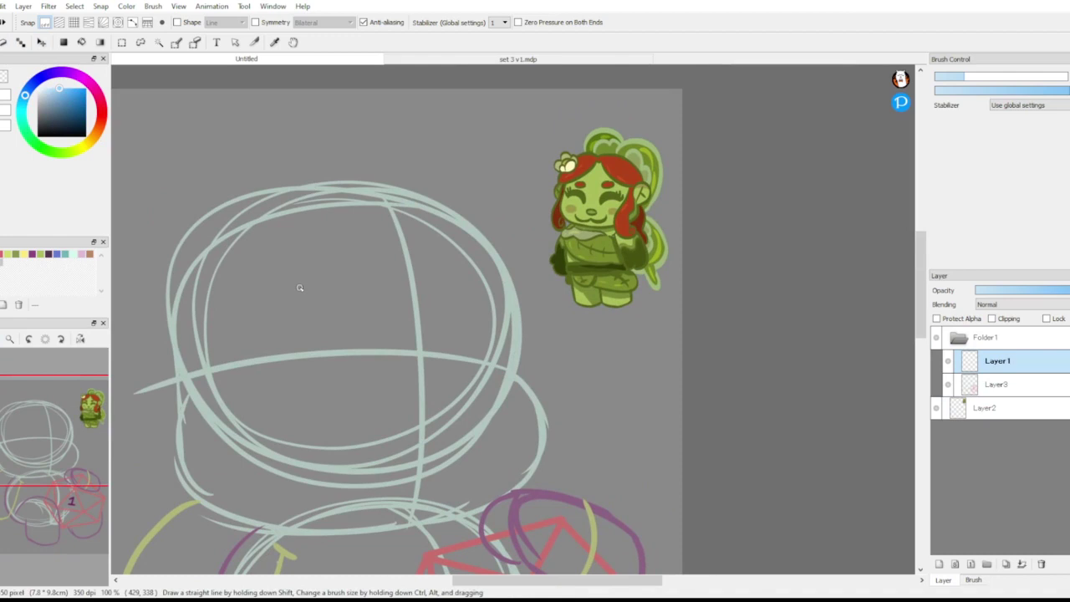
mouse_move(418, 437)
left_mouse_down()
mouse_move(422, 426)
mouse_move(433, 437)
left_mouse_up()
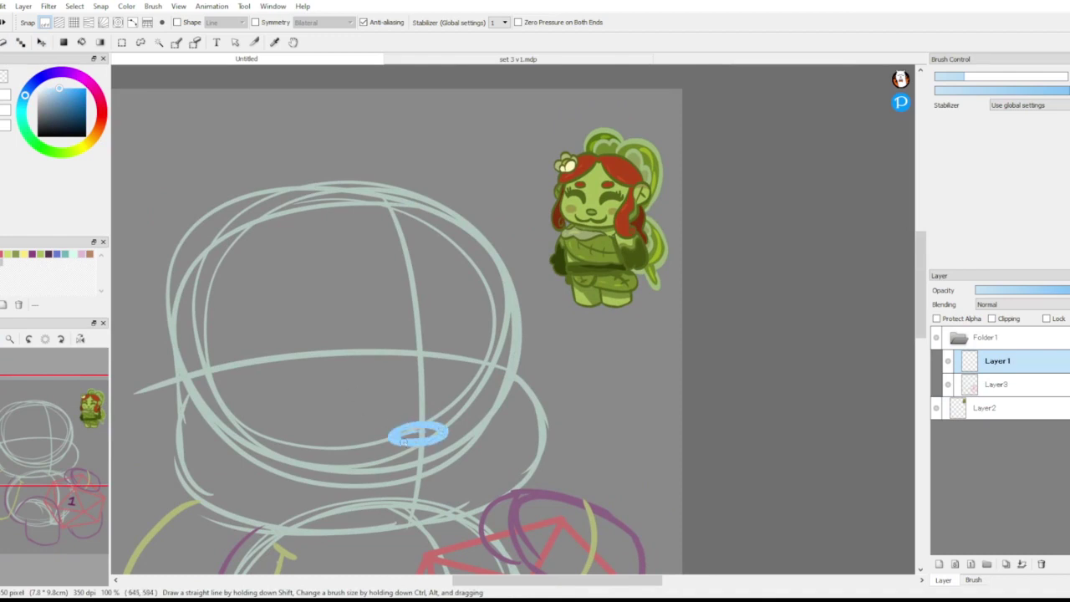
left_click_drag(305, 483, 399, 475)
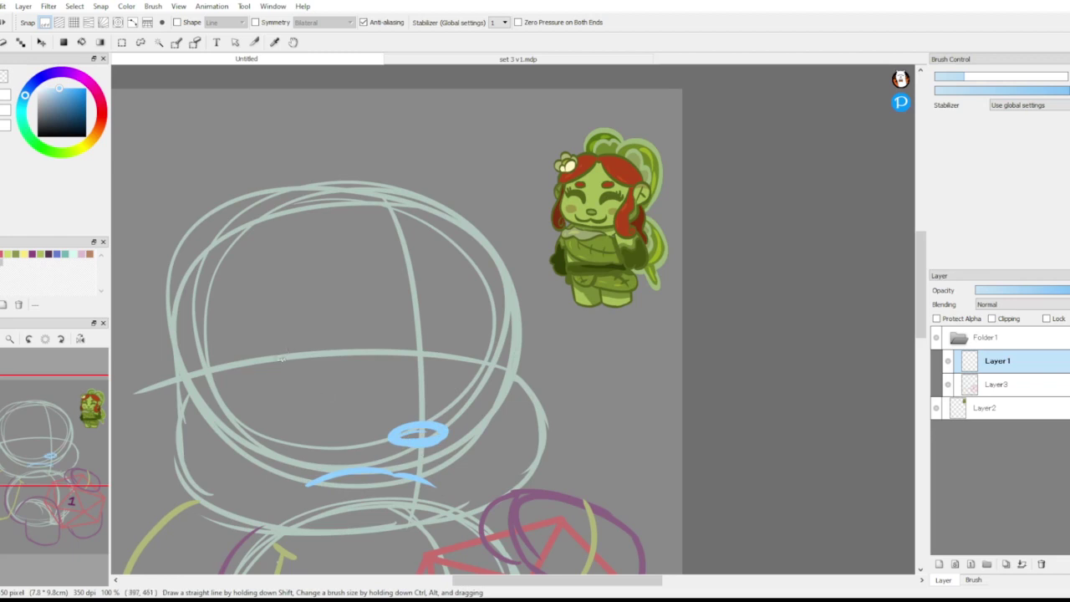
Sketch two tall oval eyes with curved inner details, plus an ear on each side of the head.
mouse_move(285, 387)
left_mouse_down()
mouse_move(352, 285)
mouse_move(378, 376)
mouse_move(348, 407)
mouse_move(379, 376)
left_mouse_up()
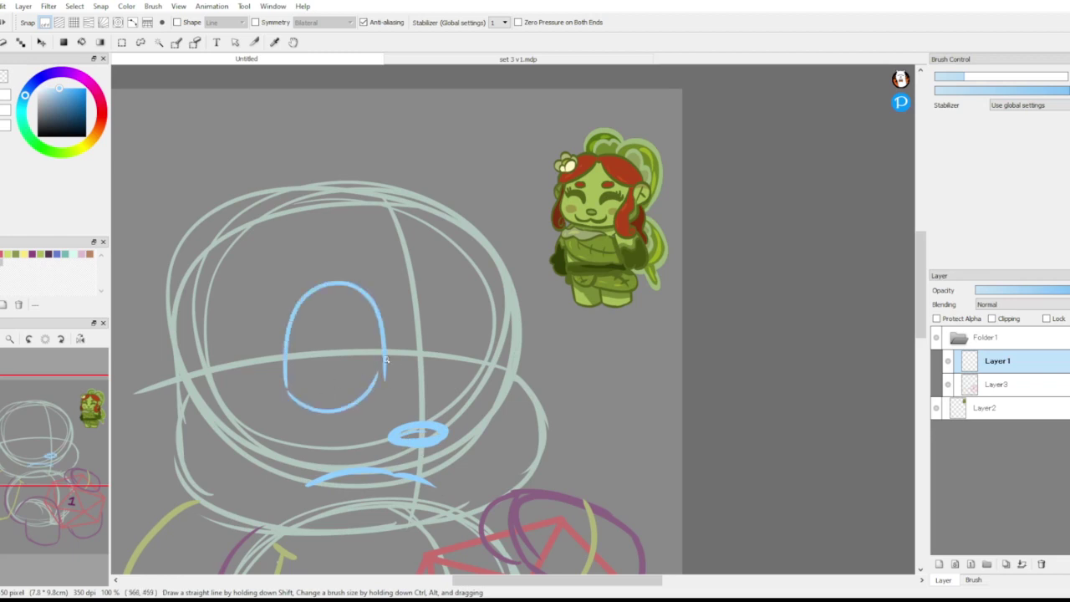
mouse_move(285, 390)
left_mouse_down()
mouse_move(389, 343)
mouse_move(499, 331)
left_mouse_up()
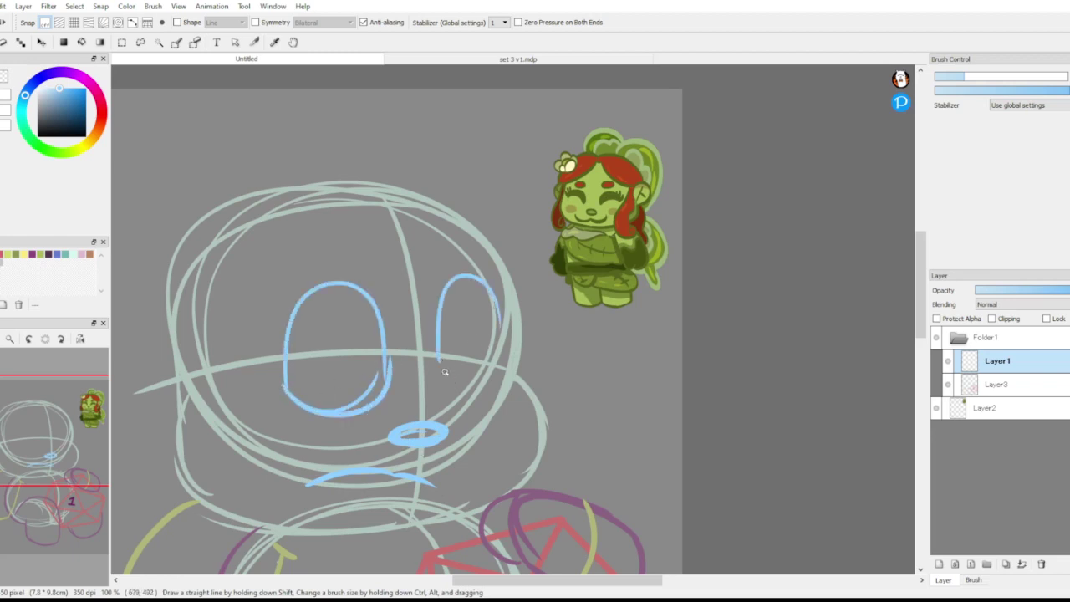
mouse_move(445, 372)
left_mouse_down()
mouse_move(501, 345)
mouse_move(477, 343)
mouse_move(456, 400)
mouse_move(505, 362)
left_mouse_up()
left_click_drag(309, 319, 339, 286)
left_click_drag(472, 407, 485, 378)
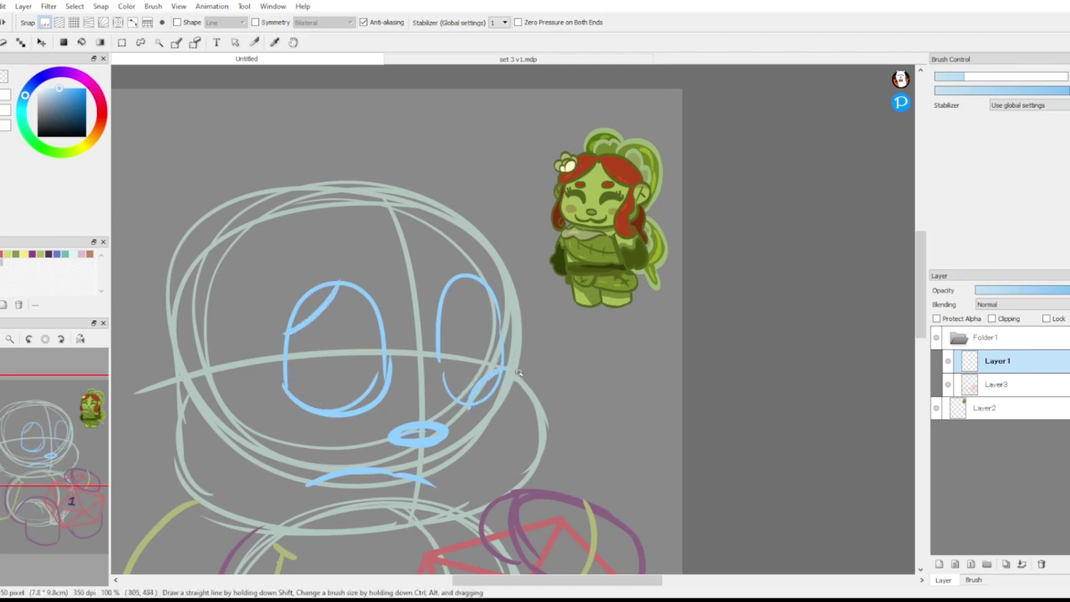
left_click_drag(450, 286, 500, 313)
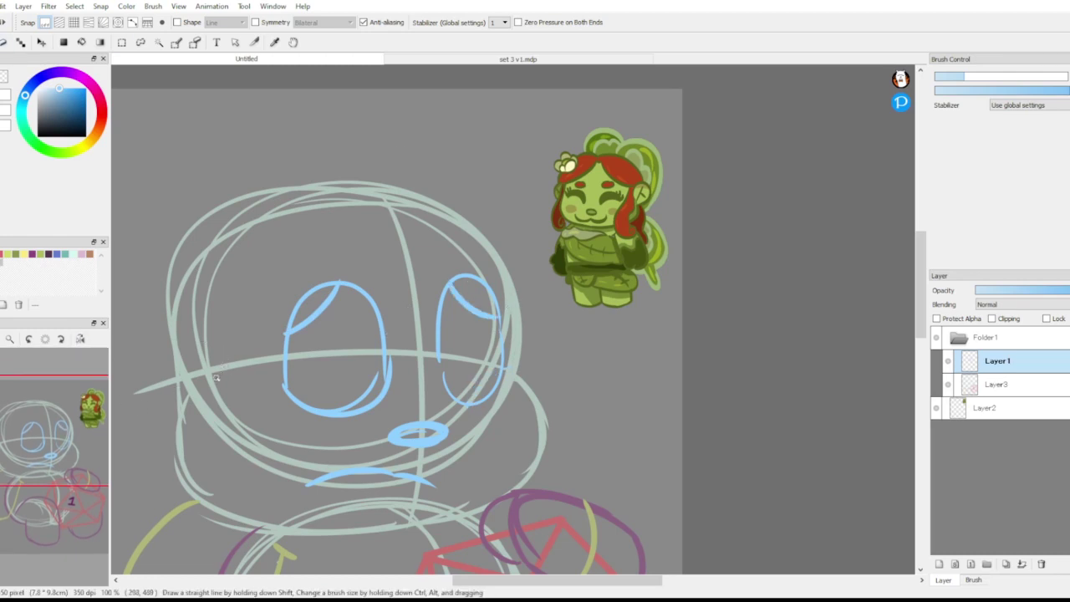
mouse_move(216, 378)
left_mouse_down()
mouse_move(141, 333)
mouse_move(178, 409)
mouse_move(195, 362)
left_mouse_up()
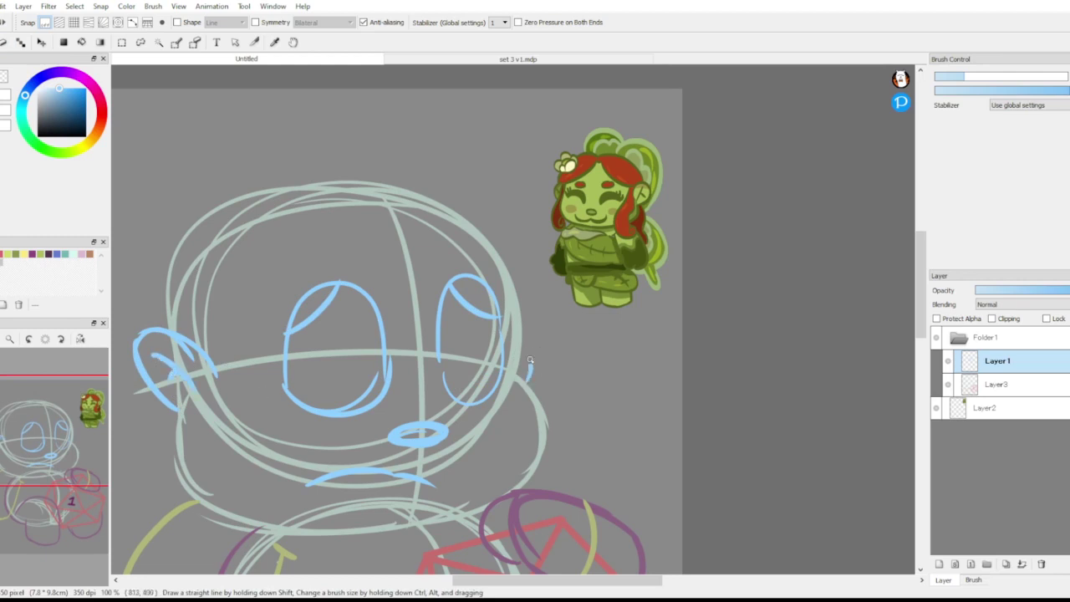
left_click_drag(530, 360, 522, 316)
Draw the hair parting at the crown in darker blue, with a front hairline sweeping down to each ear.
left_click_drag(42, 439, 42, 433)
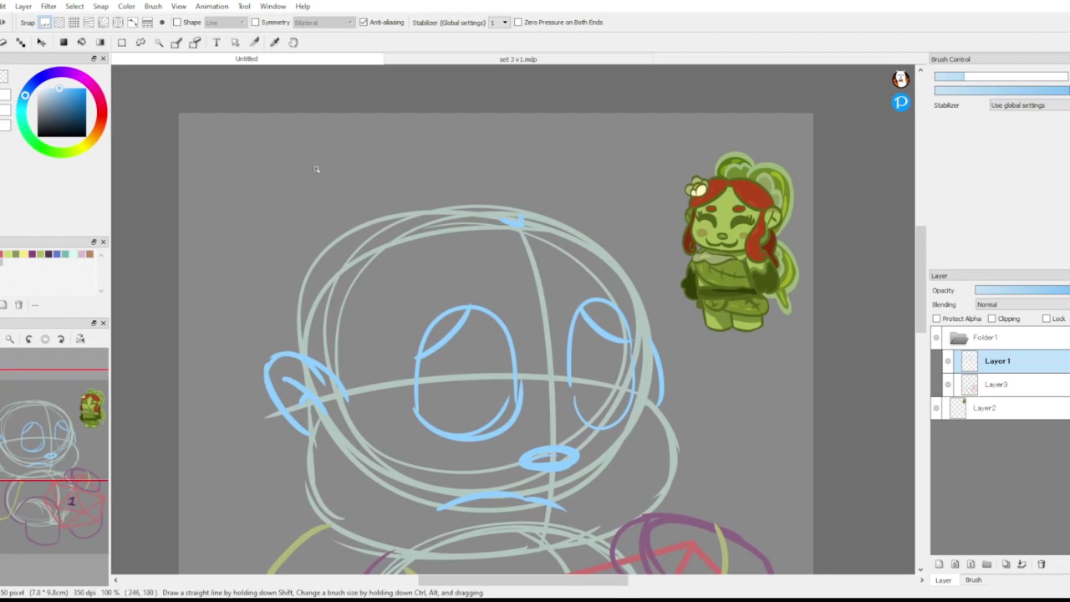
left_click(72, 110)
mouse_move(498, 219)
left_mouse_down()
mouse_move(536, 222)
mouse_move(405, 344)
mouse_move(335, 385)
left_mouse_up()
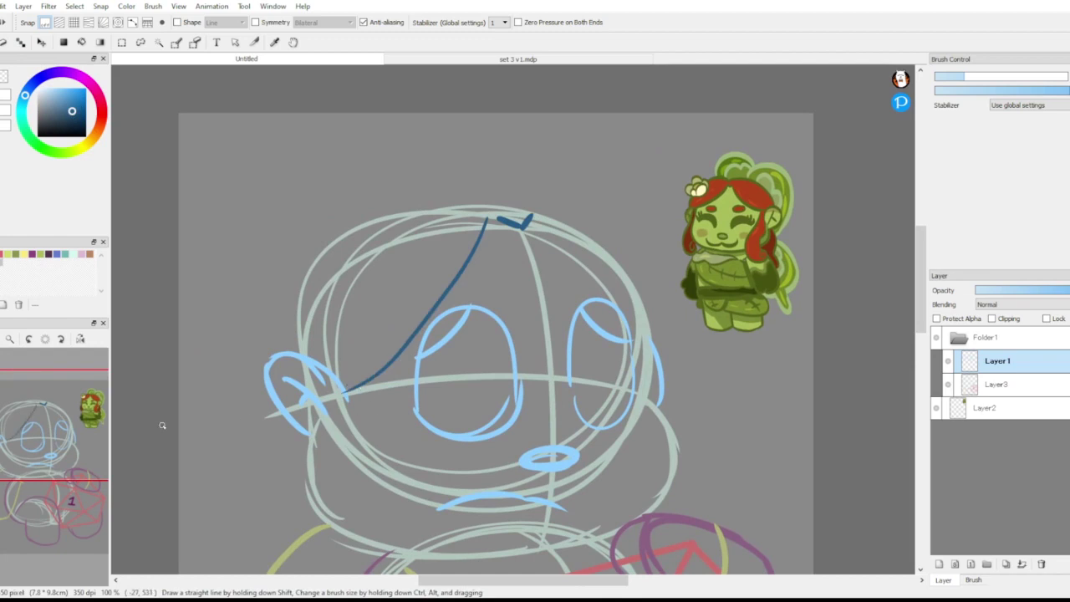
left_click_drag(537, 216, 654, 345)
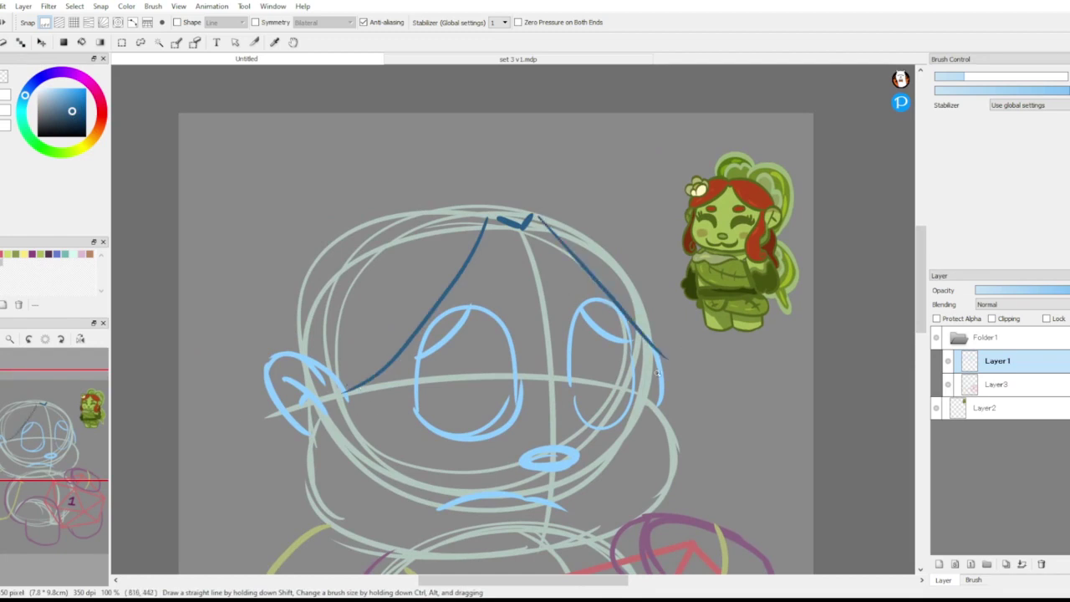
Draw a long lock of hair ending in a spiral curl beside the left cheek.
mouse_move(94, 479)
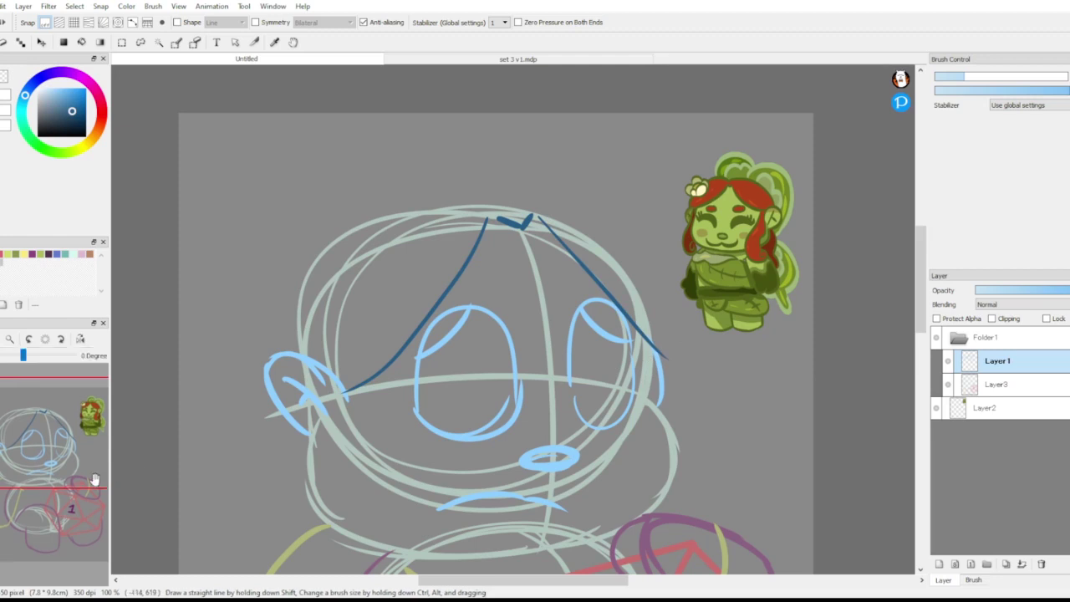
left_click_drag(41, 462, 42, 458)
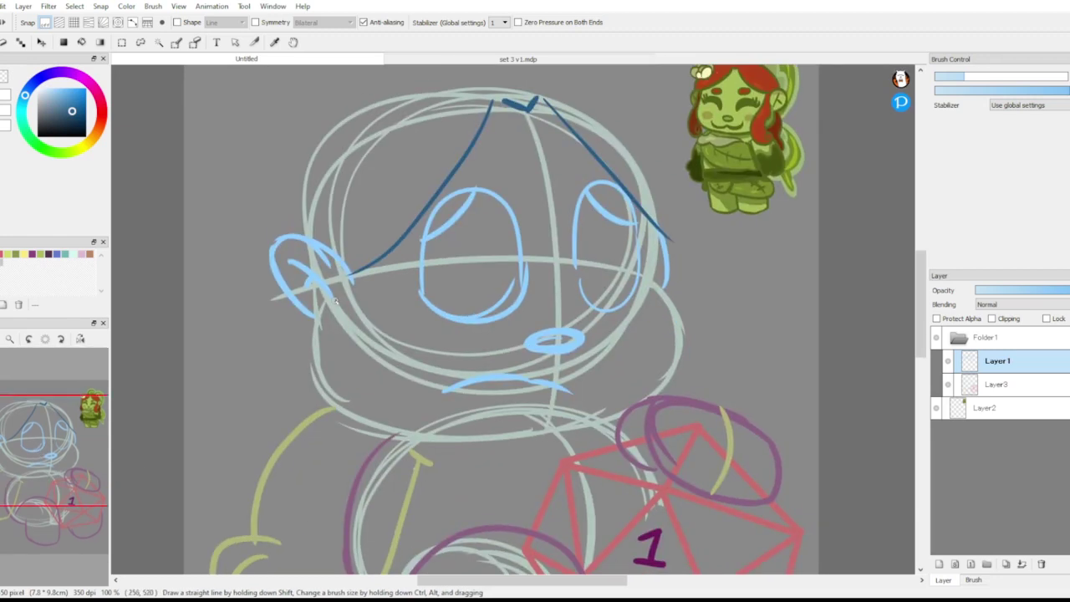
mouse_move(348, 274)
left_mouse_down()
mouse_move(316, 402)
mouse_move(393, 407)
mouse_move(372, 439)
mouse_move(362, 438)
mouse_move(405, 358)
mouse_move(378, 415)
mouse_move(388, 386)
left_mouse_up()
left_click_drag(359, 353, 397, 244)
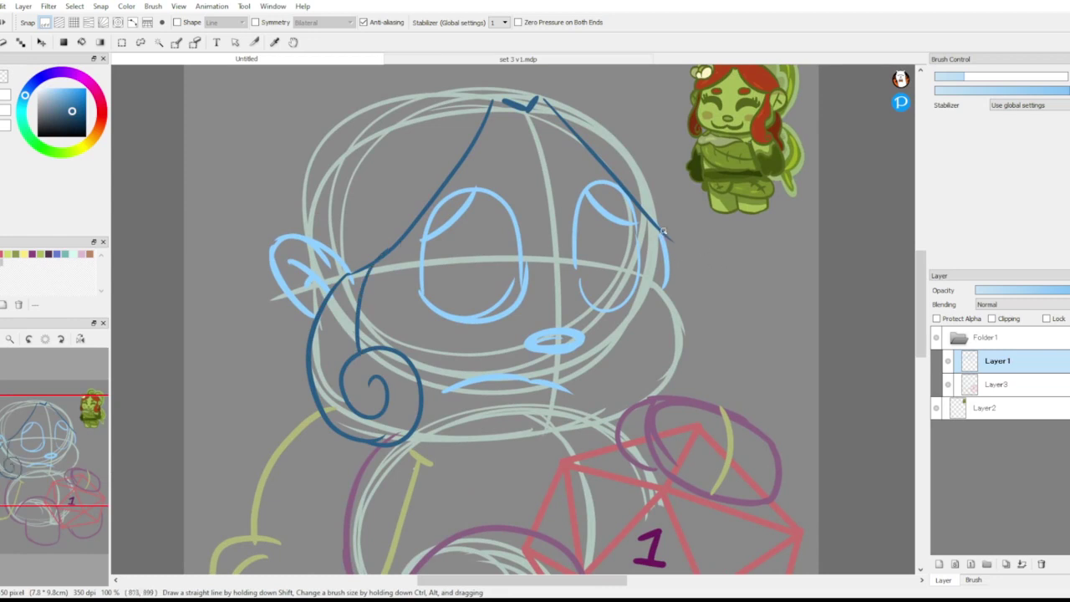
mouse_move(671, 253)
left_mouse_down()
mouse_move(678, 298)
mouse_move(705, 309)
mouse_move(673, 381)
mouse_move(705, 339)
left_mouse_up()
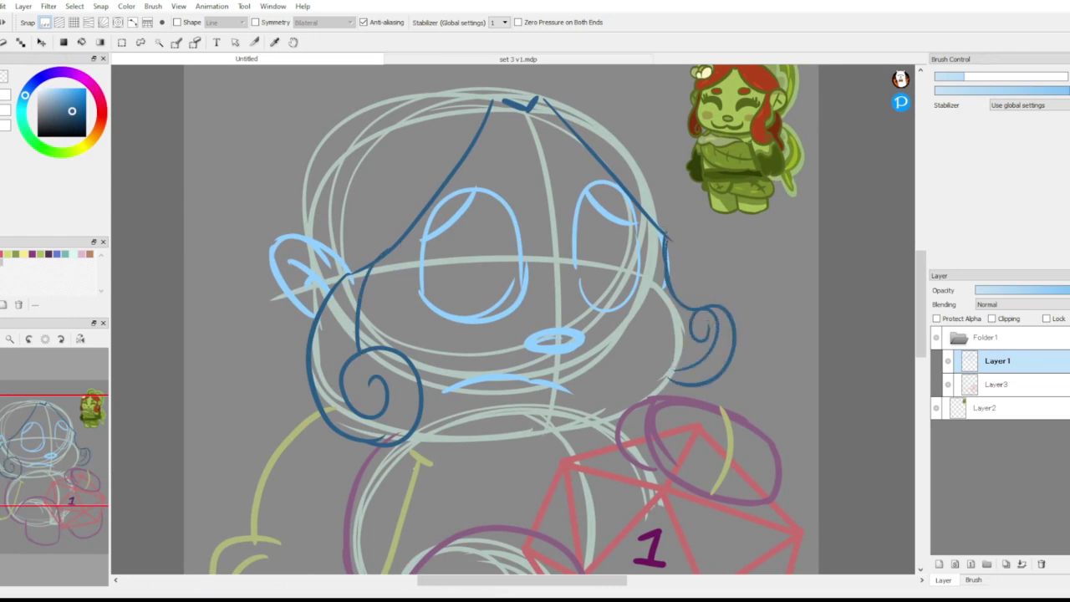
key("ctrl+z")
key("ctrl+z")
Draw a smaller spiral curl beside the right cheek and erase the curl's line where it overlaps the cheek.
mouse_move(667, 389)
left_mouse_down()
mouse_move(723, 329)
mouse_move(686, 355)
mouse_move(692, 314)
left_mouse_up()
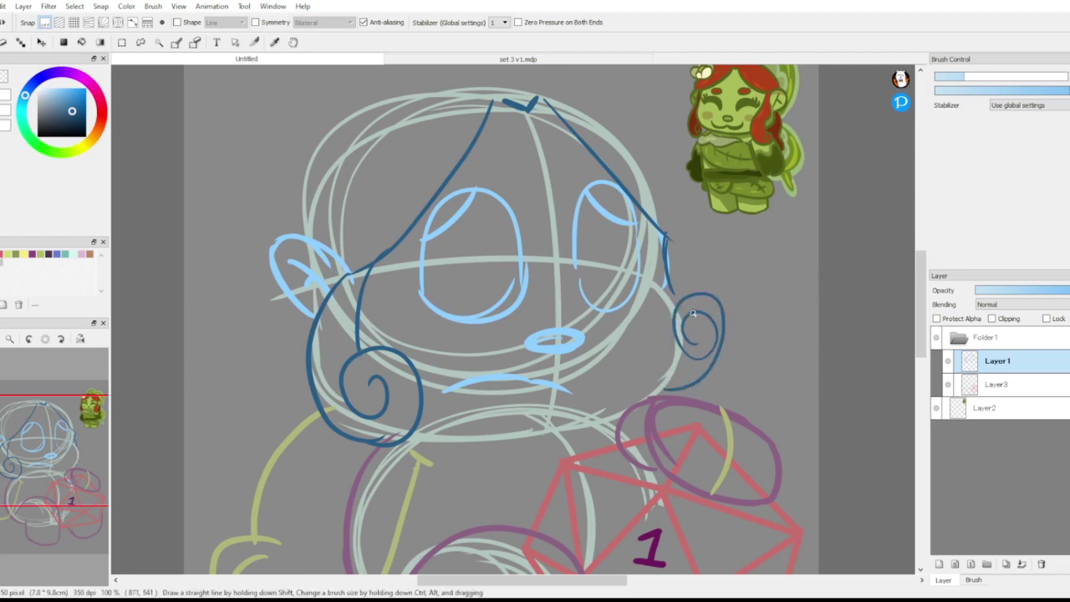
left_click(3, 43)
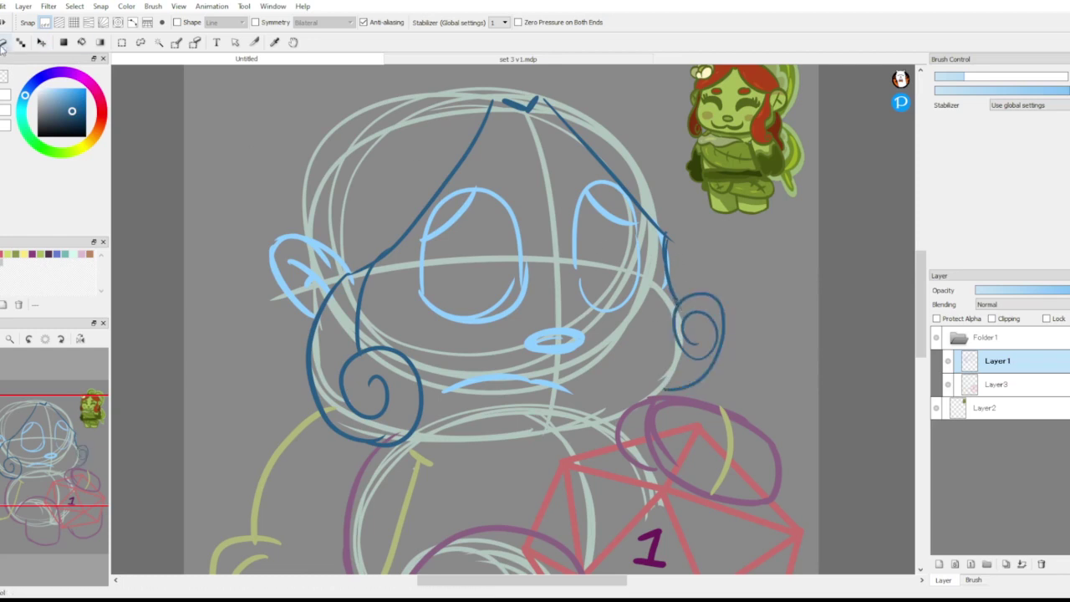
left_click_drag(682, 345, 674, 311)
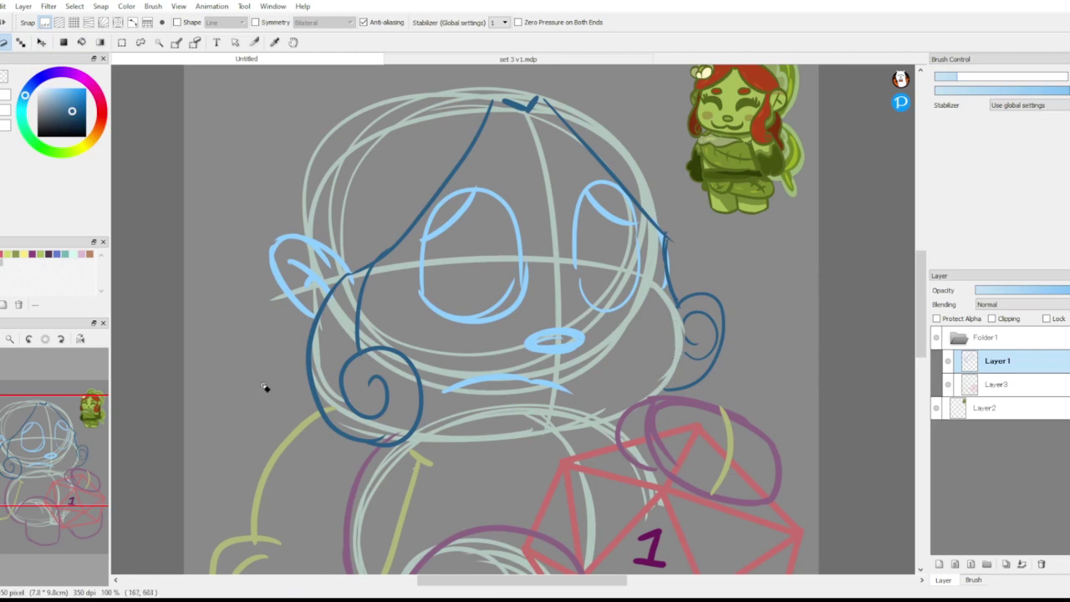
left_click(1, 42)
Outline the hair's outer volume over the head and down the left side, ending in a wave near the shoulder.
left_click_drag(36, 440, 40, 430)
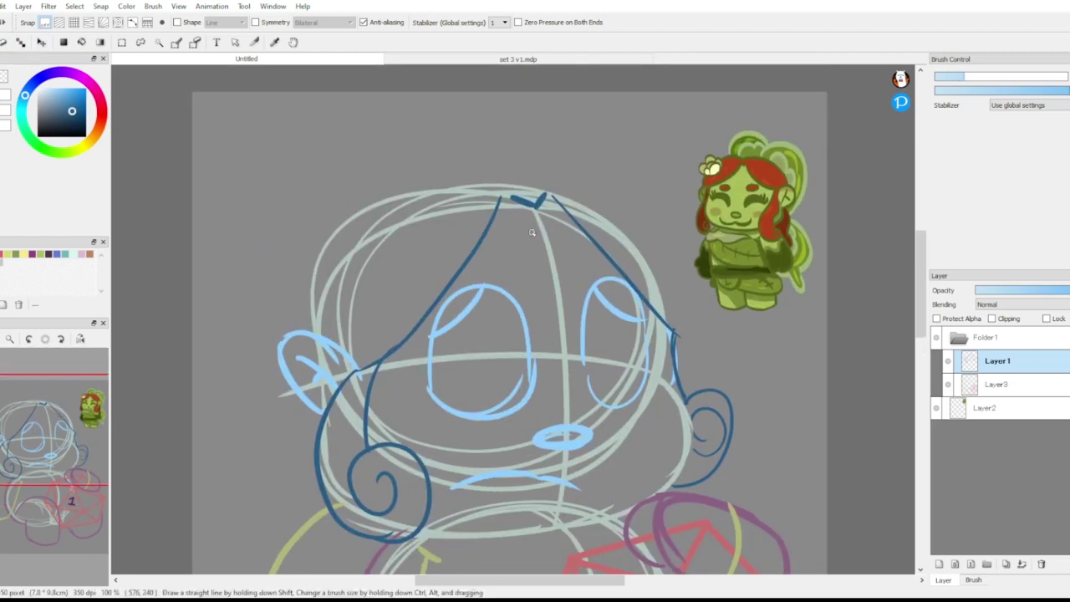
mouse_move(675, 330)
left_mouse_down()
mouse_move(667, 242)
mouse_move(445, 160)
mouse_move(289, 470)
left_mouse_up()
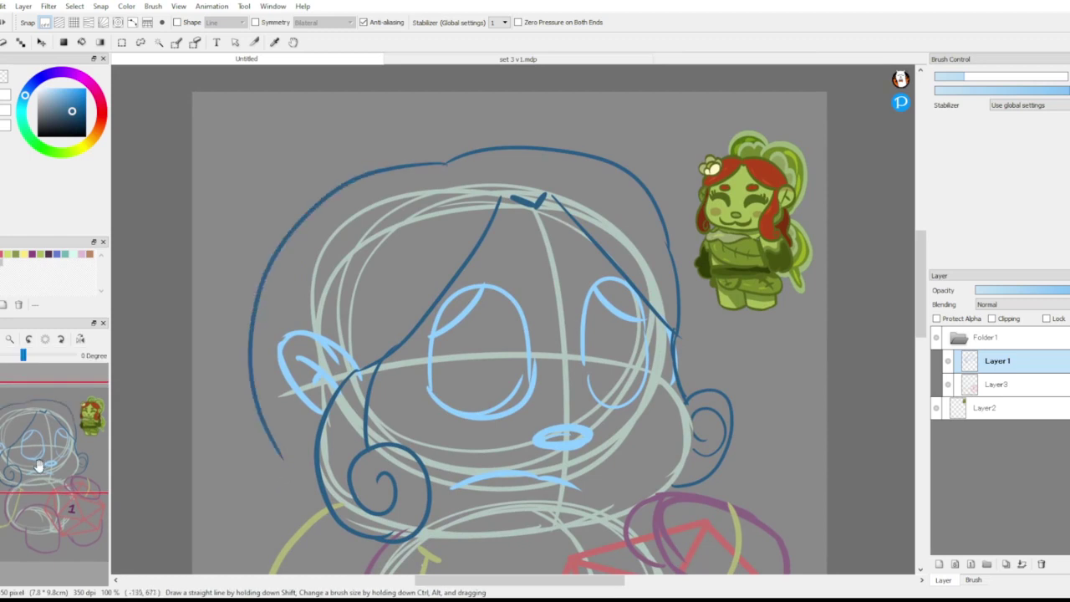
scroll(290, 468, "down", 4)
mouse_move(283, 322)
left_mouse_down()
mouse_move(262, 359)
mouse_move(266, 414)
left_mouse_up()
Add a second contour along the upper left of the hair and draw a round-petalled flower on it.
left_click(40, 434)
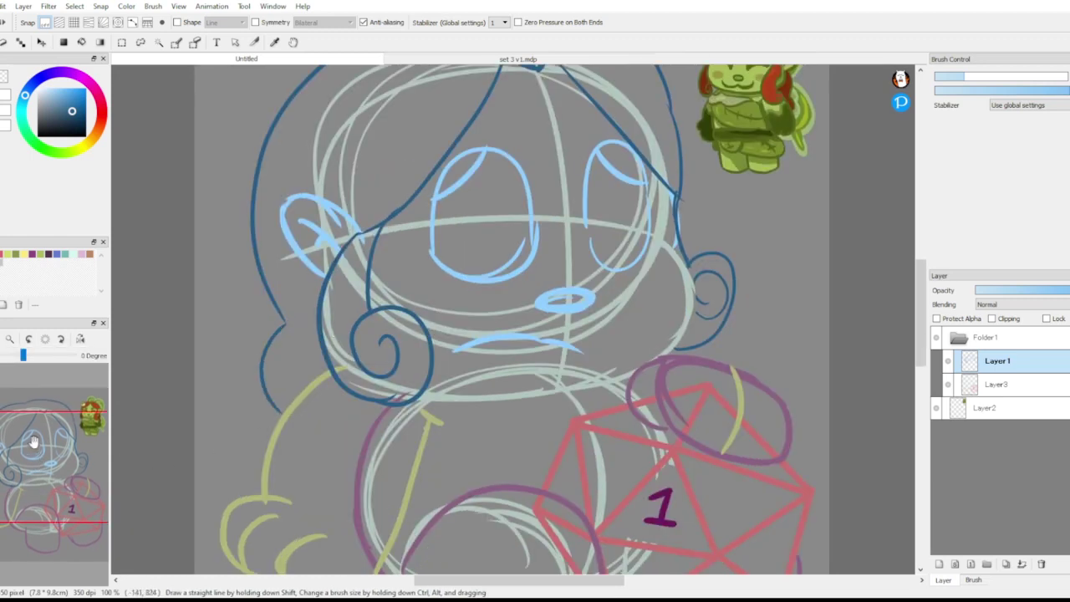
left_click_drag(41, 434, 42, 432)
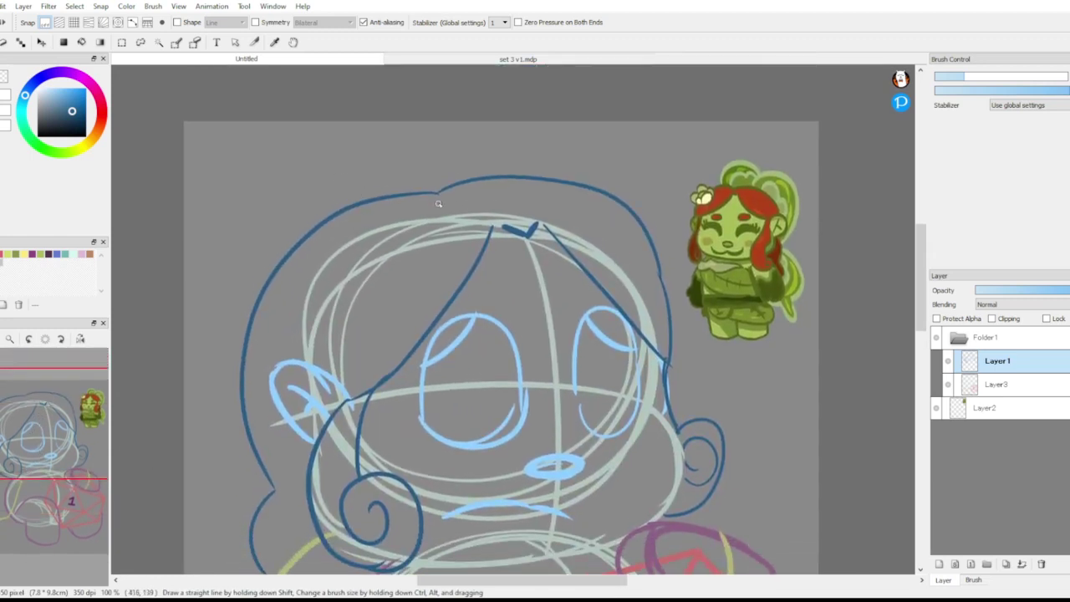
mouse_move(438, 192)
left_mouse_down()
mouse_move(302, 223)
mouse_move(255, 335)
left_mouse_up()
mouse_move(326, 285)
left_mouse_down()
mouse_move(366, 248)
mouse_move(335, 306)
left_mouse_up()
mouse_move(345, 251)
left_mouse_down()
mouse_move(330, 311)
mouse_move(351, 294)
mouse_move(360, 304)
mouse_move(383, 266)
mouse_move(358, 246)
mouse_move(367, 265)
mouse_move(382, 240)
mouse_move(375, 231)
mouse_move(371, 262)
mouse_move(327, 255)
mouse_move(308, 298)
left_mouse_up()
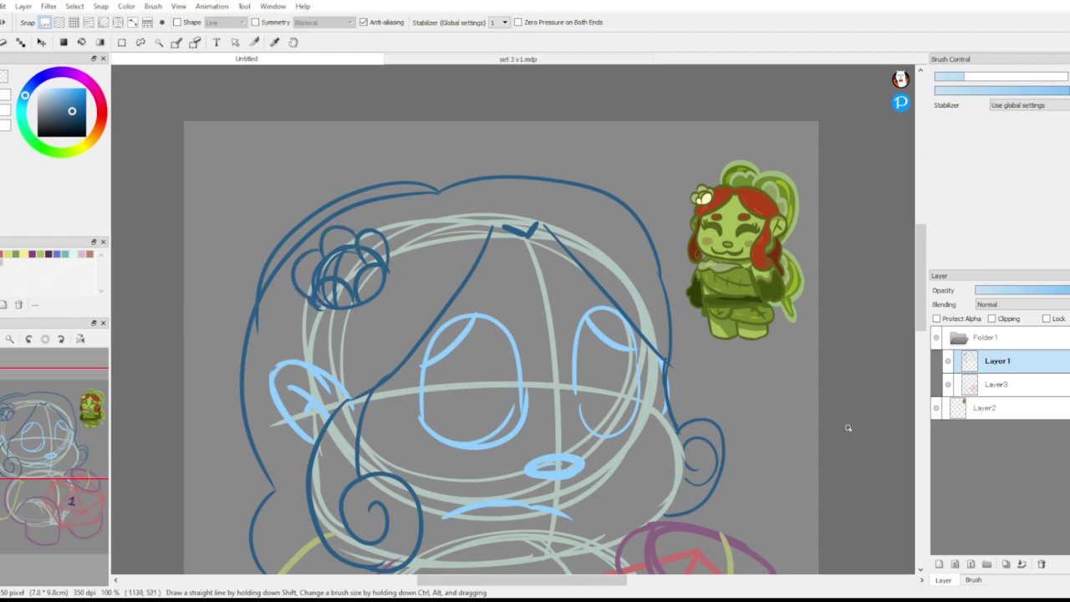
Move the whole Folder1 sketch slightly down and to the right on the canvas.
mouse_move(76, 485)
left_mouse_down()
mouse_move(53, 507)
mouse_move(87, 465)
mouse_move(67, 502)
mouse_move(37, 455)
left_mouse_up()
left_click(10, 340)
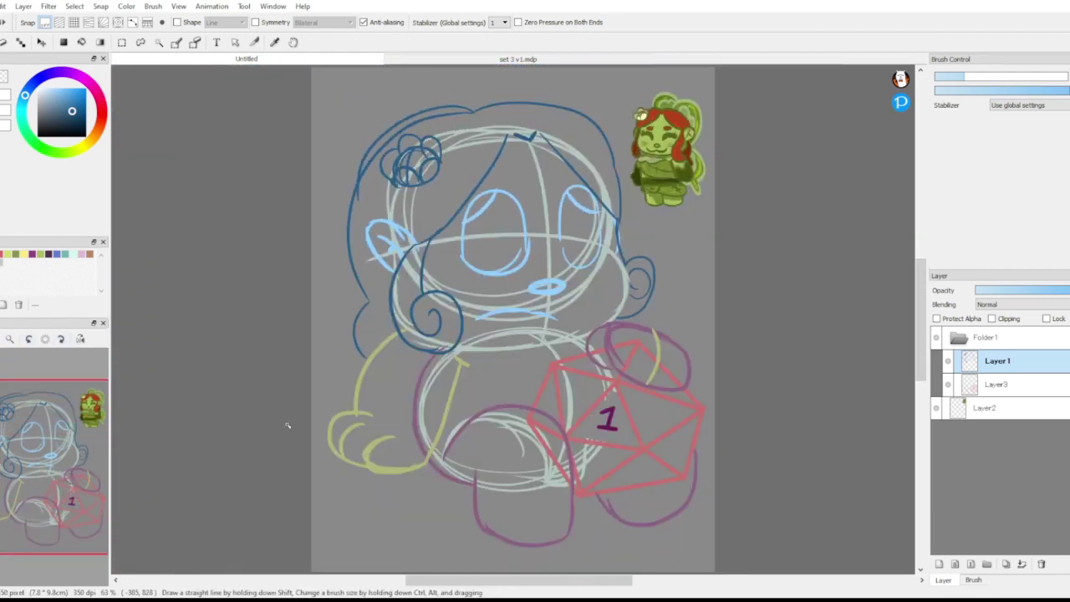
left_click(958, 337)
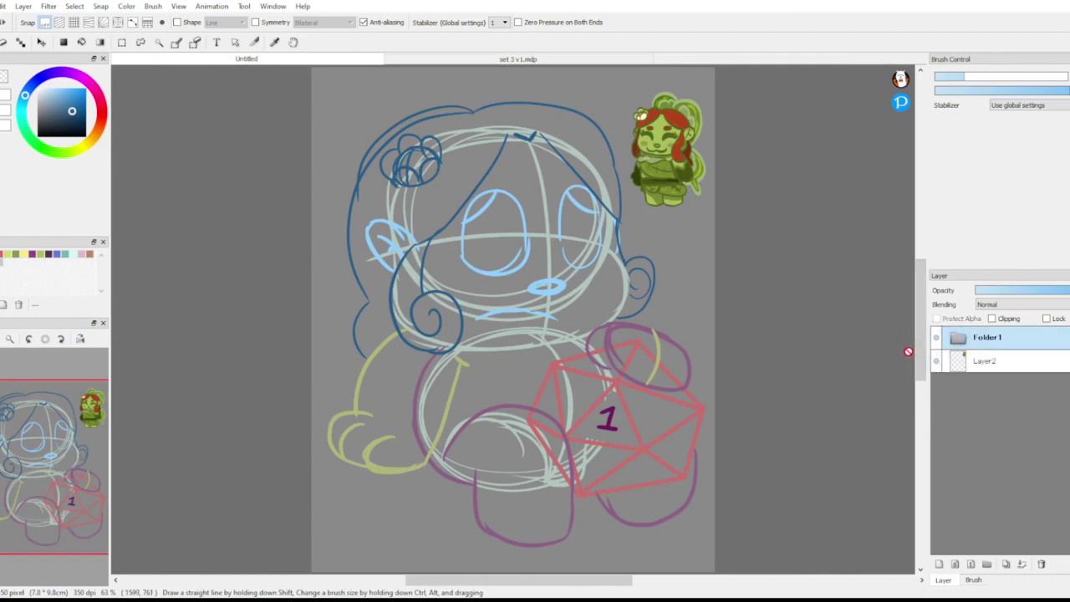
key("v")
mouse_move(465, 385)
left_mouse_down()
mouse_move(477, 395)
mouse_move(467, 395)
left_mouse_up()
left_click(958, 338)
Add a layer above Layer3 and draw a long yellow wing with notched inner lines behind the head's left side.
left_click(988, 389)
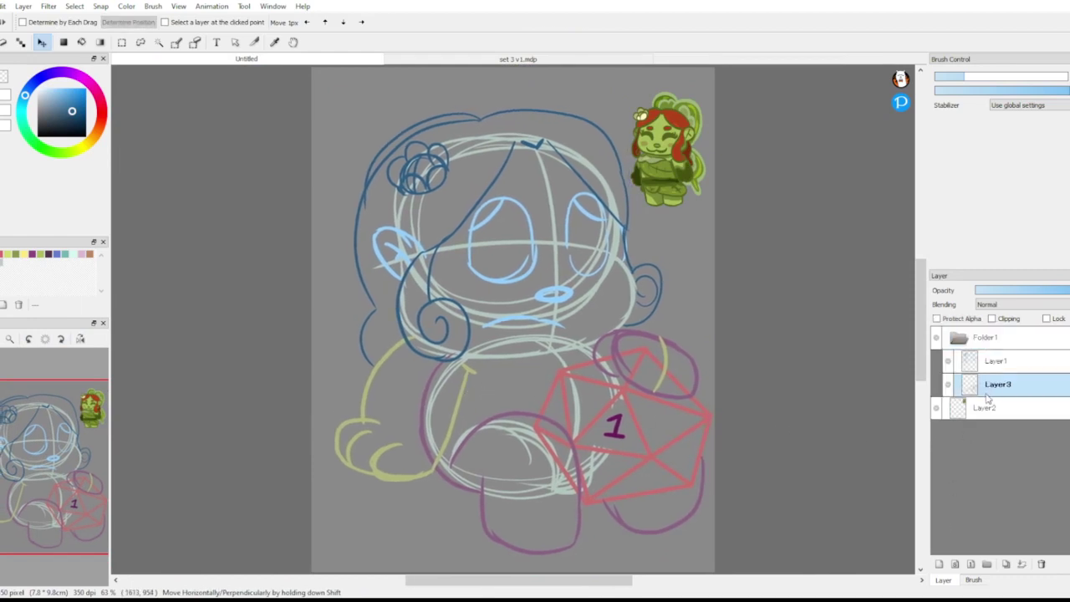
left_click(939, 565)
left_click(24, 254)
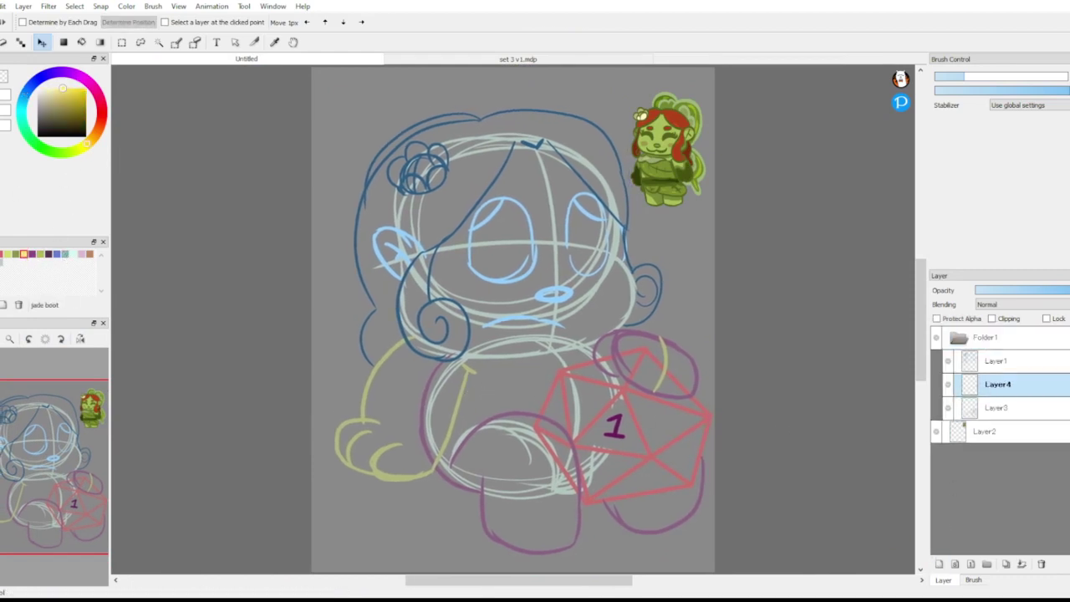
key("p")
mouse_move(468, 364)
left_mouse_down()
mouse_move(360, 161)
mouse_move(410, 415)
left_mouse_up()
left_click_drag(338, 219, 425, 376)
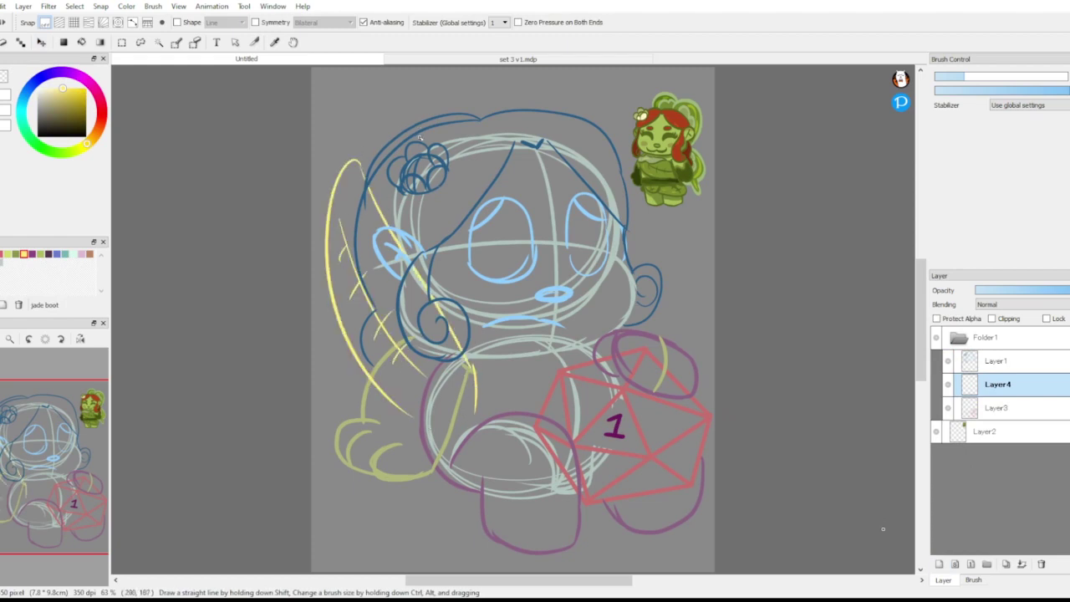
Place Layer4 beneath Layer3 and erase the wing lines overlapping the hair and body with a larger eraser.
left_click(4, 42)
left_click(1013, 77)
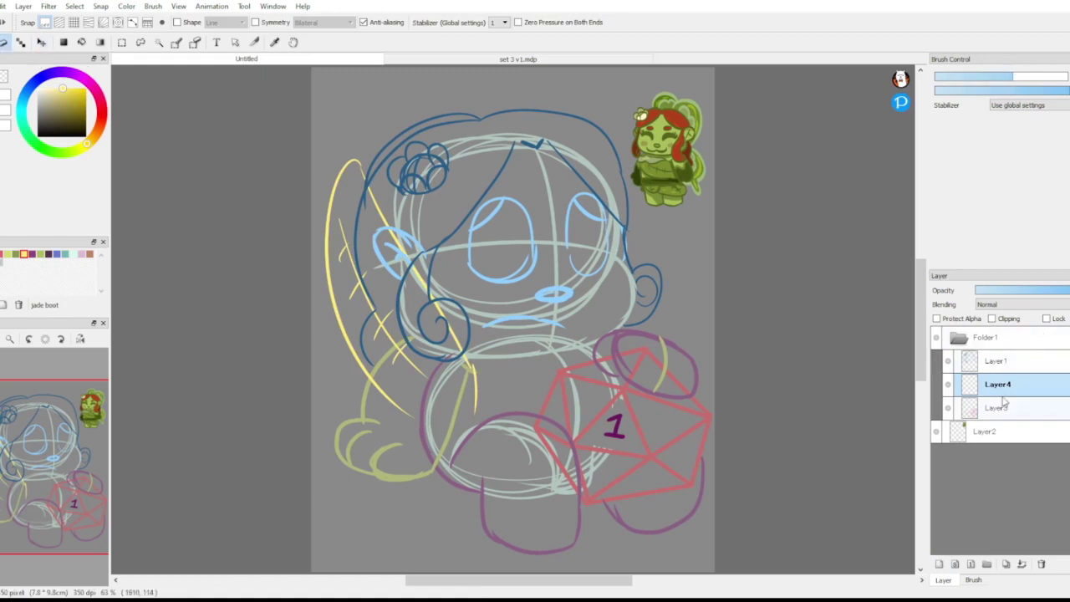
left_click_drag(1004, 404, 1002, 410)
left_click(1041, 77)
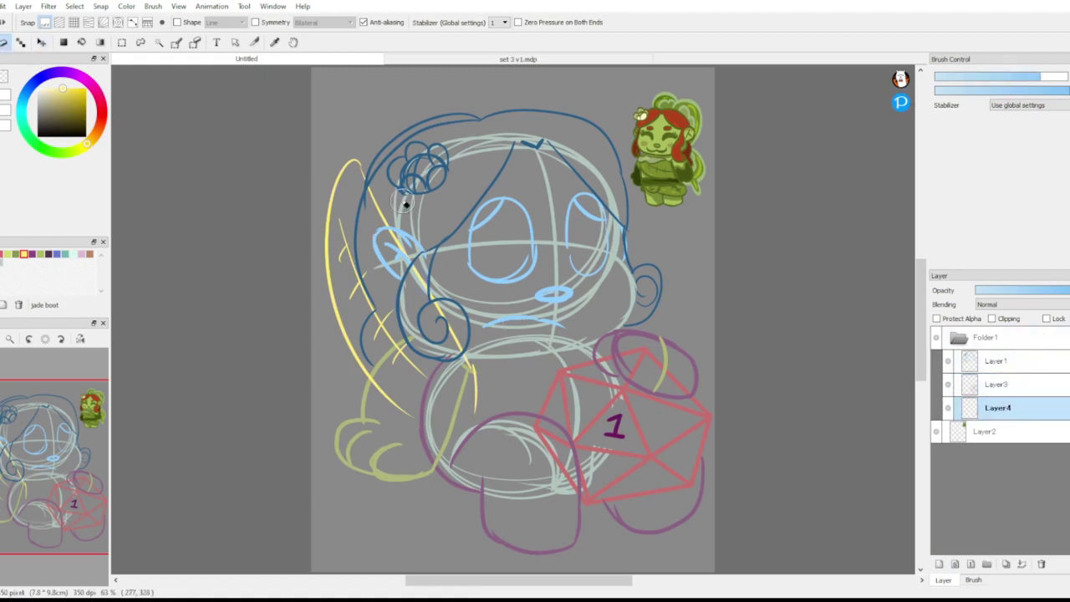
mouse_move(408, 376)
left_mouse_down()
mouse_move(383, 410)
mouse_move(406, 413)
mouse_move(387, 298)
mouse_move(368, 333)
left_mouse_up()
Duplicate Layer4, move the copied wing up and to the right, erase its lines overlapping the head, and merge it into the original Layer4.
left_click(1005, 564)
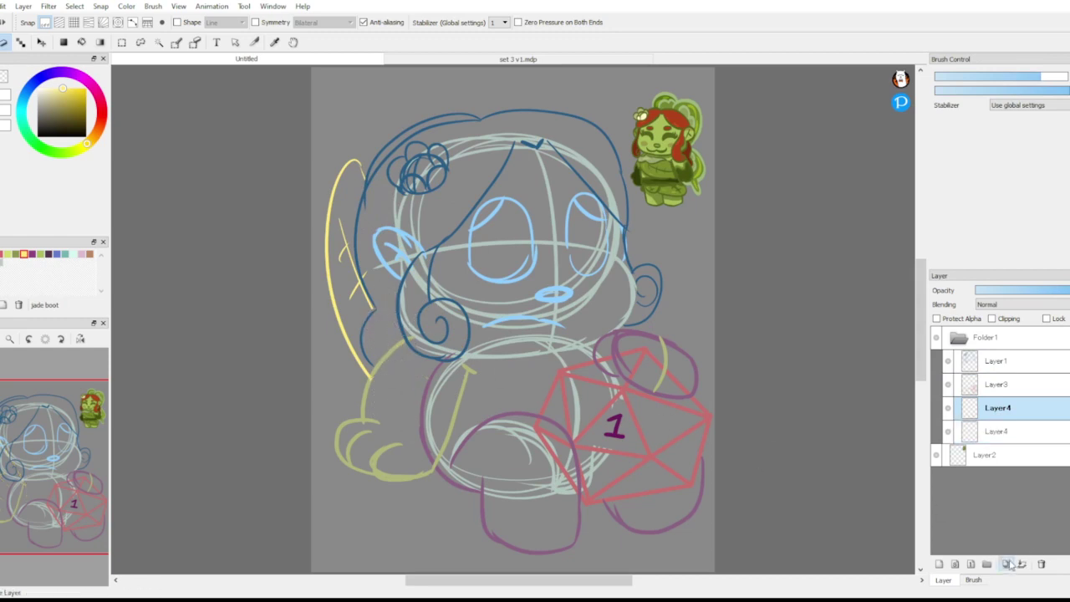
key("v")
left_click_drag(477, 365, 514, 322)
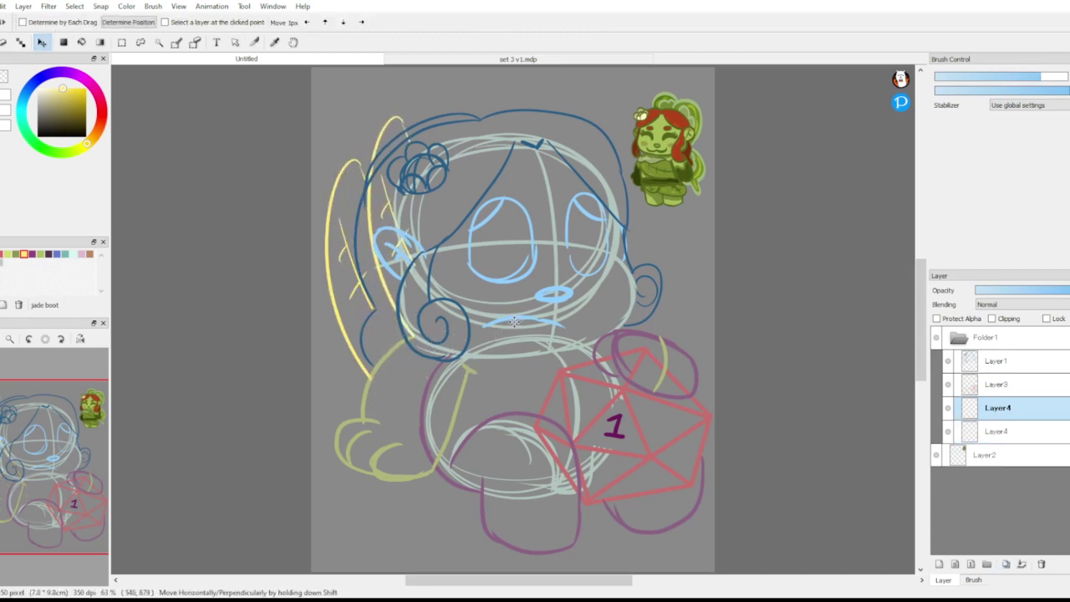
key("b")
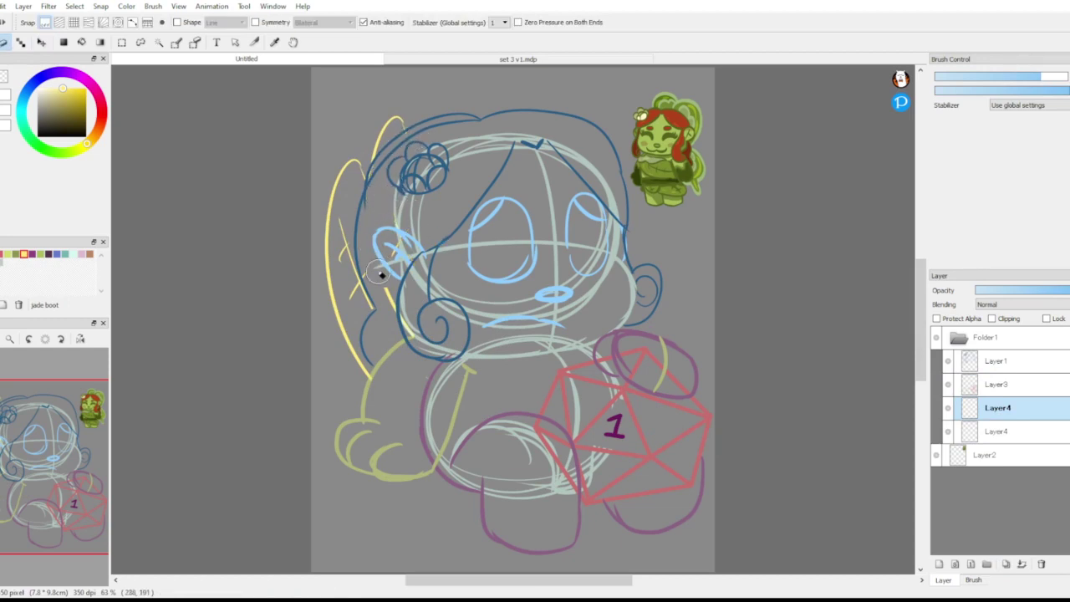
left_click(1041, 562)
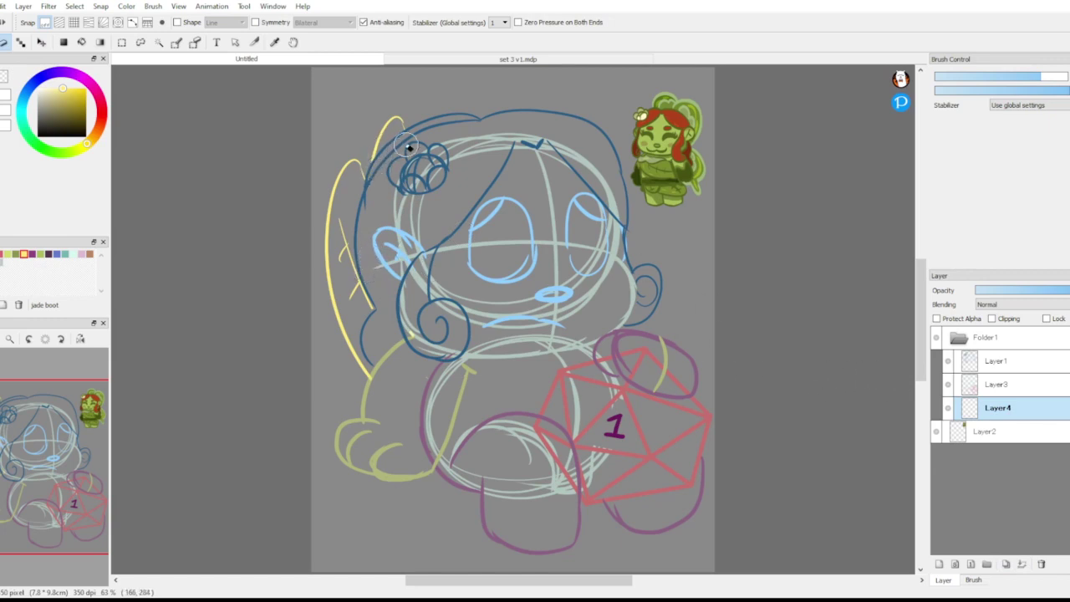
Select the second wing's tip behind the hair, nudge it slightly downward, and clear the selection.
left_click(140, 43)
mouse_move(368, 171)
left_mouse_down()
mouse_move(365, 148)
mouse_move(375, 177)
mouse_move(417, 155)
mouse_move(423, 165)
left_mouse_up()
key("v")
key("ctrl+d")
key("b")
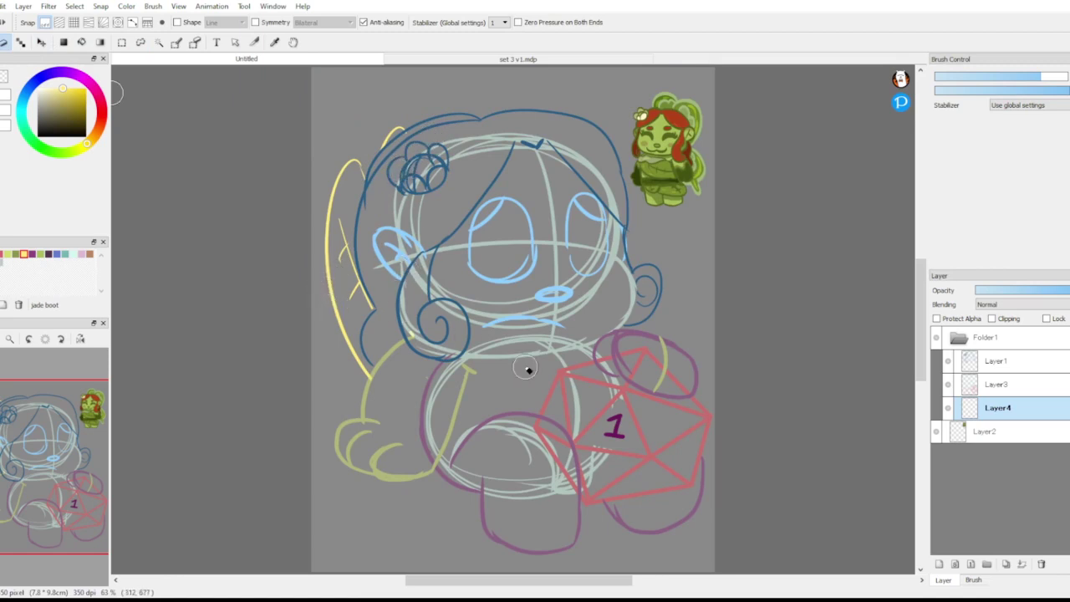
Add a layer above Layer1 and draw a crosshatched dark olive neckline detail on the chest beside the die's upper left corner.
left_click(1020, 364)
left_click(939, 565)
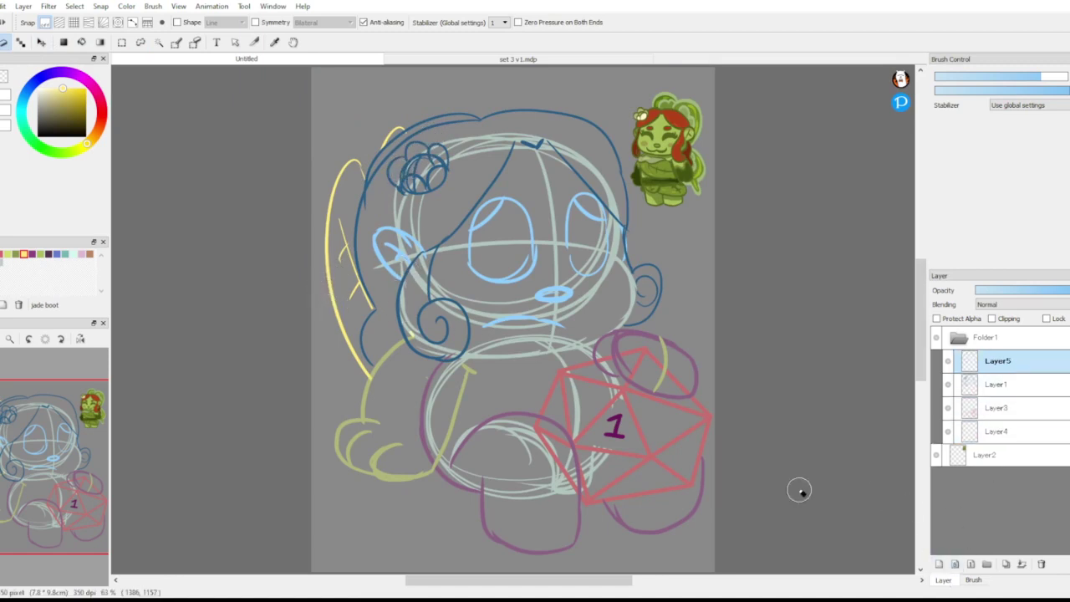
left_click(8, 254)
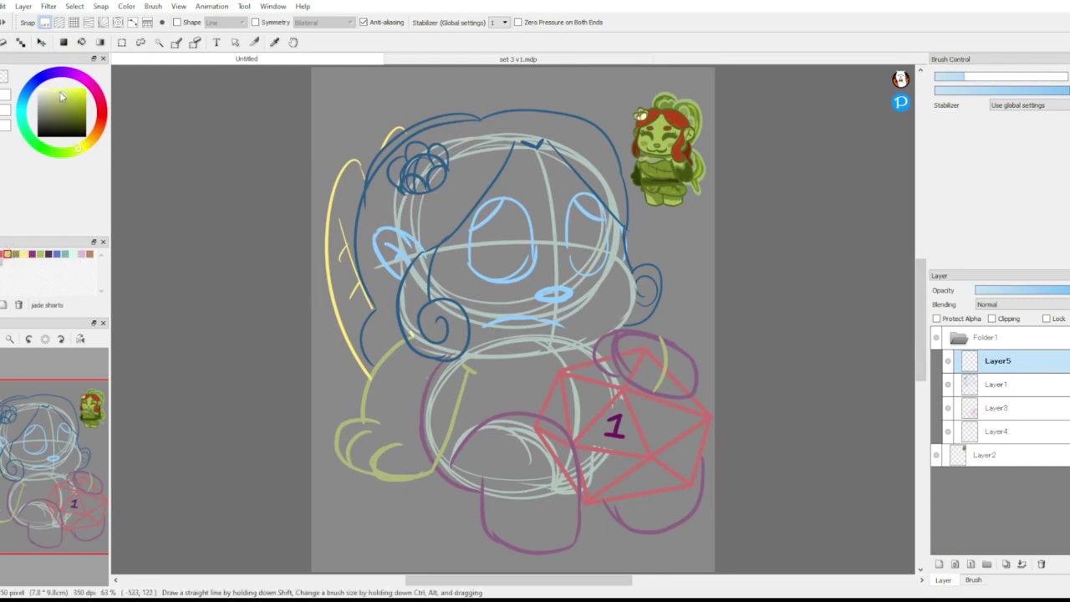
left_click(72, 96)
scroll(28, 399, "up", 3)
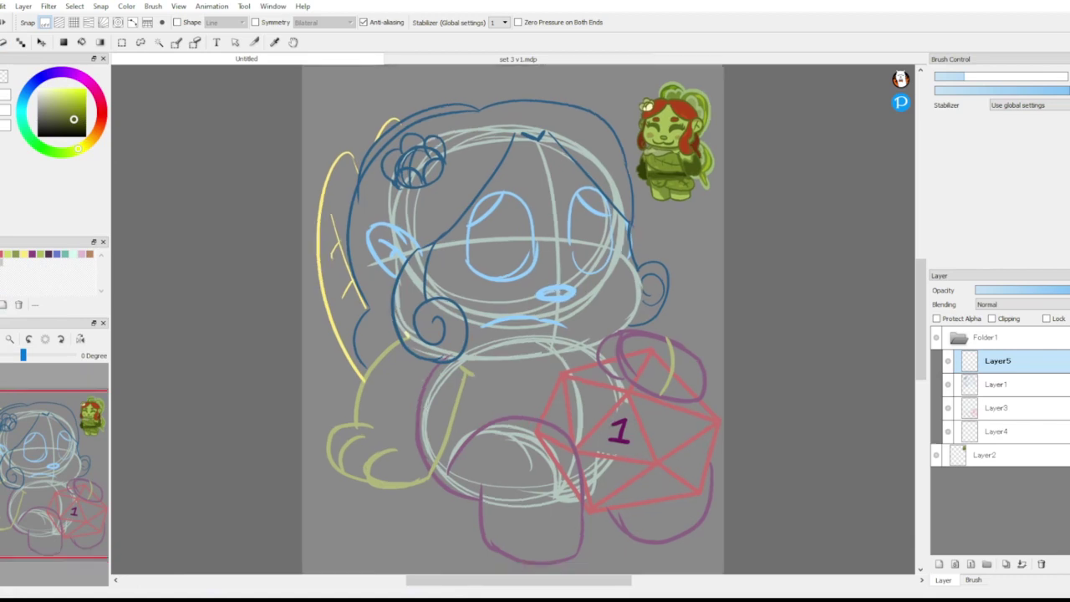
left_click(55, 505)
left_click_drag(55, 505, 54, 504)
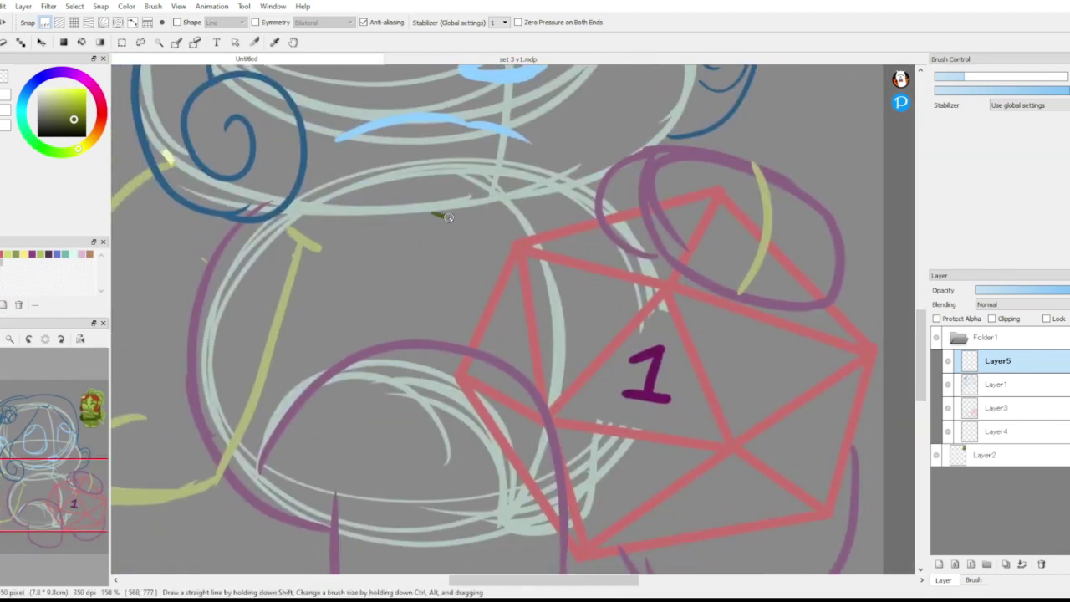
mouse_move(448, 218)
left_mouse_down()
mouse_move(517, 207)
mouse_move(522, 262)
left_mouse_up()
mouse_move(513, 221)
left_mouse_down()
mouse_move(518, 257)
mouse_move(527, 222)
left_mouse_up()
left_click_drag(464, 228, 542, 214)
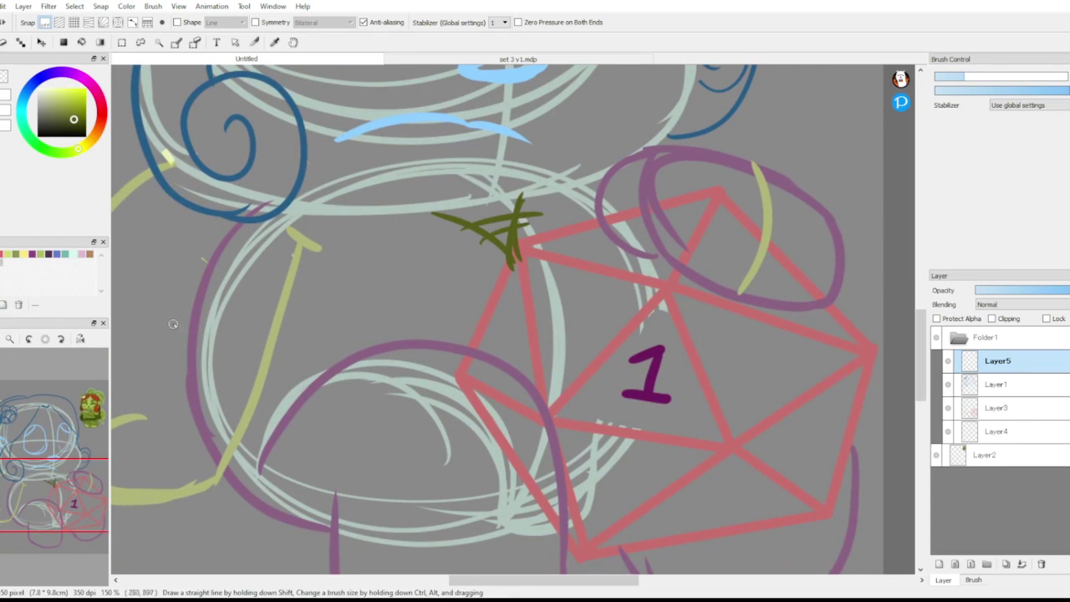
Draw the olive waistline and the skirt's draped edges across both legs and beneath the die.
mouse_move(481, 316)
left_mouse_down()
mouse_move(397, 320)
mouse_move(289, 355)
left_mouse_up()
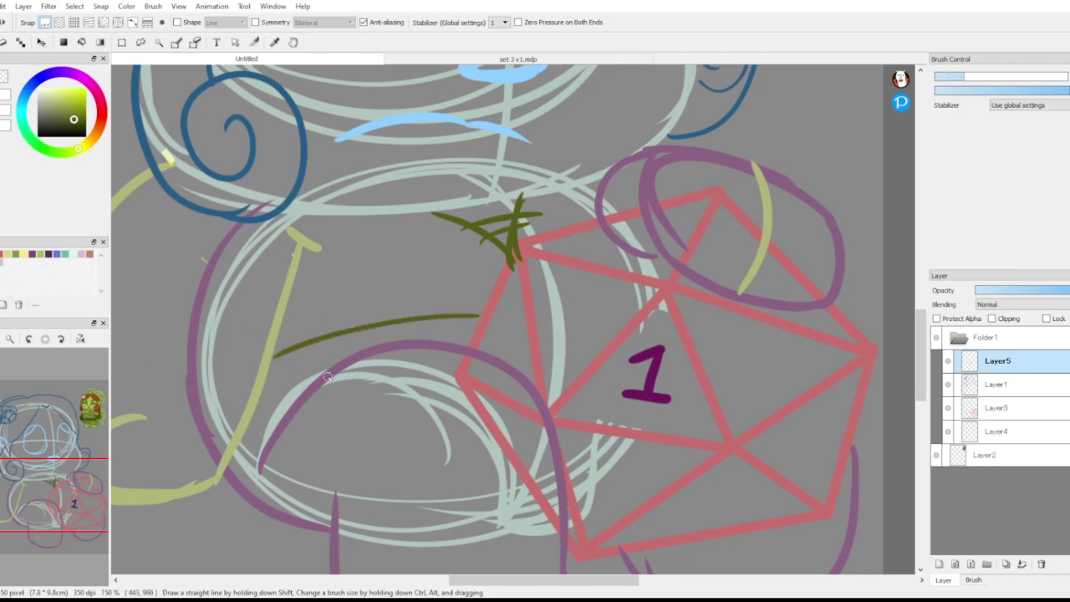
left_click_drag(244, 440, 335, 380)
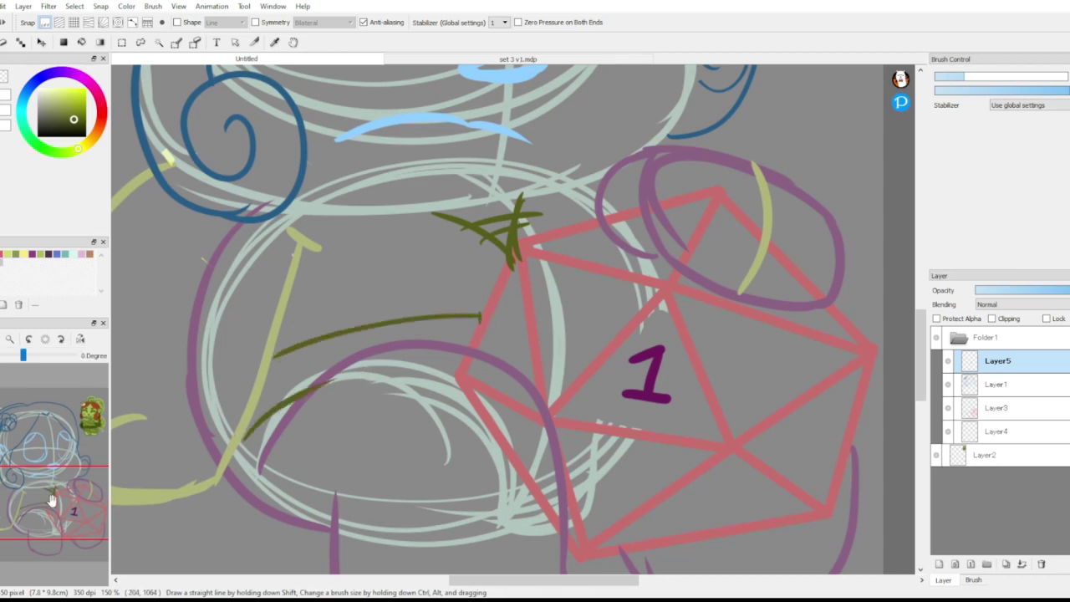
left_click(37, 519)
left_click_drag(37, 519, 51, 519)
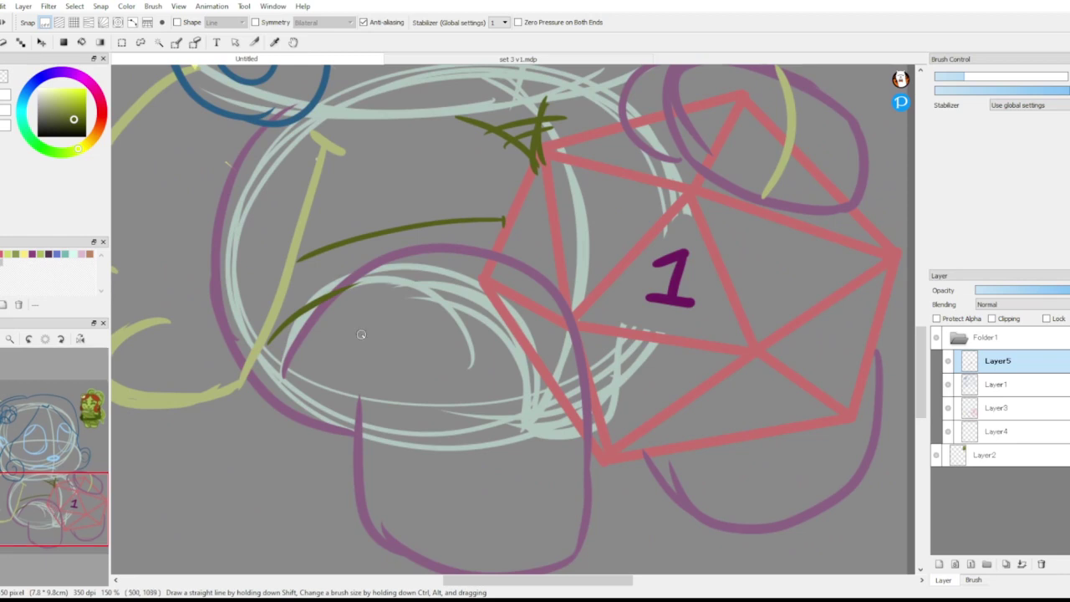
mouse_move(331, 299)
left_mouse_down()
mouse_move(506, 504)
mouse_move(682, 523)
left_mouse_up()
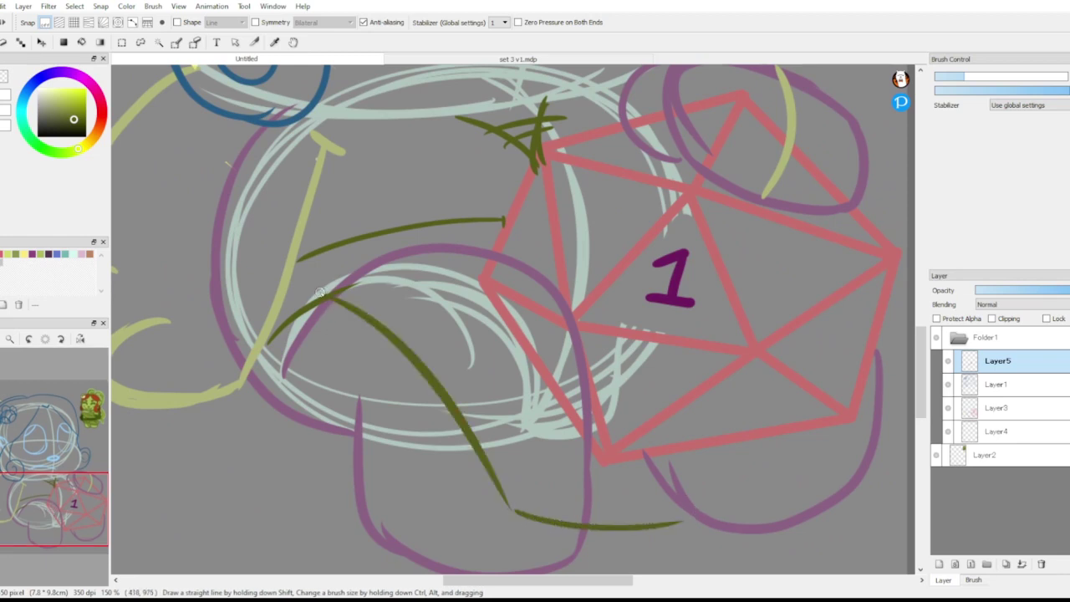
mouse_move(331, 293)
left_mouse_down()
mouse_move(552, 271)
mouse_move(649, 459)
left_mouse_up()
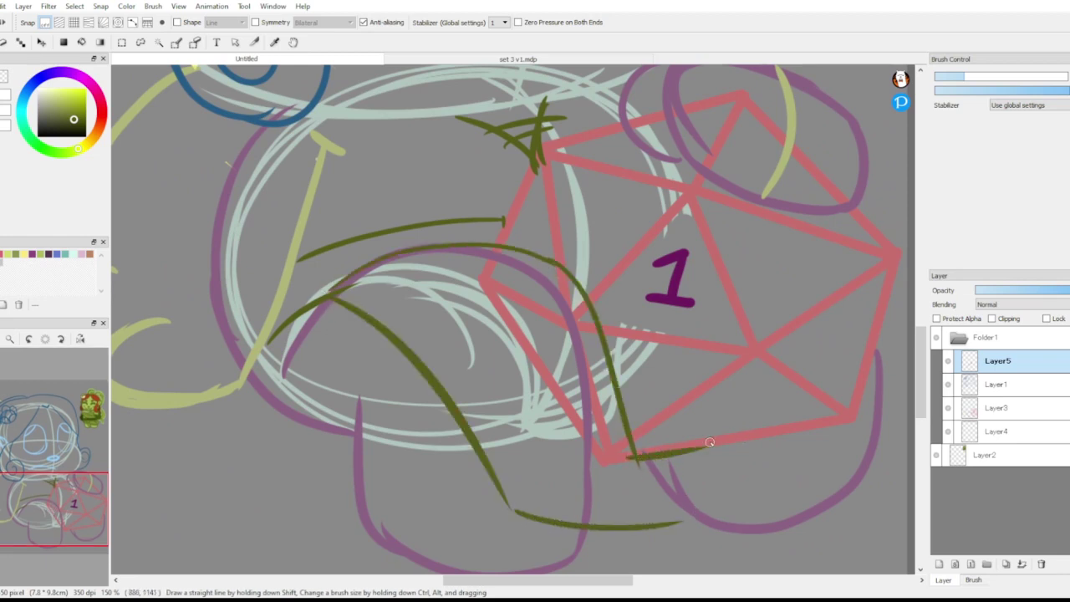
left_click_drag(635, 458, 696, 466)
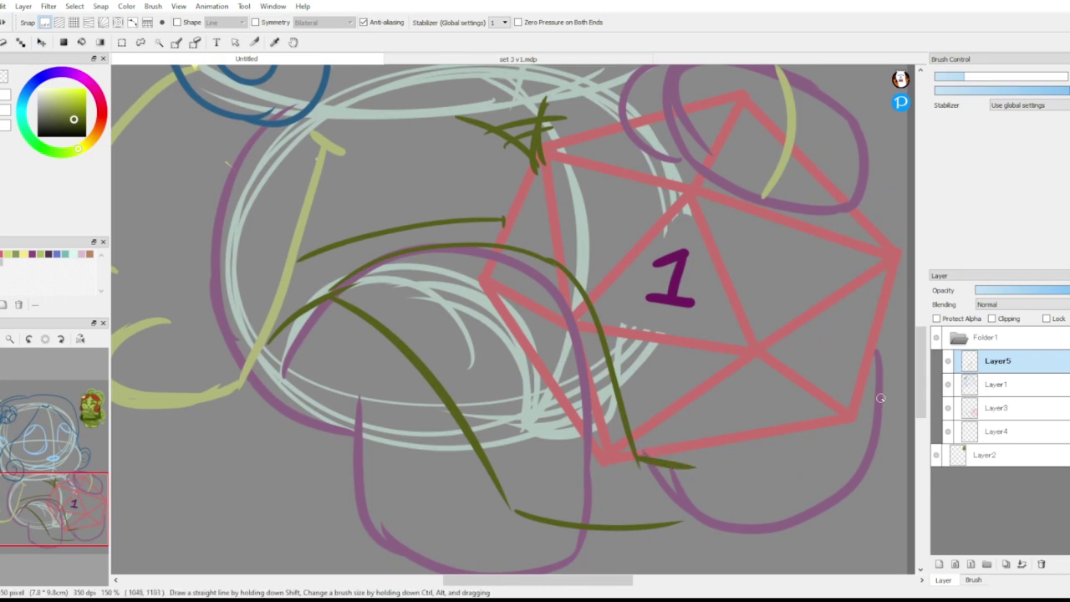
mouse_move(877, 338)
left_mouse_down()
mouse_move(883, 427)
mouse_move(620, 528)
left_mouse_up()
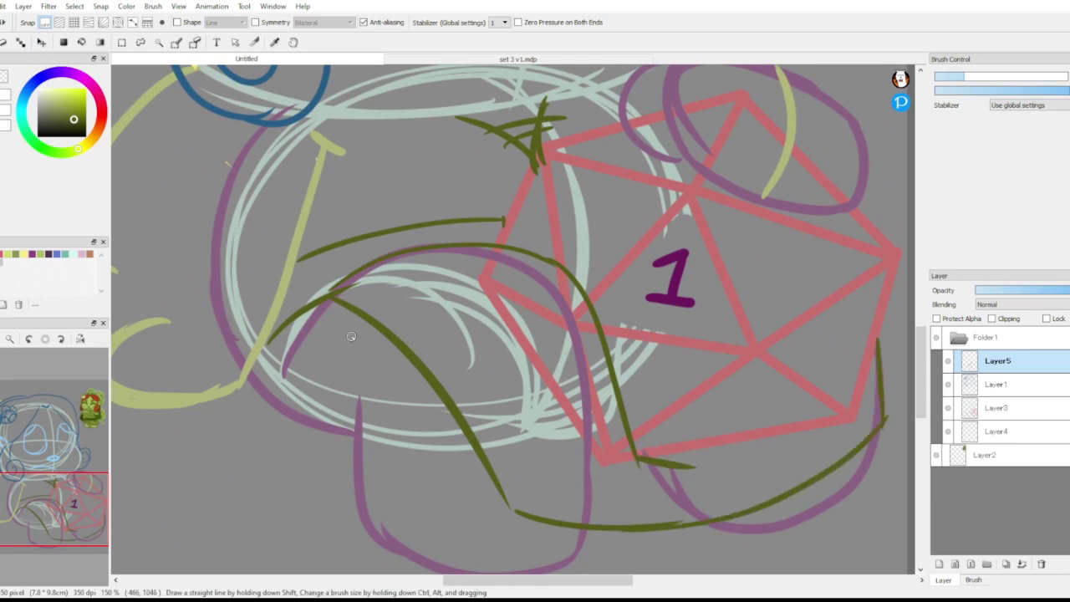
Draw crossed fold lines on the left hip and scalloped cloth edges beside the left leg.
mouse_move(287, 327)
left_mouse_down()
mouse_move(331, 422)
mouse_move(316, 492)
mouse_move(353, 495)
left_mouse_up()
mouse_move(236, 395)
left_mouse_down()
mouse_move(293, 439)
mouse_move(338, 512)
mouse_move(358, 512)
left_mouse_up()
left_click_drag(289, 383, 394, 315)
left_click_drag(279, 357, 373, 307)
left_click_drag(346, 428, 404, 338)
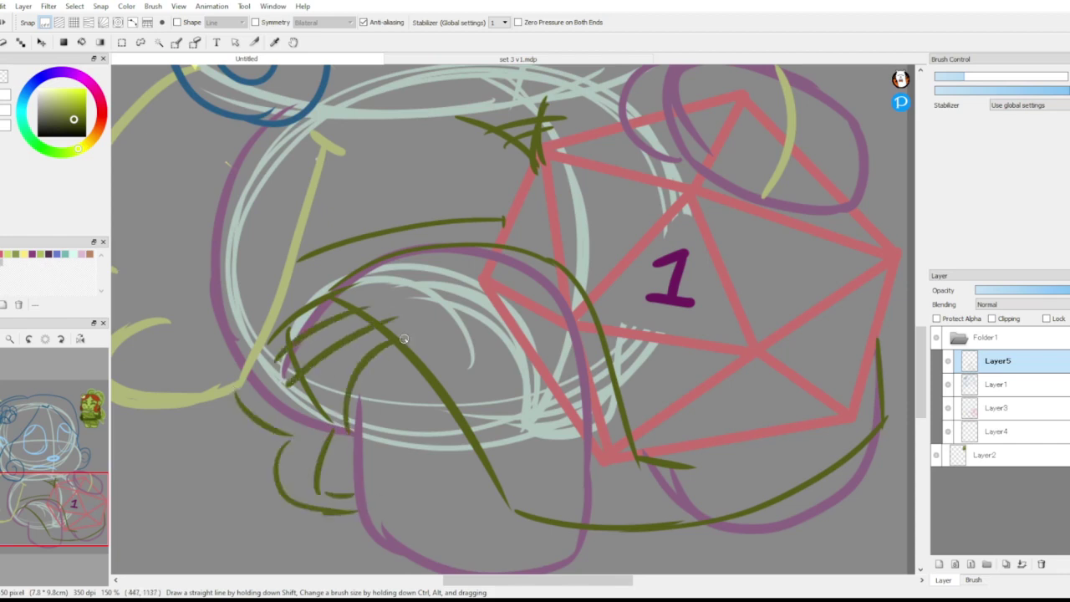
Thicken the curved waistline into a belt and add a small rectangular buckle on it.
left_click_drag(292, 266, 505, 219)
left_click_drag(316, 247, 506, 216)
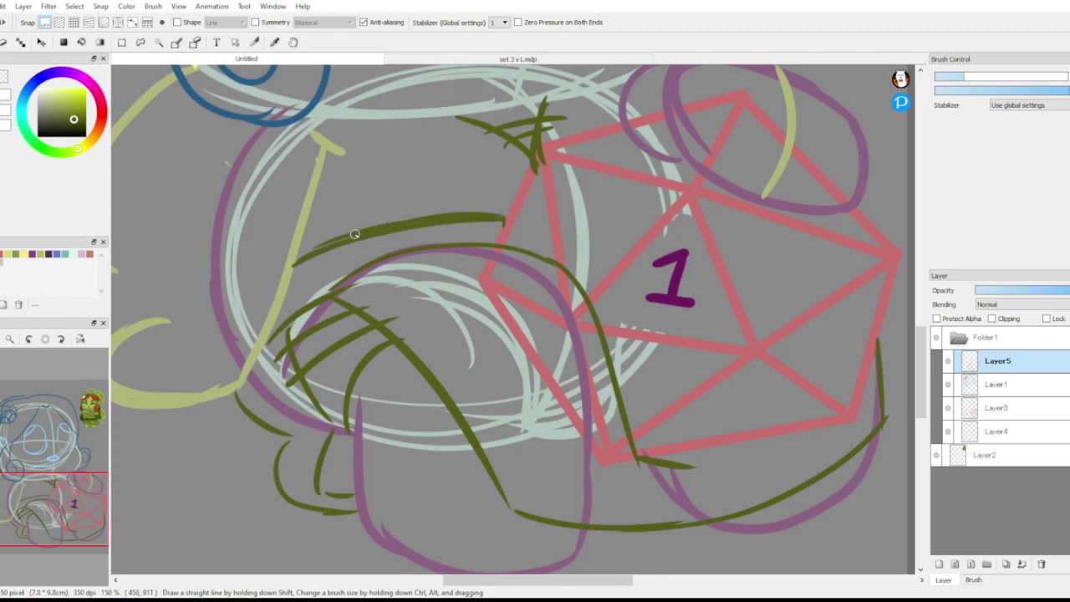
mouse_move(353, 236)
left_mouse_down()
mouse_move(359, 268)
mouse_move(401, 252)
left_mouse_up()
Draw a wide flared olive sleeve over the upper part of the left arm.
left_click_drag(44, 507, 37, 486)
mouse_move(260, 285)
left_mouse_down()
mouse_move(152, 374)
mouse_move(349, 440)
left_mouse_up()
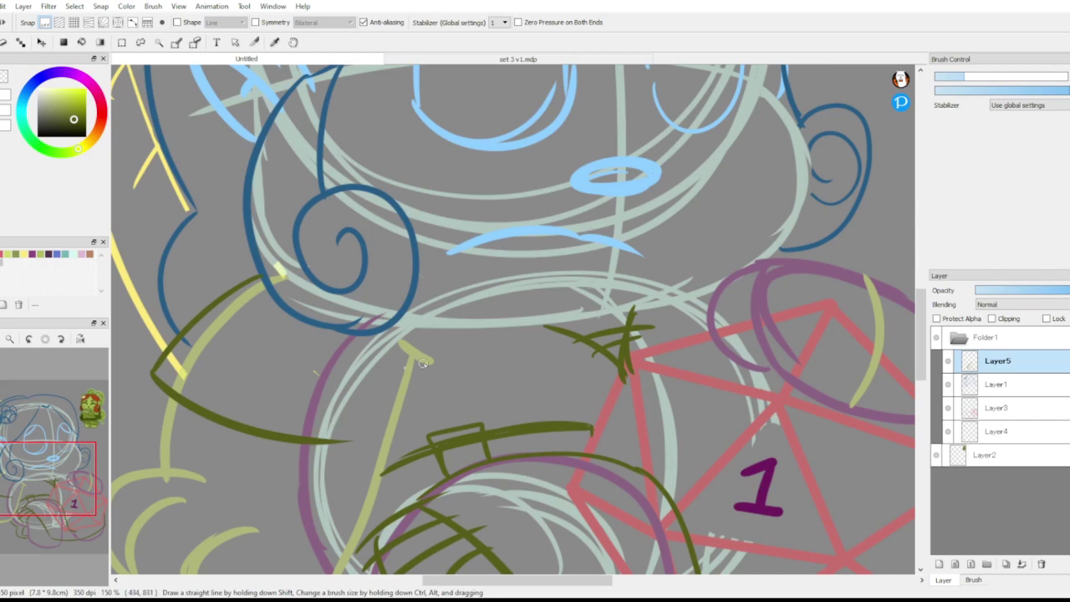
left_click_drag(417, 346, 199, 411)
Draw a curled cloth edge beneath the left sleeve and short olive lash marks at the outer sides of both eyes.
mouse_move(53, 470)
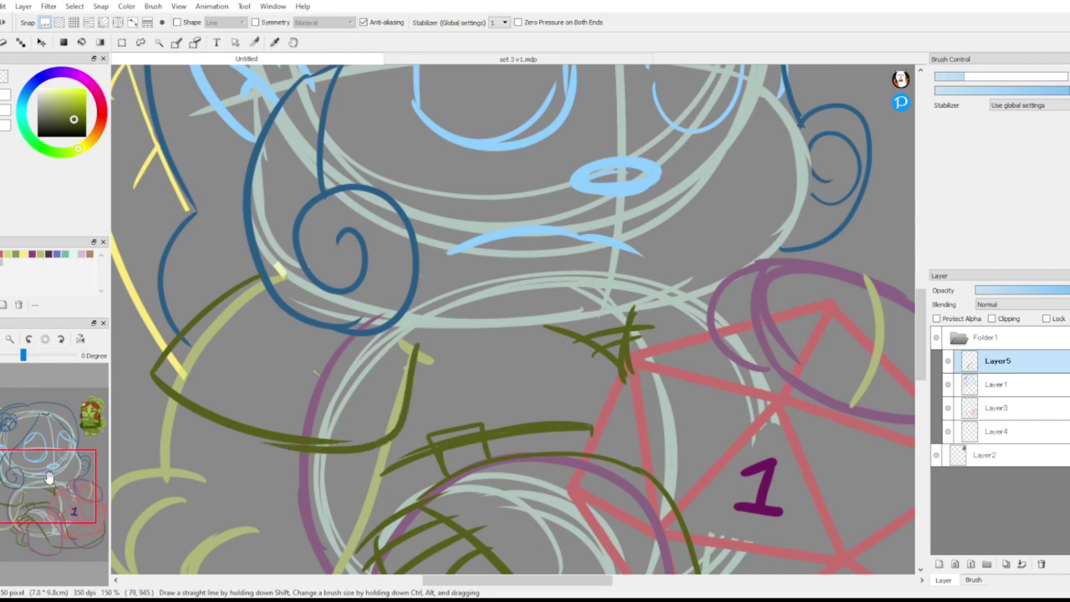
left_click_drag(49, 478, 43, 505)
mouse_move(53, 495)
mouse_move(120, 283)
left_mouse_down()
mouse_move(140, 282)
mouse_move(207, 343)
mouse_move(308, 398)
left_mouse_up()
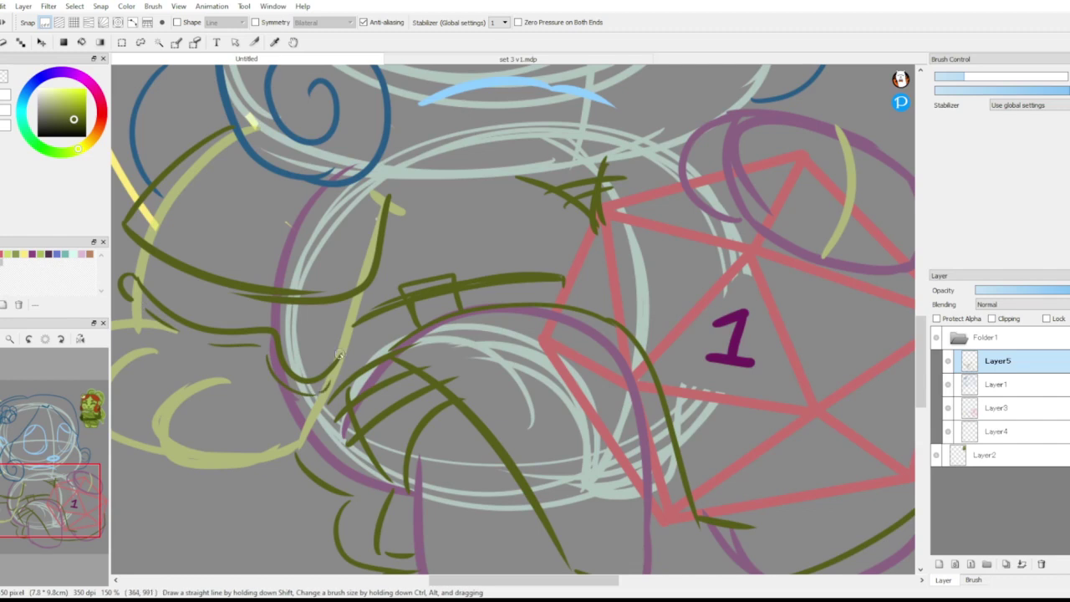
mouse_move(0, 387)
left_click(9, 339)
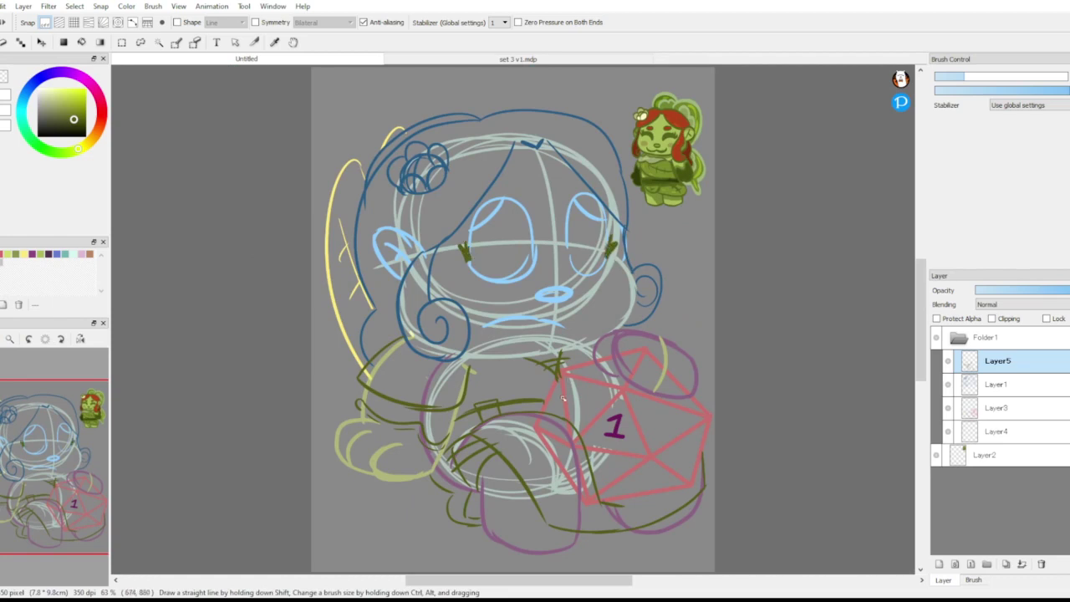
Collapse Folder1, lower its opacity to fade the sketch, and place it inside a new folder.
left_click(958, 338)
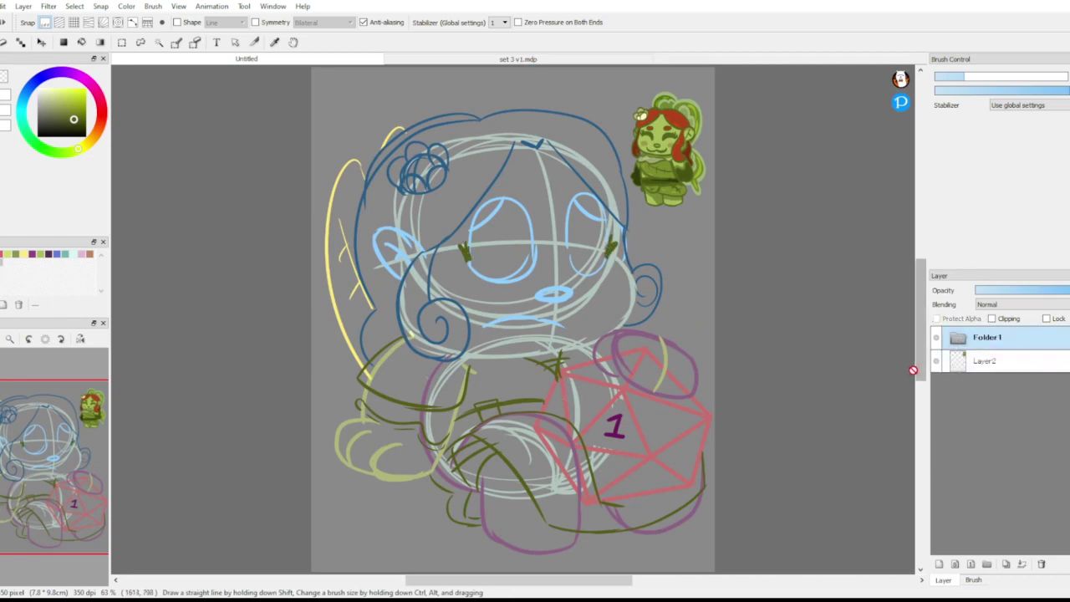
left_click_drag(913, 369, 416, 388)
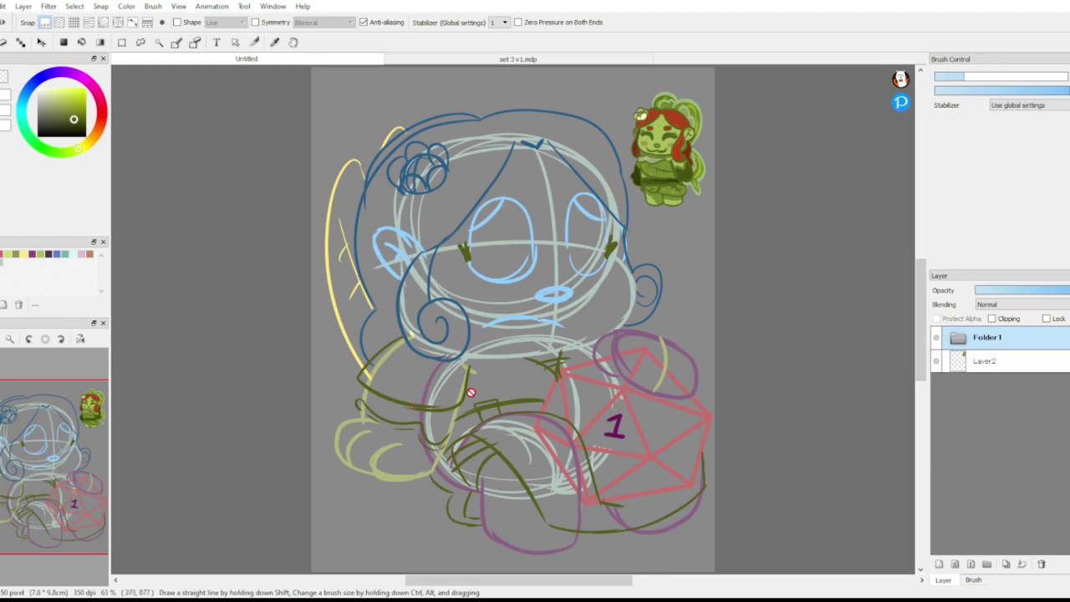
left_click(1010, 290)
left_click(987, 564)
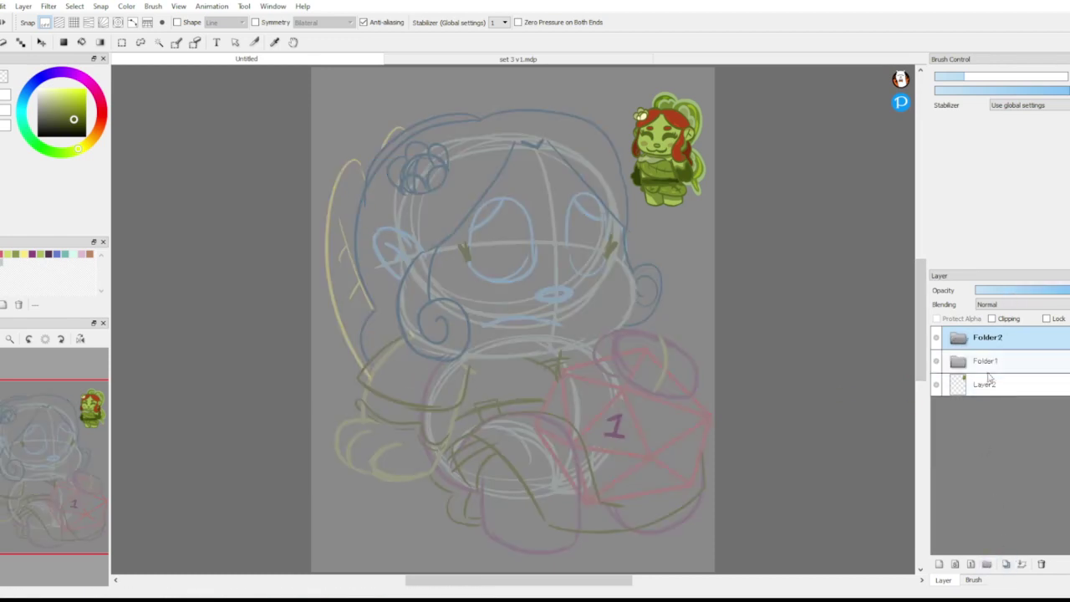
left_click_drag(987, 360, 1000, 338)
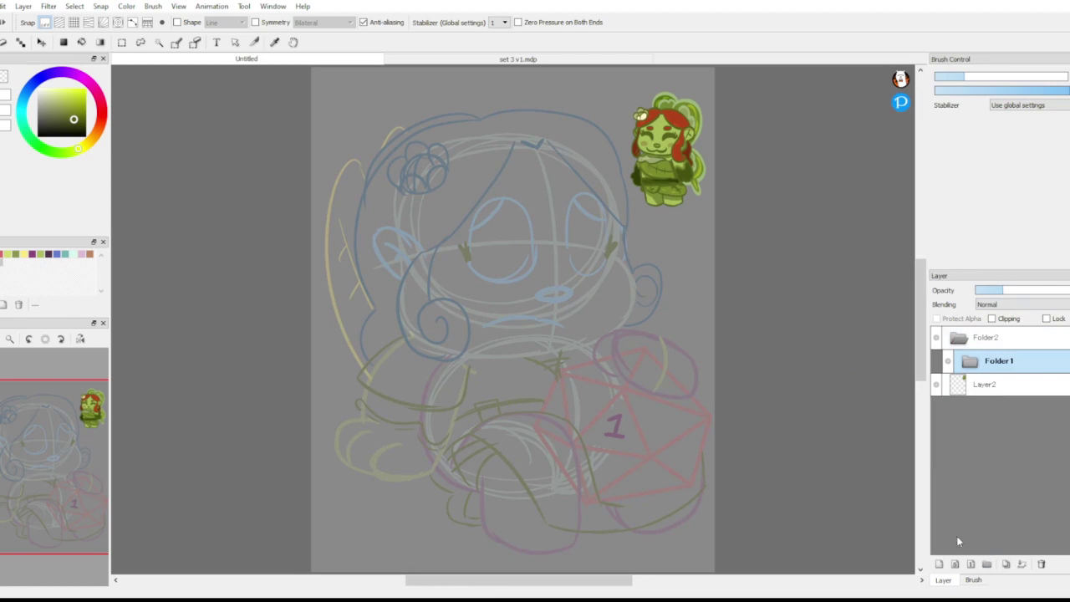
Add a layer above Folder1 and ink the oval nose and curved mouth in black over the faded sketch.
left_click(939, 565)
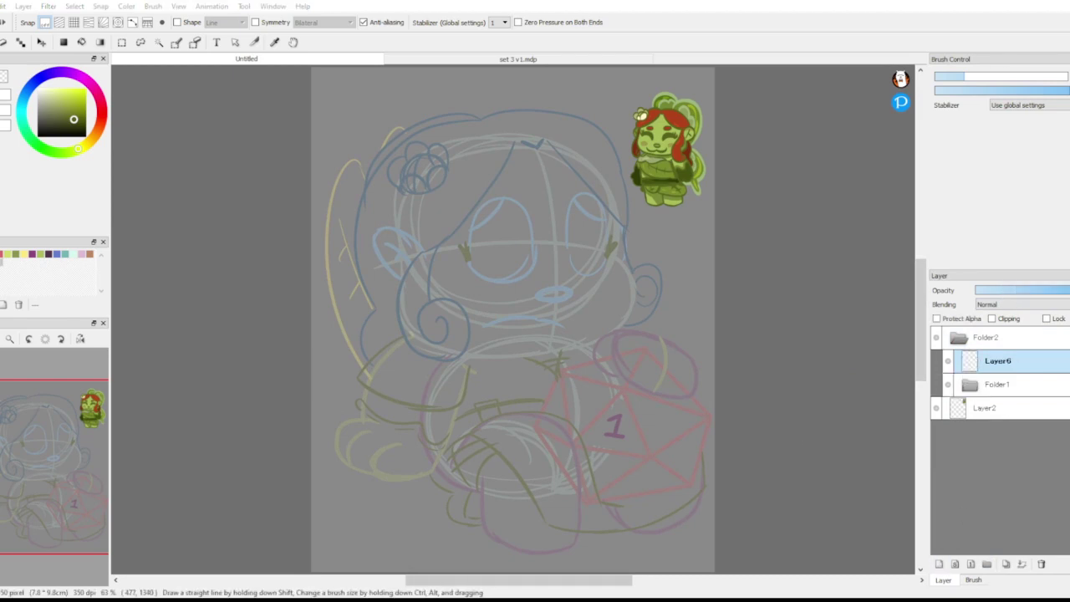
left_click_drag(81, 122, 88, 140)
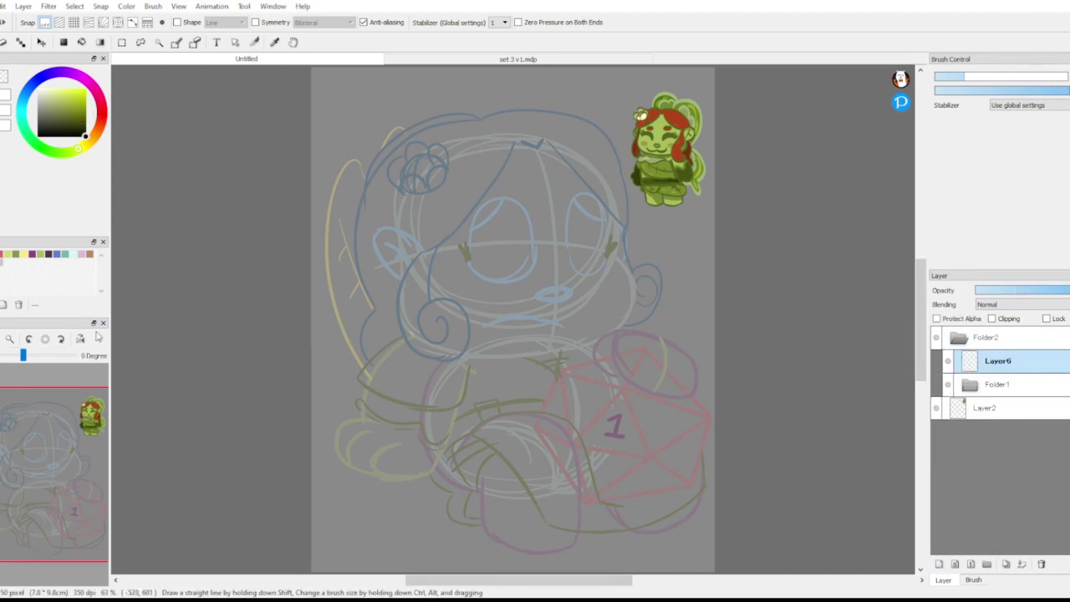
key("ctrl+plus")
key("ctrl+plus")
key("ctrl+plus")
key("ctrl+plus")
mouse_move(655, 215)
left_mouse_down()
mouse_move(585, 240)
mouse_move(698, 232)
mouse_move(615, 221)
left_mouse_up()
mouse_move(427, 339)
left_mouse_down()
mouse_move(582, 304)
mouse_move(649, 321)
mouse_move(679, 351)
left_mouse_up()
left_click_drag(619, 320, 656, 335)
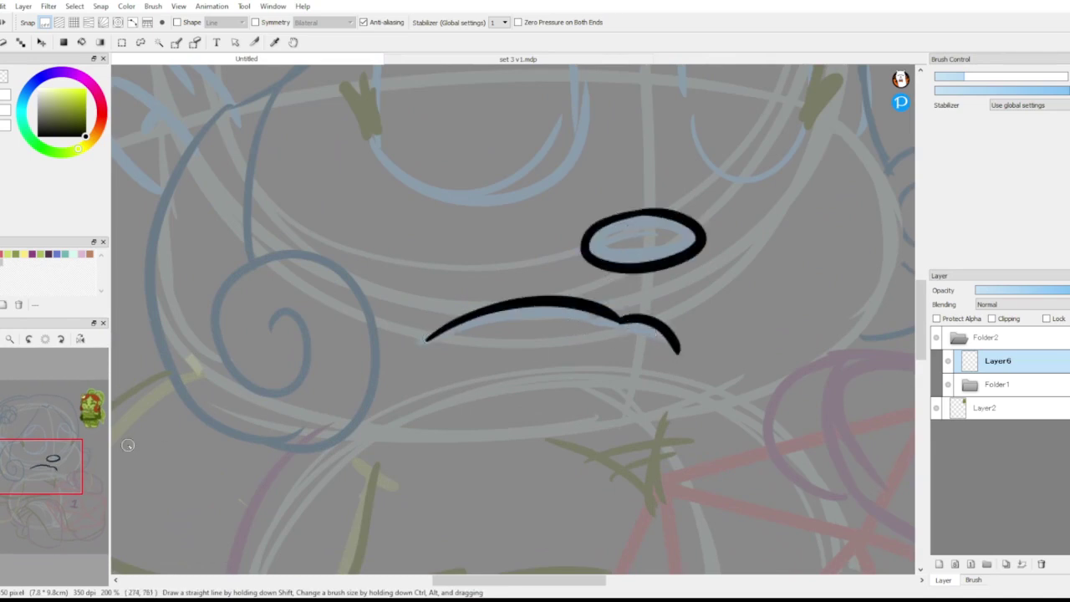
Add a layer above Layer6 and ink the left eye's outline in black with a slanted upper lid and pointed outer lash.
mouse_move(91, 459)
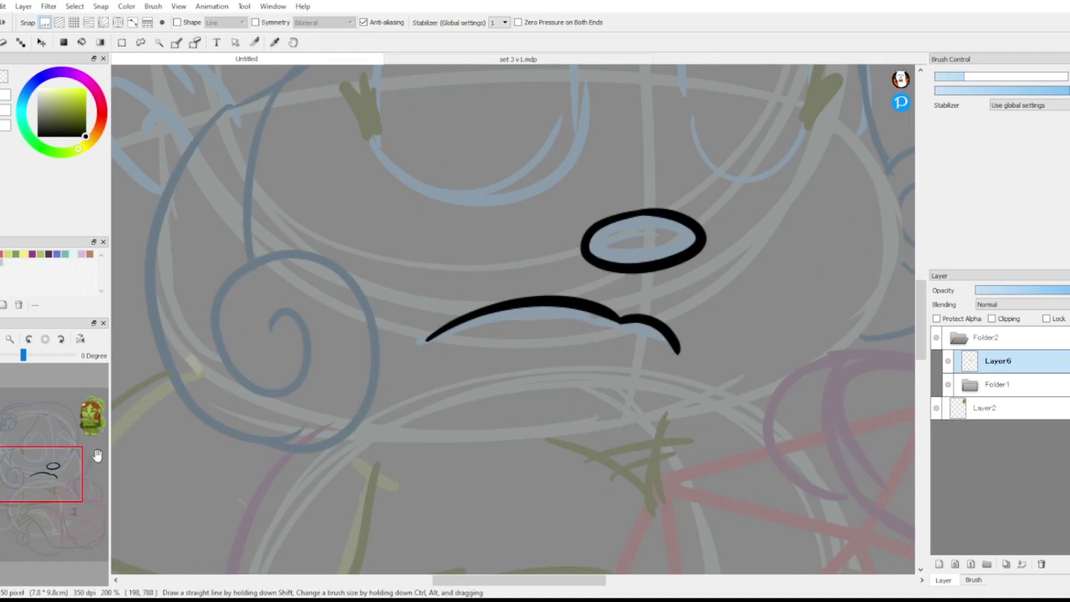
left_click_drag(83, 469, 47, 436)
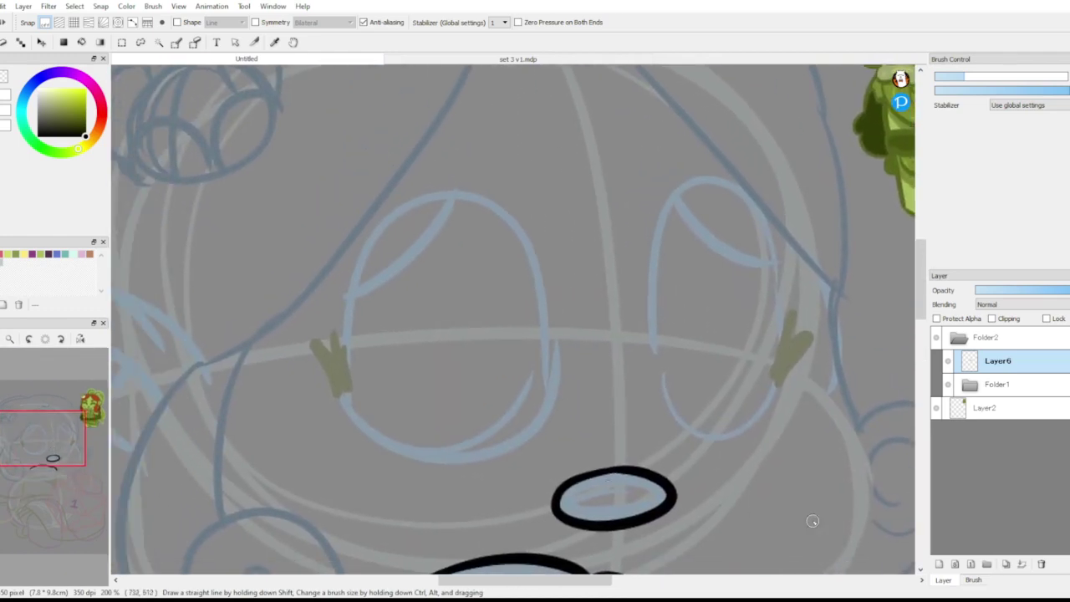
left_click(939, 564)
mouse_move(348, 294)
left_mouse_down()
mouse_move(462, 186)
mouse_move(342, 342)
mouse_move(306, 334)
mouse_move(550, 389)
mouse_move(543, 419)
left_mouse_up()
mouse_move(468, 192)
left_mouse_down()
mouse_move(544, 444)
mouse_move(518, 441)
mouse_move(535, 431)
left_mouse_up()
key("ctrl+z")
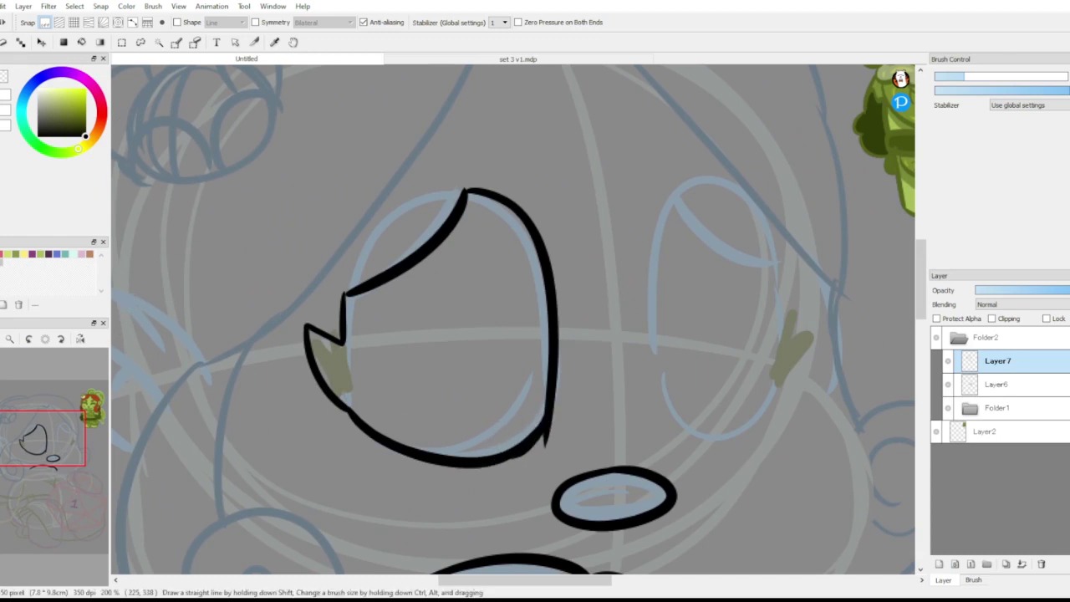
Erase the stray line end overshooting the lower inner corner of the left eye's outline with a smaller eraser.
key("e")
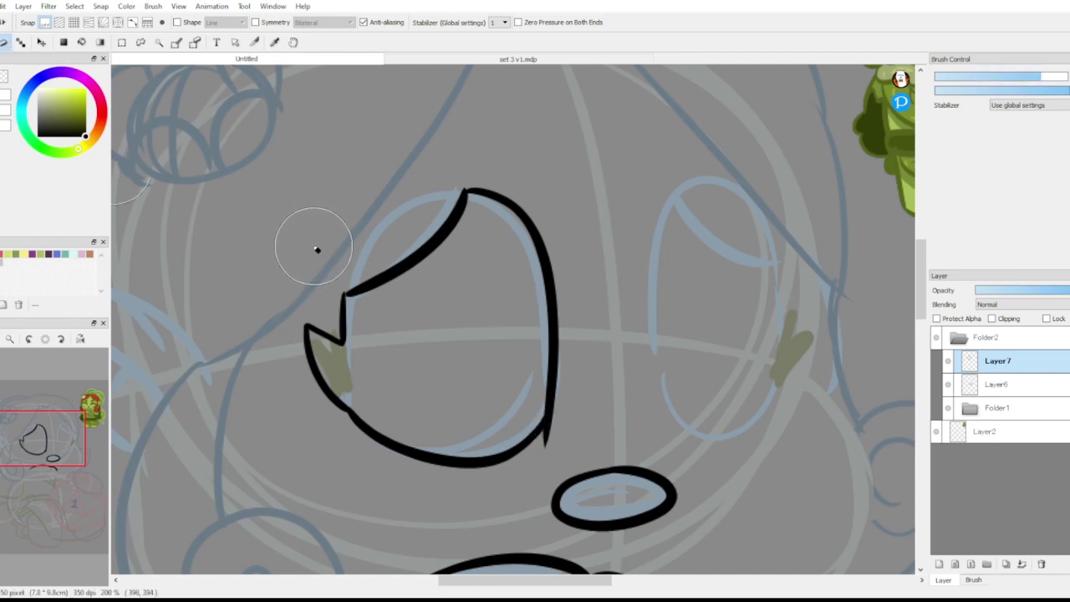
left_click(965, 77)
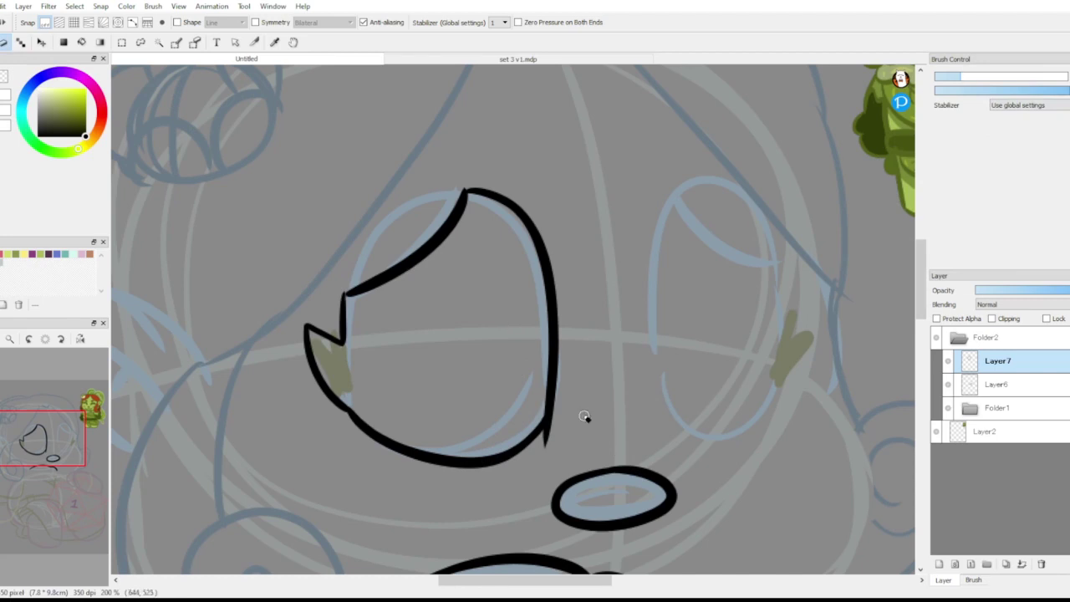
left_click_drag(549, 423, 539, 454)
Duplicate the left eye's line layer and flip the copy horizontally.
key("ctrl+shift+n")
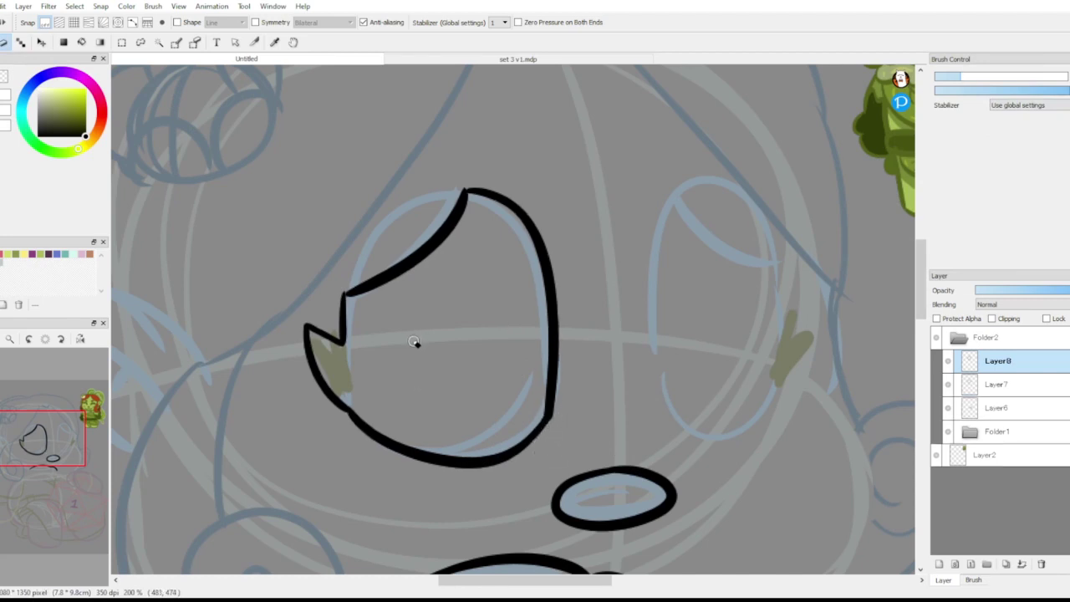
key("ctrl+t")
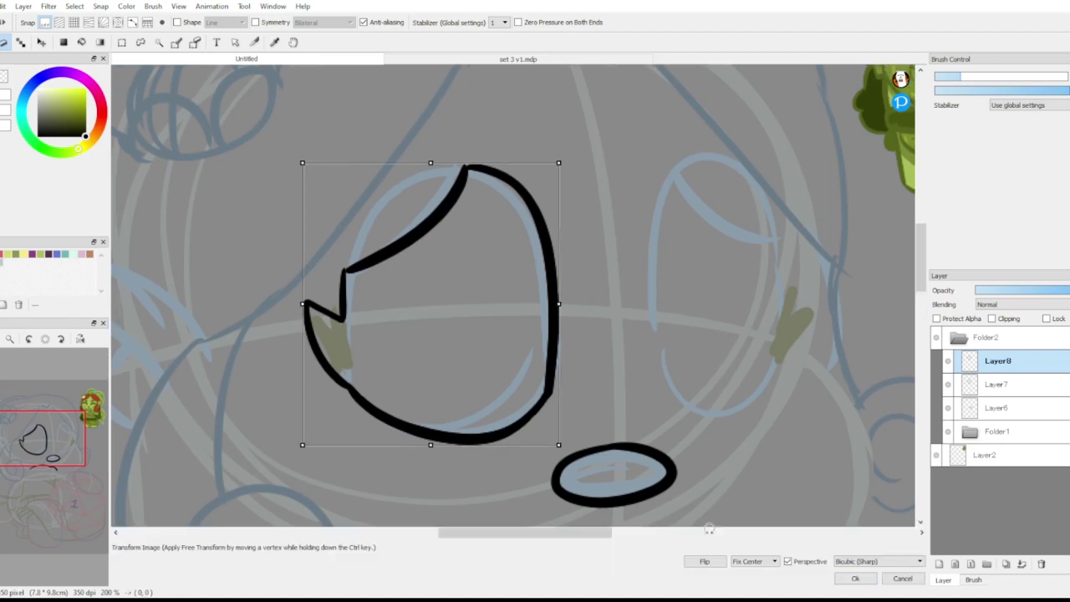
left_click(707, 561)
left_click(853, 579)
Move the flipped eye copy over the right eye sketch, narrow it and tilt its upper edge to fit the face perspective.
key("ctrl+t")
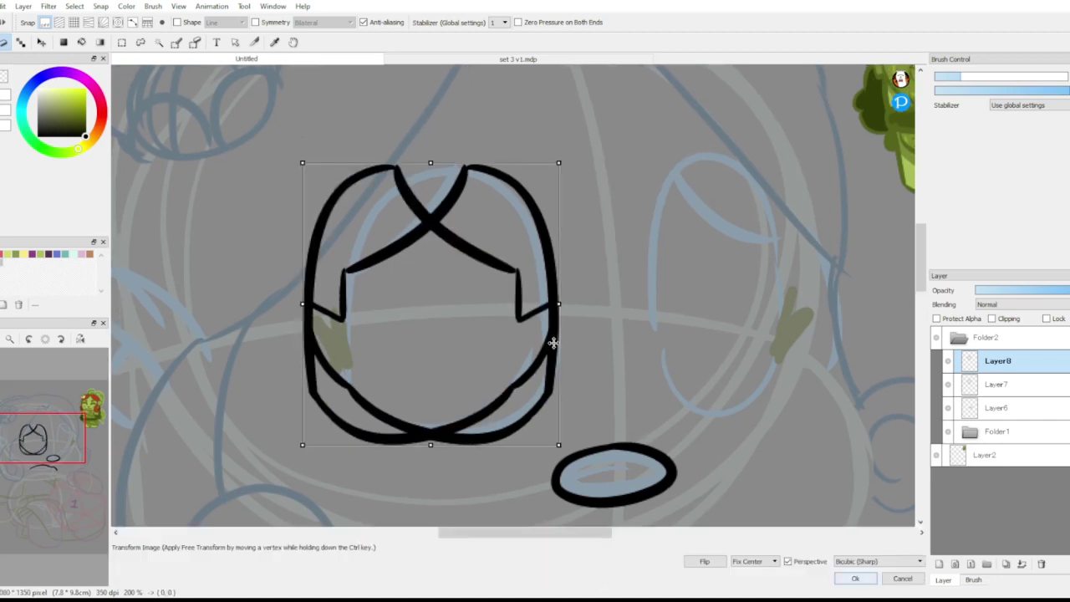
left_click_drag(459, 318, 806, 301)
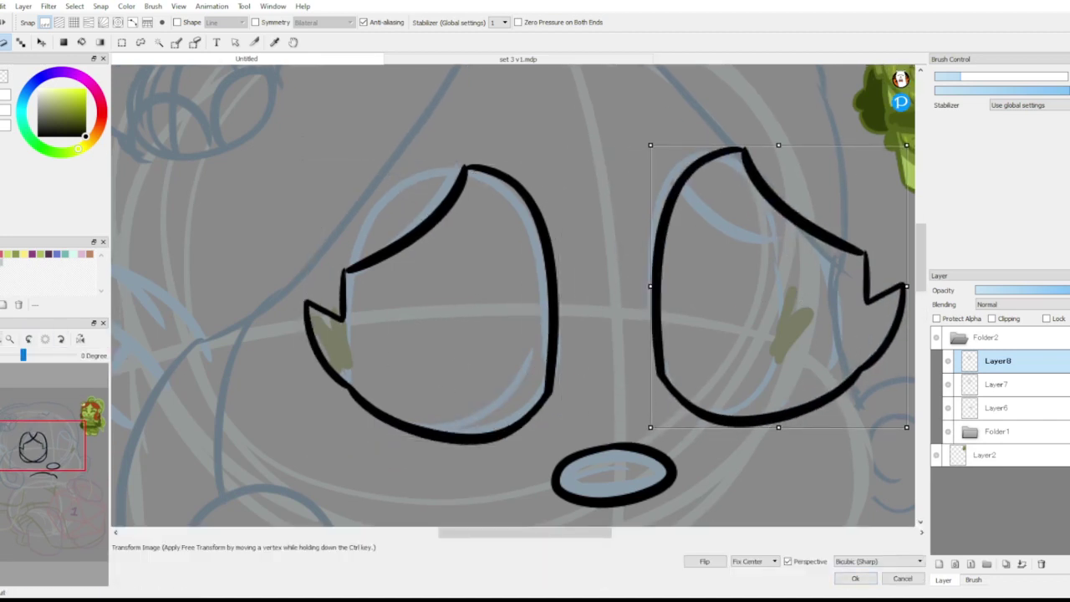
left_click(7, 338)
left_click(7, 339)
left_click_drag(709, 291, 605, 296)
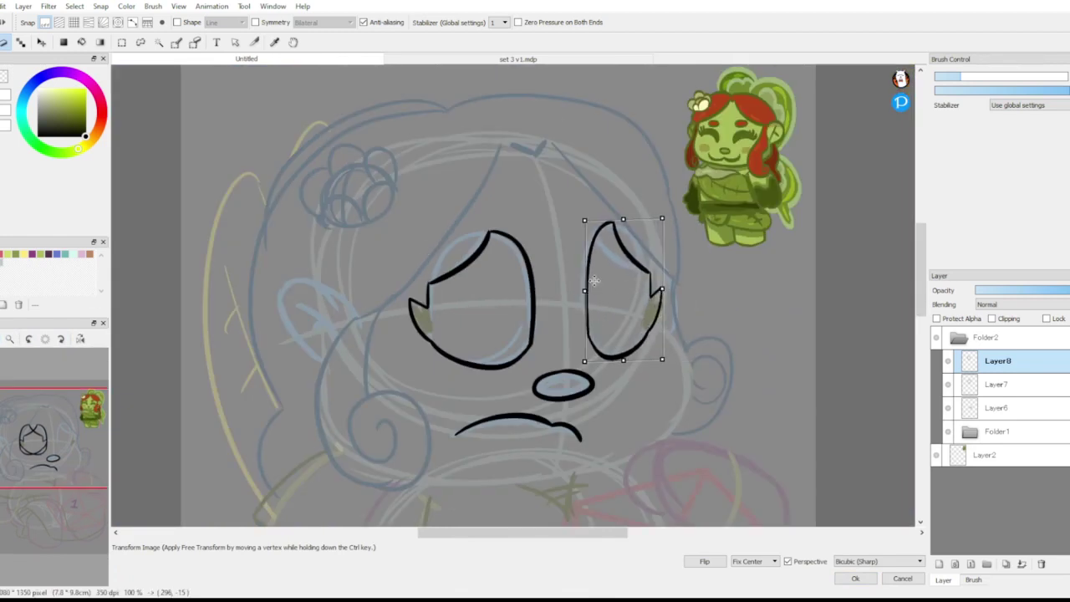
left_click_drag(622, 218, 618, 221)
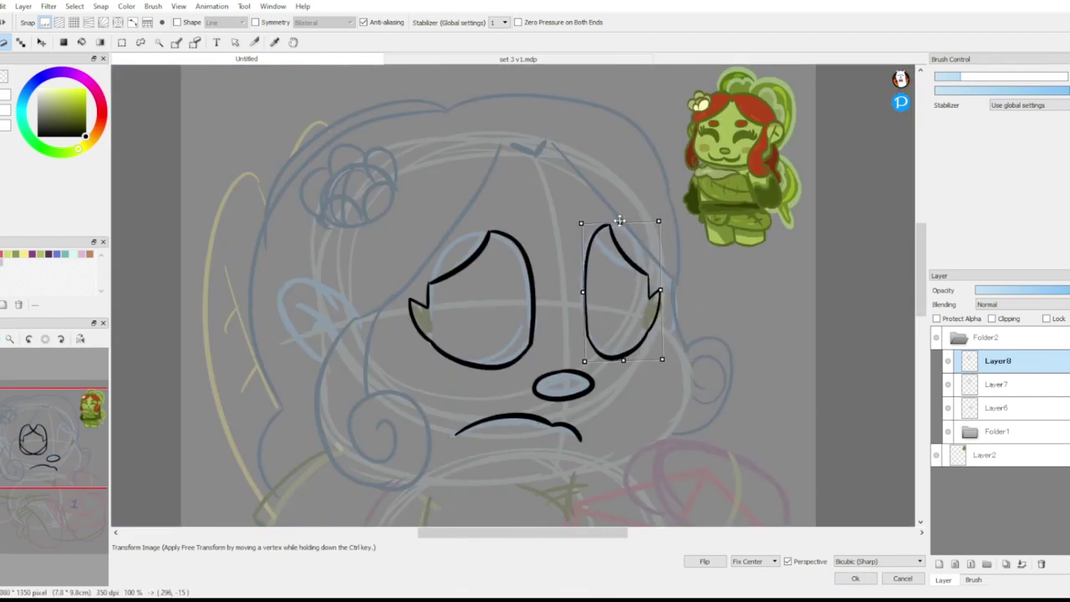
left_click(855, 579)
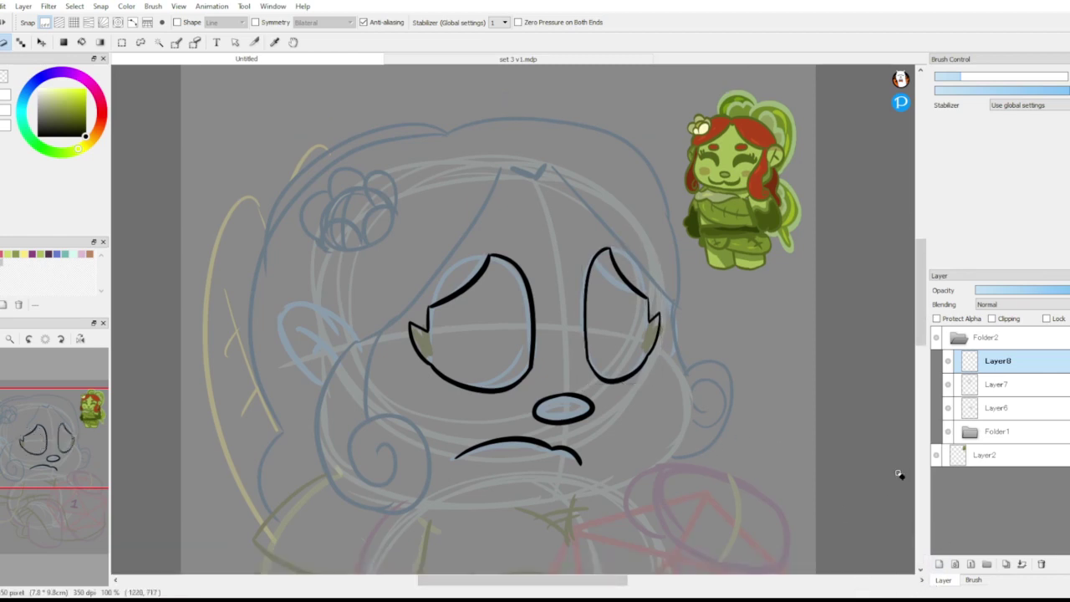
Merge both eye layers down into Layer6 and add a new layer above it.
left_click(1022, 564)
left_click(1022, 563)
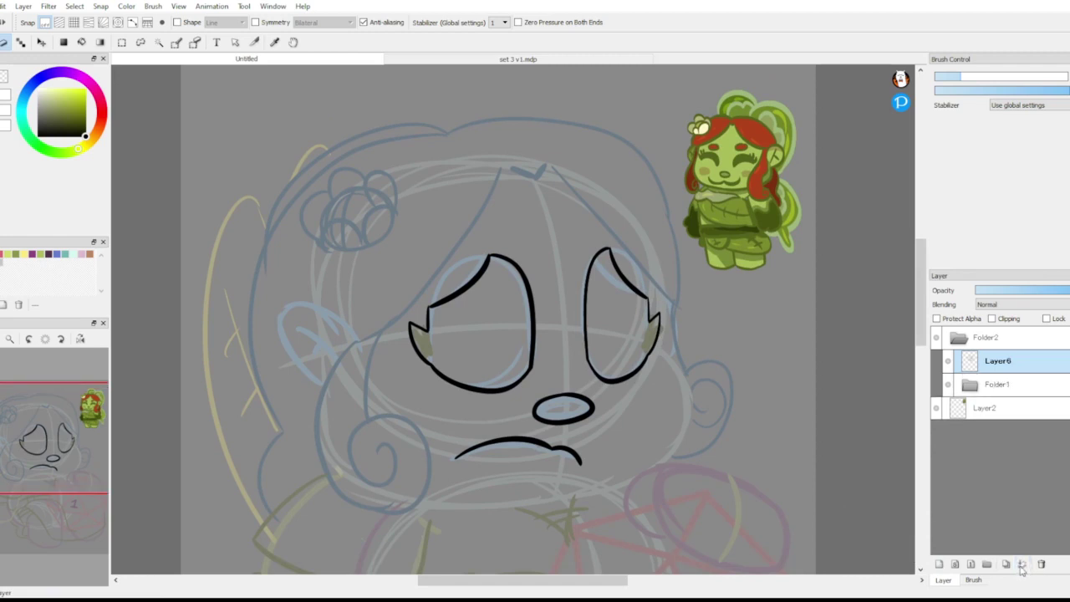
left_click(937, 565)
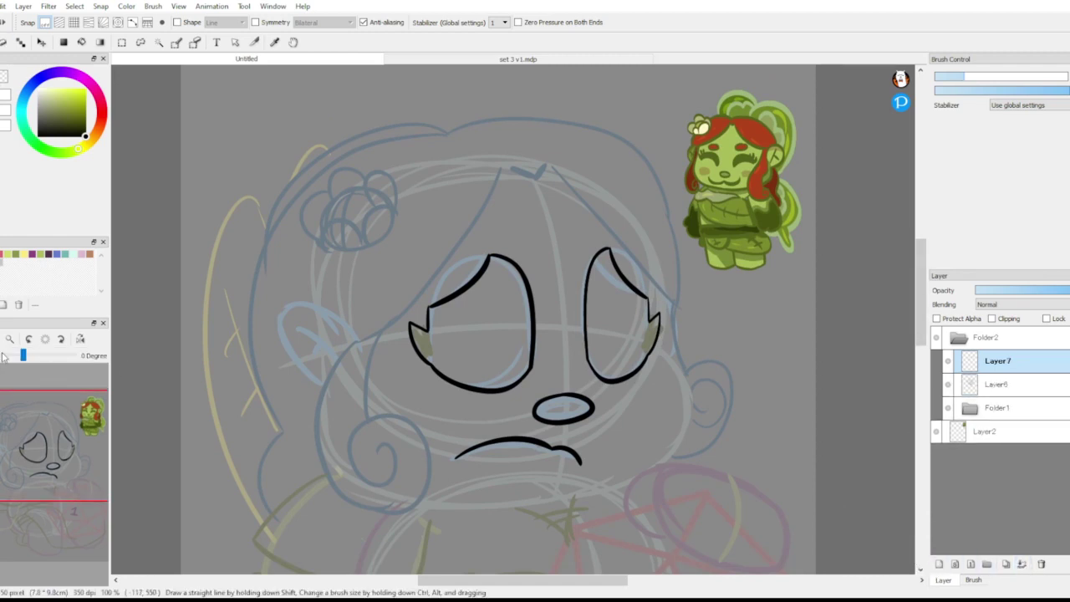
Ink the left hair lock in black on the new layer, with two side strands ending in a spiral curl.
left_click(0, 340)
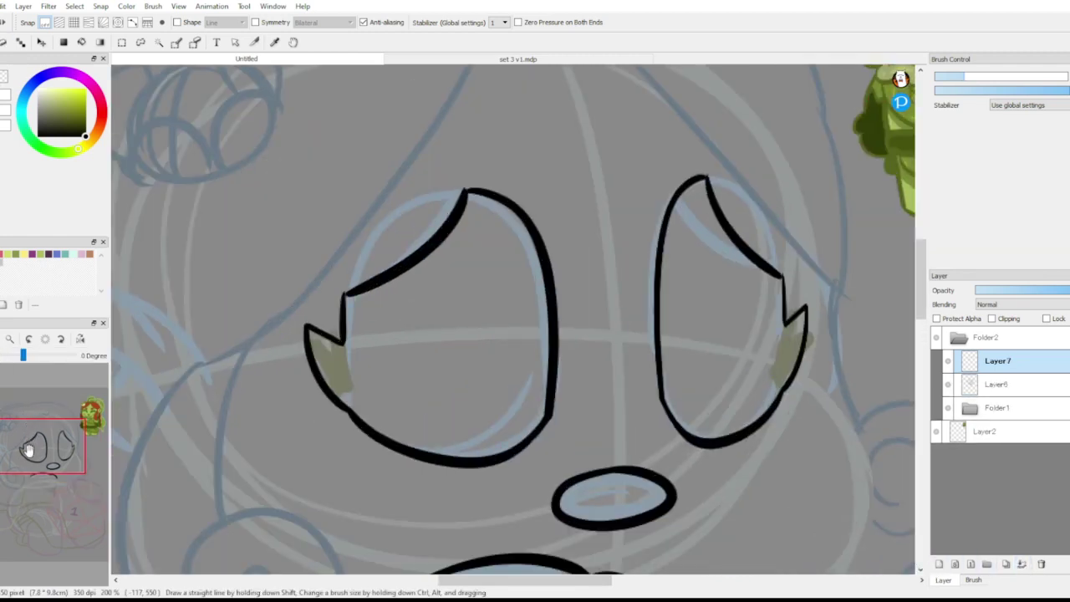
left_click_drag(78, 520, 73, 543)
mouse_move(291, 169)
left_mouse_down()
mouse_move(239, 226)
mouse_move(431, 386)
mouse_move(368, 323)
left_mouse_up()
key("ctrl+z")
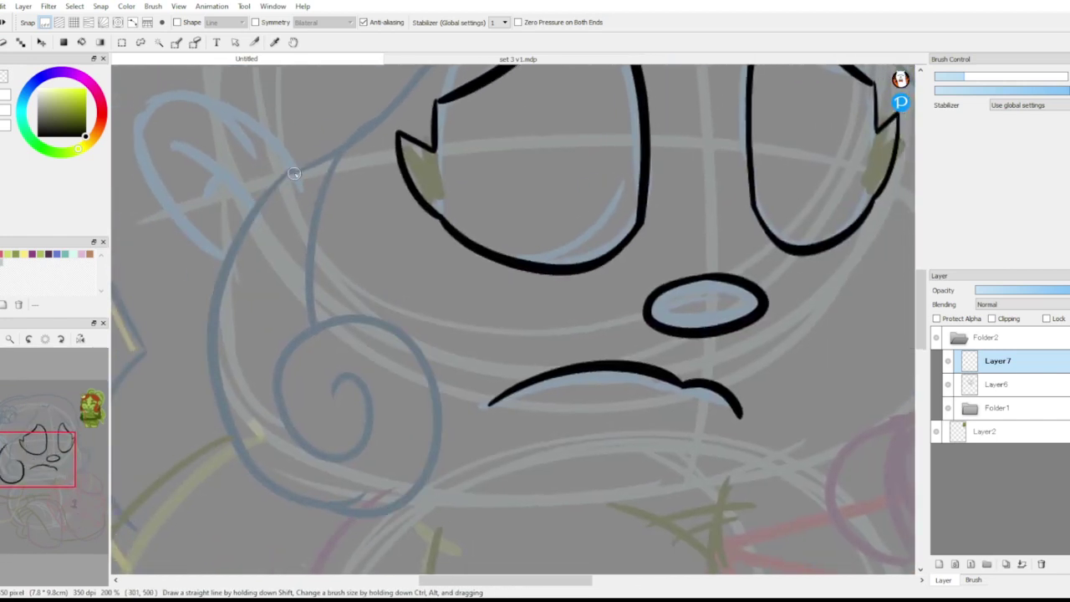
mouse_move(291, 170)
left_mouse_down()
mouse_move(233, 236)
mouse_move(281, 476)
mouse_move(430, 407)
mouse_move(315, 333)
mouse_move(255, 204)
mouse_move(350, 519)
mouse_move(349, 324)
mouse_move(349, 429)
mouse_move(325, 441)
mouse_move(340, 378)
mouse_move(326, 416)
left_mouse_up()
key("ctrl+z")
left_click_drag(27, 450, 28, 438)
left_click_drag(356, 518, 422, 307)
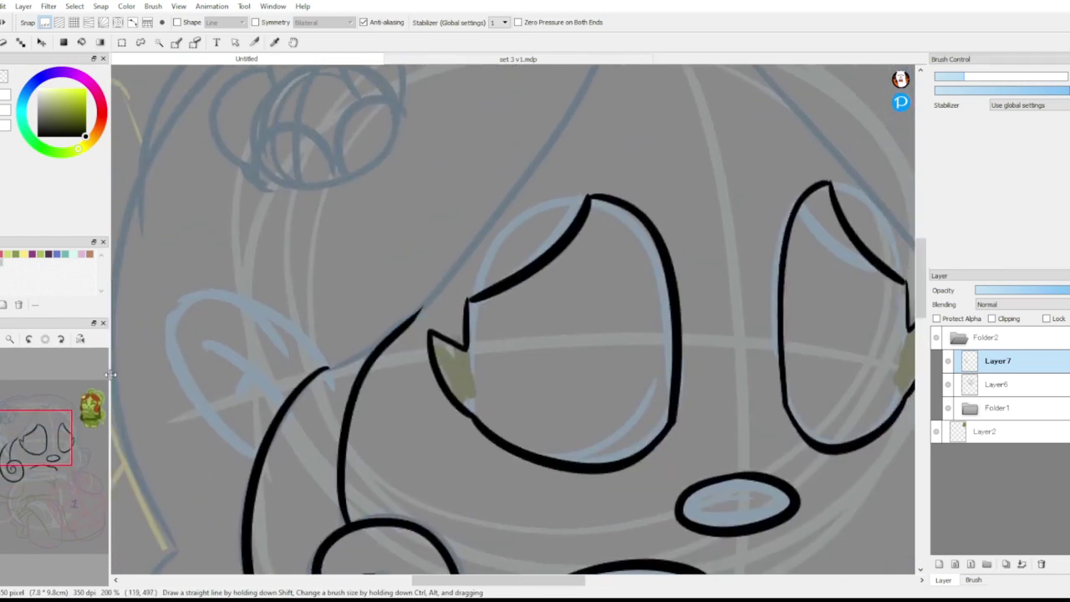
Duplicate the hair curl layer and move the copy to the right side of the face.
left_click(1, 338)
left_click(2, 339)
left_click(0, 339)
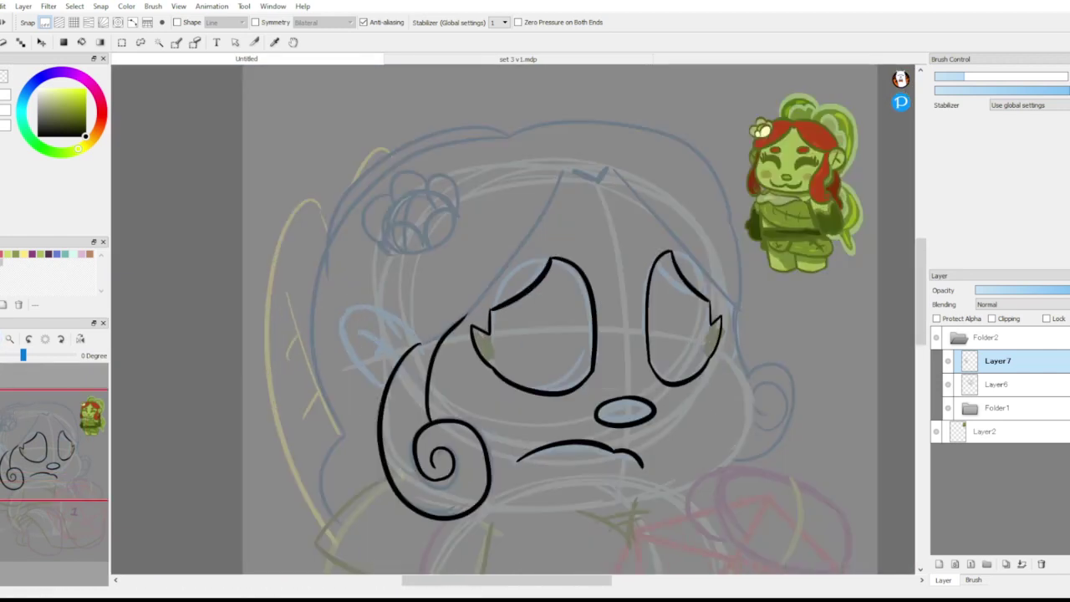
key("ctrl+shift+n")
key("v")
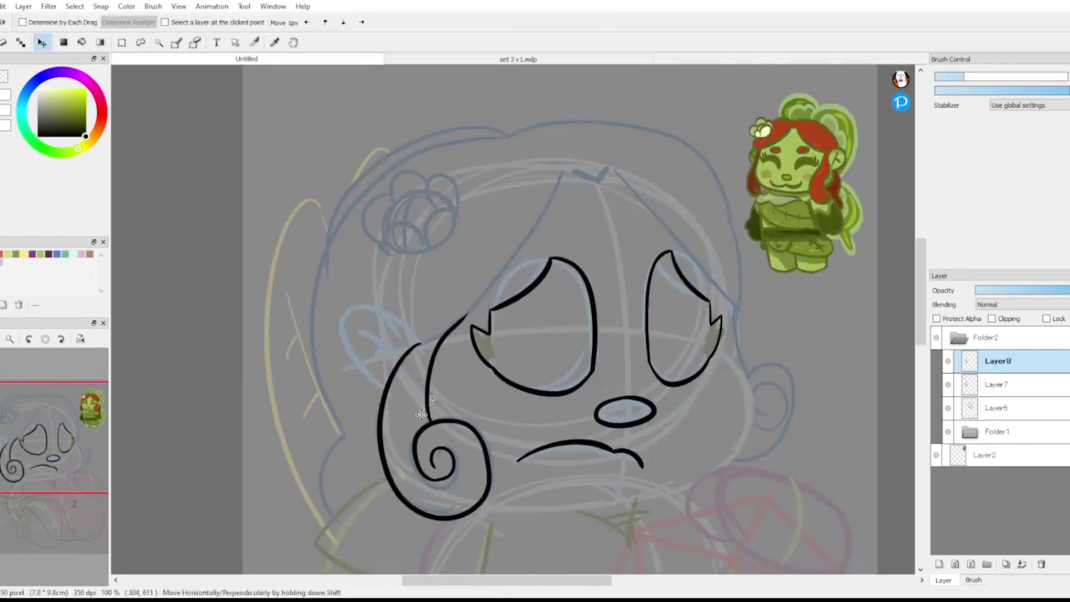
left_click_drag(421, 414, 734, 361)
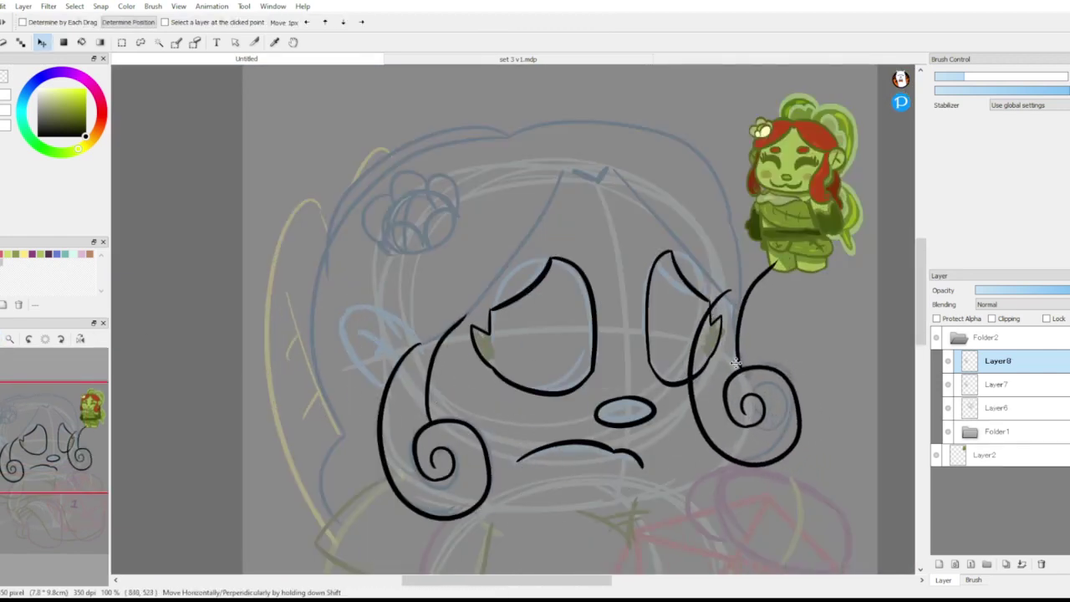
Erase the copied curl's parts overlapping the face, merge it into Layer7, and trim its upper strand where it reaches the reference picture.
key("b")
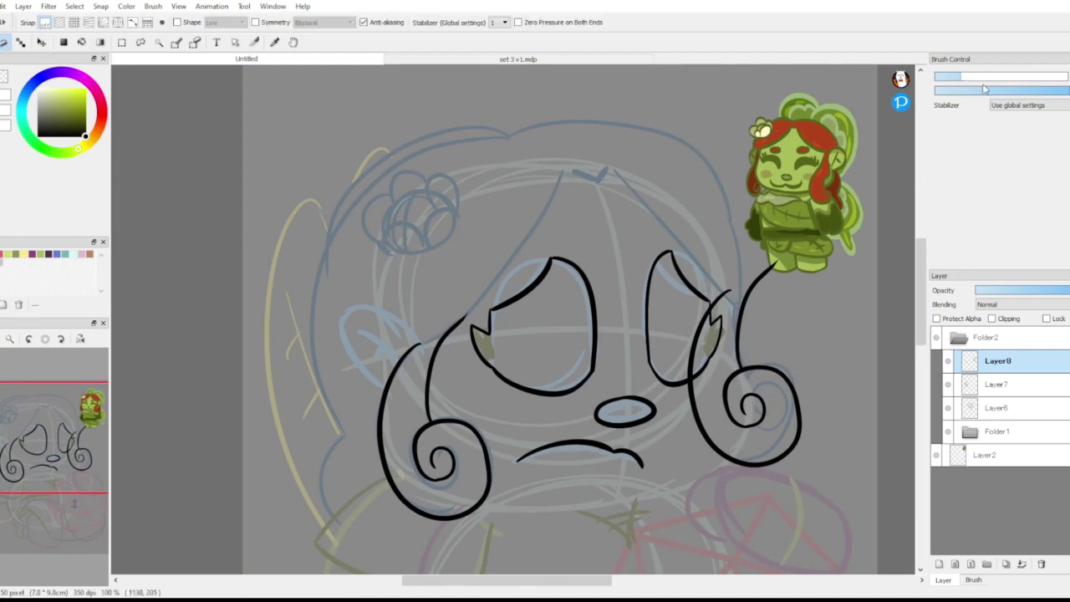
left_click(1008, 77)
mouse_move(729, 284)
left_mouse_down()
mouse_move(701, 399)
mouse_move(726, 373)
mouse_move(743, 419)
mouse_move(712, 457)
mouse_move(721, 460)
mouse_move(730, 395)
mouse_move(698, 442)
left_mouse_up()
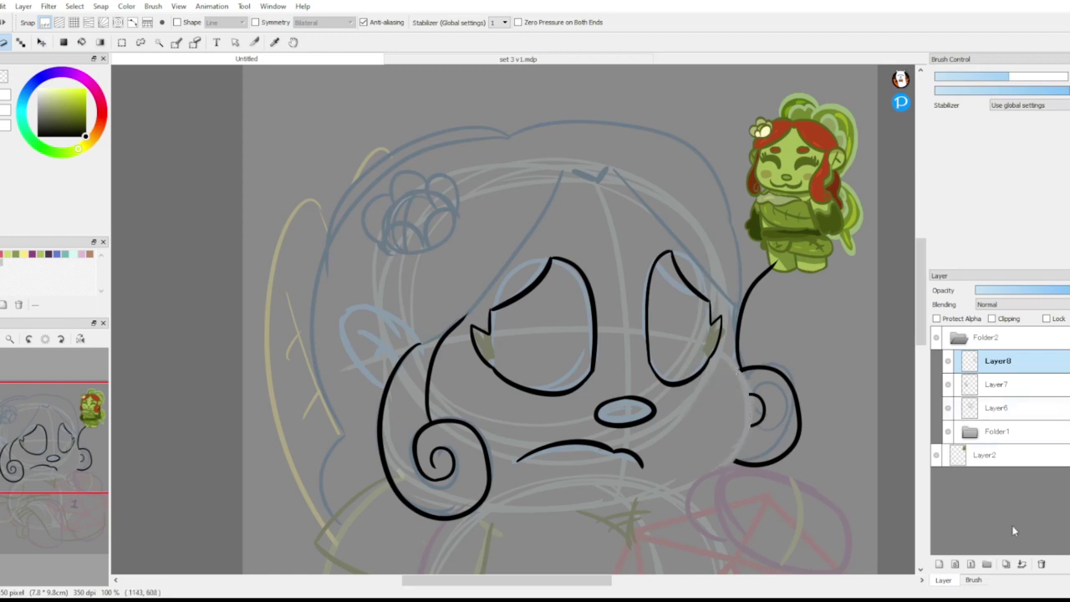
left_click(1022, 564)
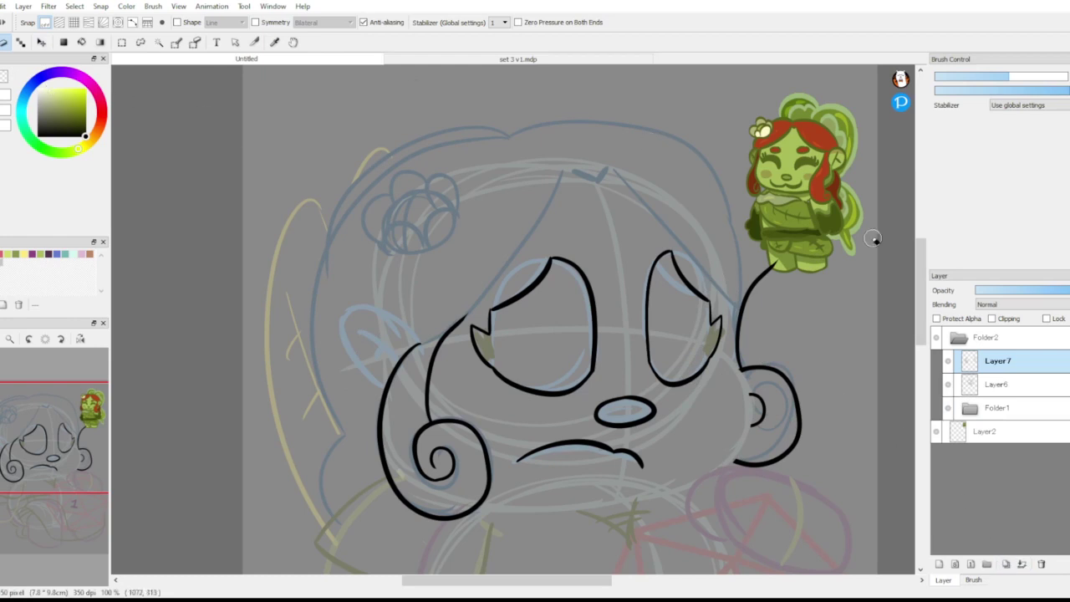
mouse_move(768, 264)
left_mouse_down()
mouse_move(757, 302)
mouse_move(760, 256)
left_mouse_up()
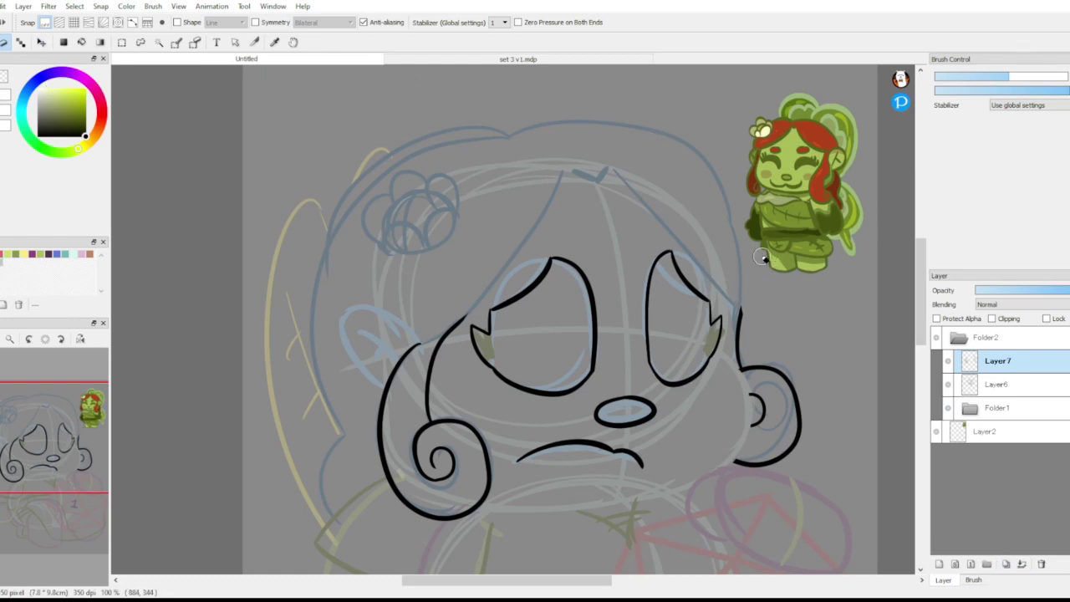
Ink the curved hair parting at the forehead and the left hairline running down from it to the left lock.
key("b")
left_click(1, 339)
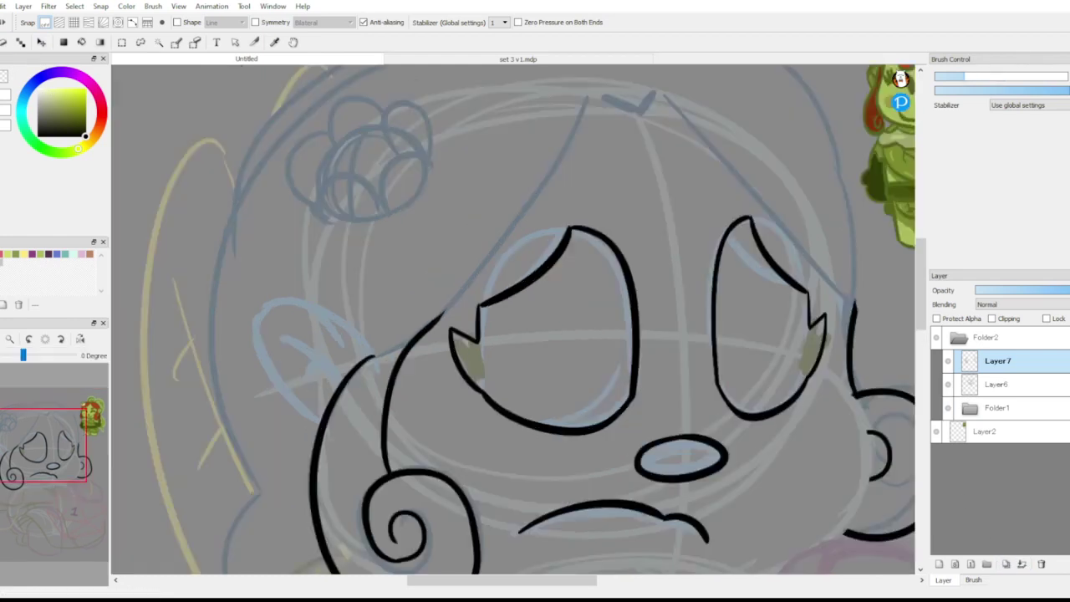
left_click(1, 339)
mouse_move(64, 384)
left_click_drag(50, 444, 41, 429)
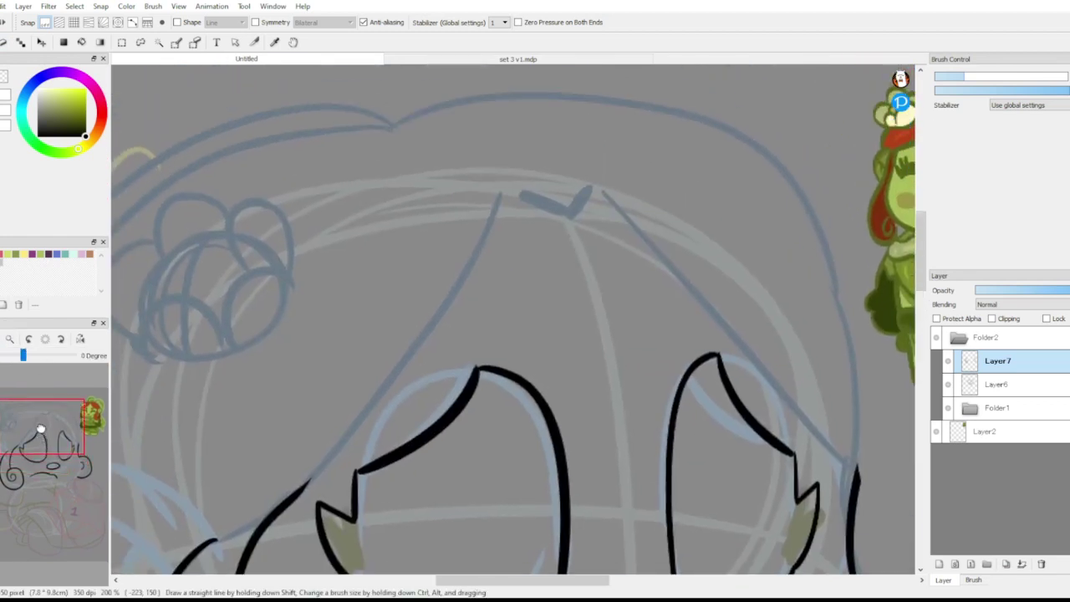
mouse_move(501, 198)
left_mouse_down()
mouse_move(590, 206)
mouse_move(574, 215)
mouse_move(602, 182)
left_mouse_up()
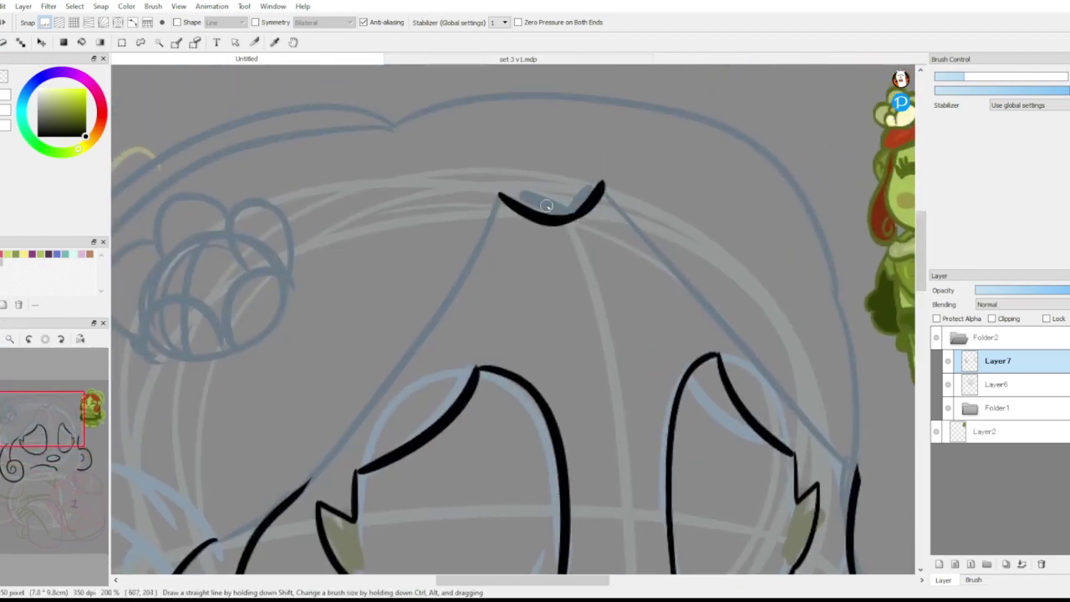
mouse_move(501, 197)
left_mouse_down()
mouse_move(437, 310)
mouse_move(260, 438)
left_mouse_up()
key("ctrl+z")
mouse_move(499, 195)
left_mouse_down()
mouse_move(426, 348)
mouse_move(289, 493)
left_mouse_up()
Ink the right hairline from the parting and a short face edge beside the right eye, then erase the overshooting line end.
mouse_move(43, 421)
left_mouse_down()
mouse_move(52, 432)
mouse_move(77, 427)
left_mouse_up()
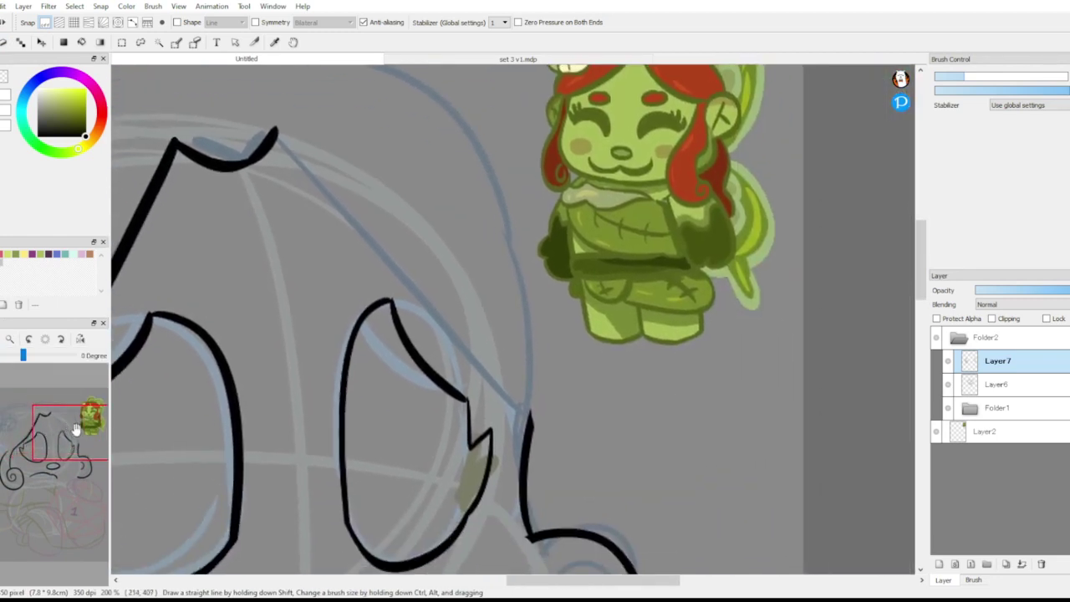
mouse_move(273, 133)
left_mouse_down()
mouse_move(539, 408)
mouse_move(514, 393)
mouse_move(506, 407)
mouse_move(498, 504)
left_mouse_up()
key("ctrl+z")
left_click_drag(504, 392, 486, 503)
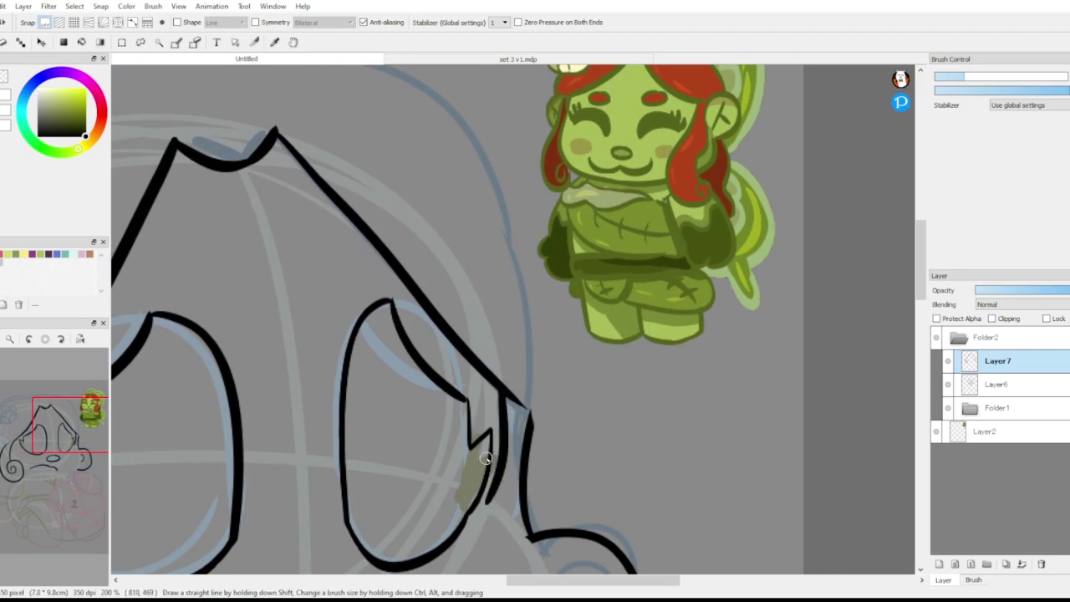
left_click(3, 43)
left_click_drag(513, 399, 521, 411)
left_click(1, 43)
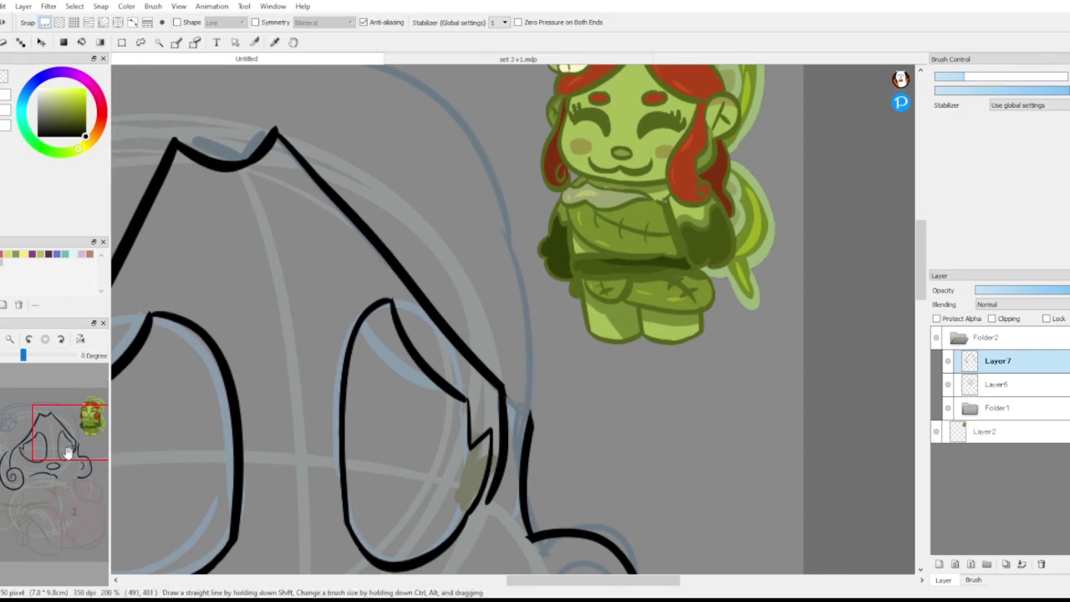
left_click_drag(68, 452, 37, 481)
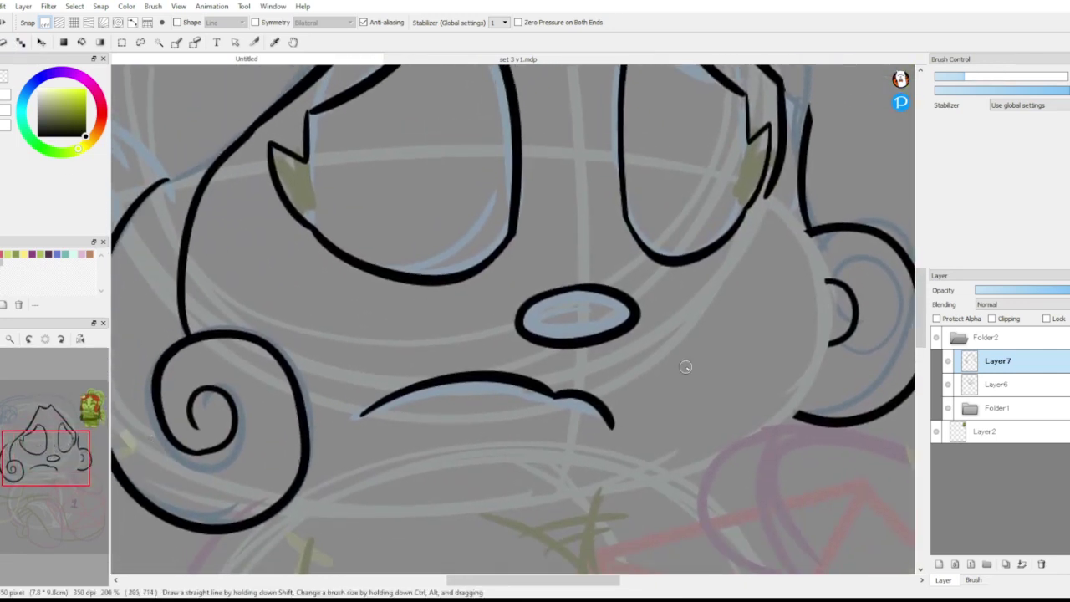
mouse_move(766, 196)
left_mouse_down()
mouse_move(828, 290)
mouse_move(805, 418)
mouse_move(801, 370)
mouse_move(740, 405)
mouse_move(794, 221)
mouse_move(769, 454)
left_mouse_up()
key("ctrl+z")
key("ctrl+z")
mouse_move(812, 362)
left_mouse_down()
mouse_move(329, 513)
mouse_move(509, 520)
mouse_move(643, 485)
left_mouse_up()
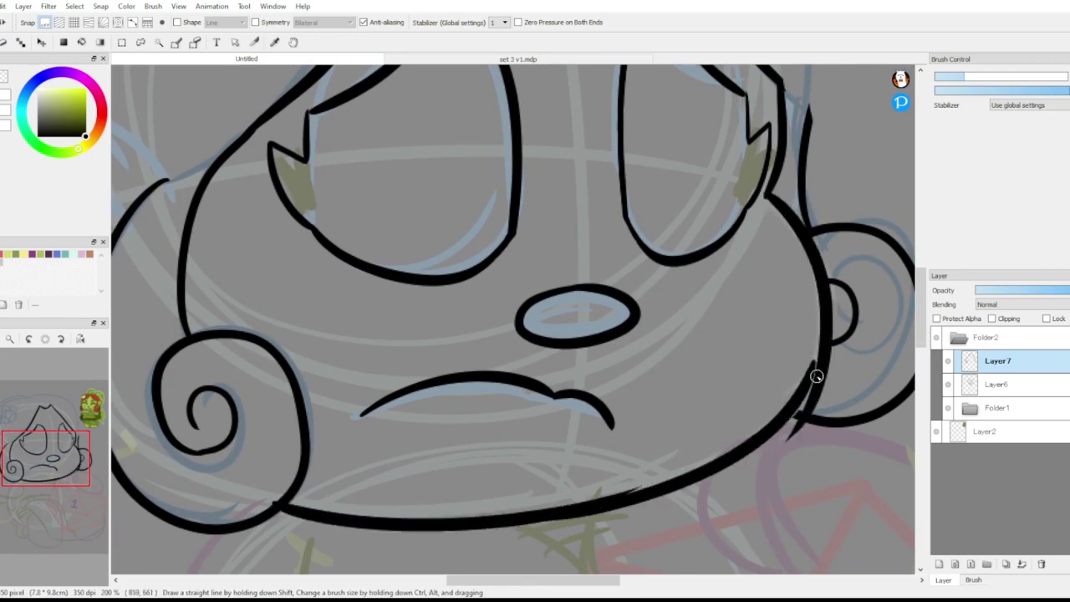
left_click_drag(825, 324, 763, 443)
left_click(4, 42)
key("bracketleft")
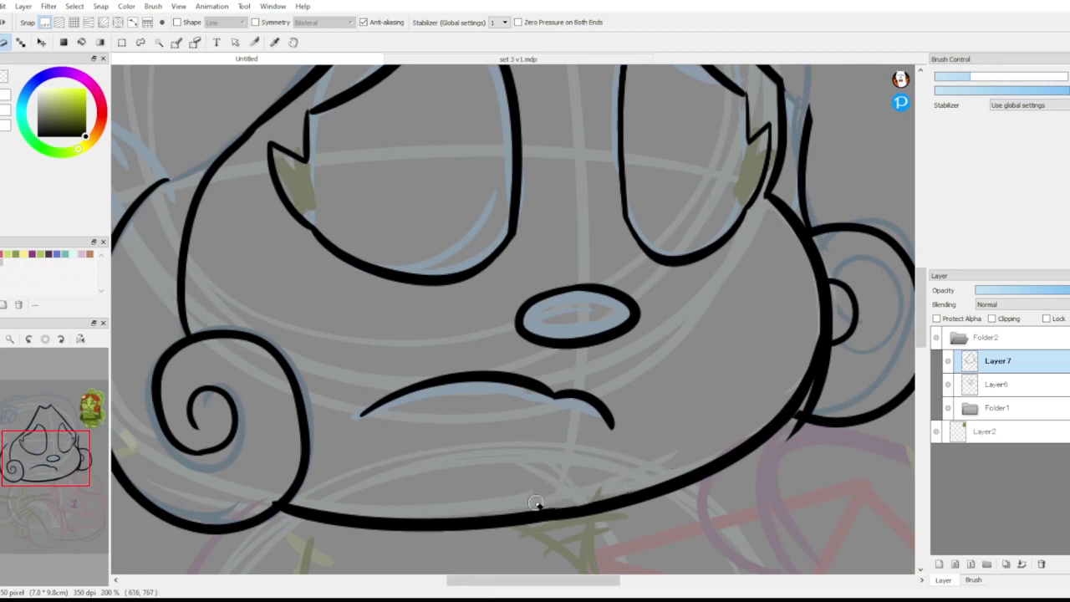
mouse_move(807, 400)
left_mouse_down()
mouse_move(829, 347)
mouse_move(822, 376)
left_mouse_up()
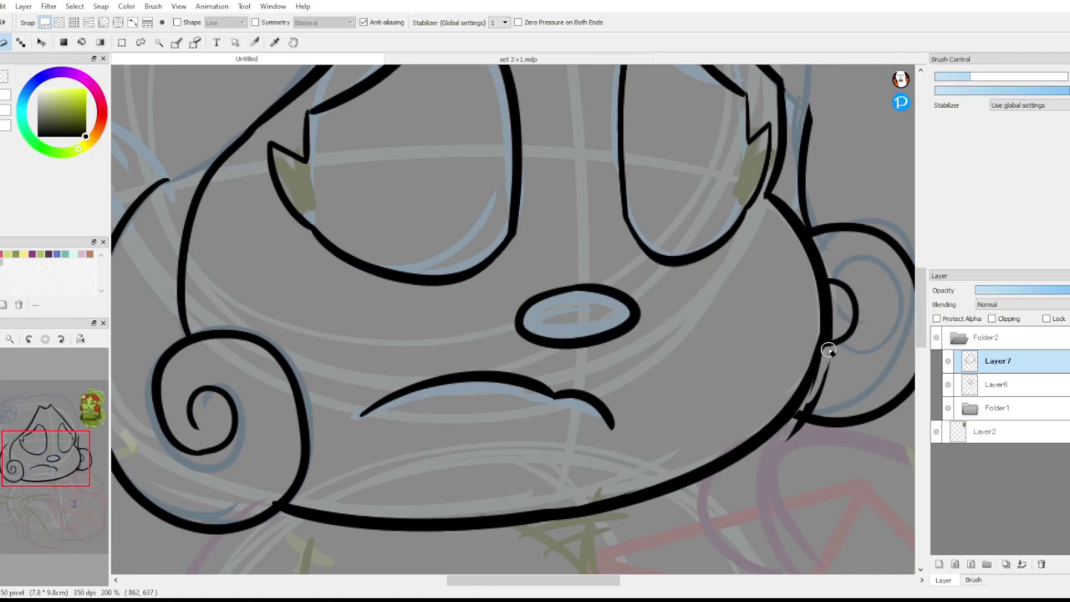
key("ctrl+z")
key("ctrl+z")
key("ctrl+z")
key("ctrl+z")
key("ctrl+z")
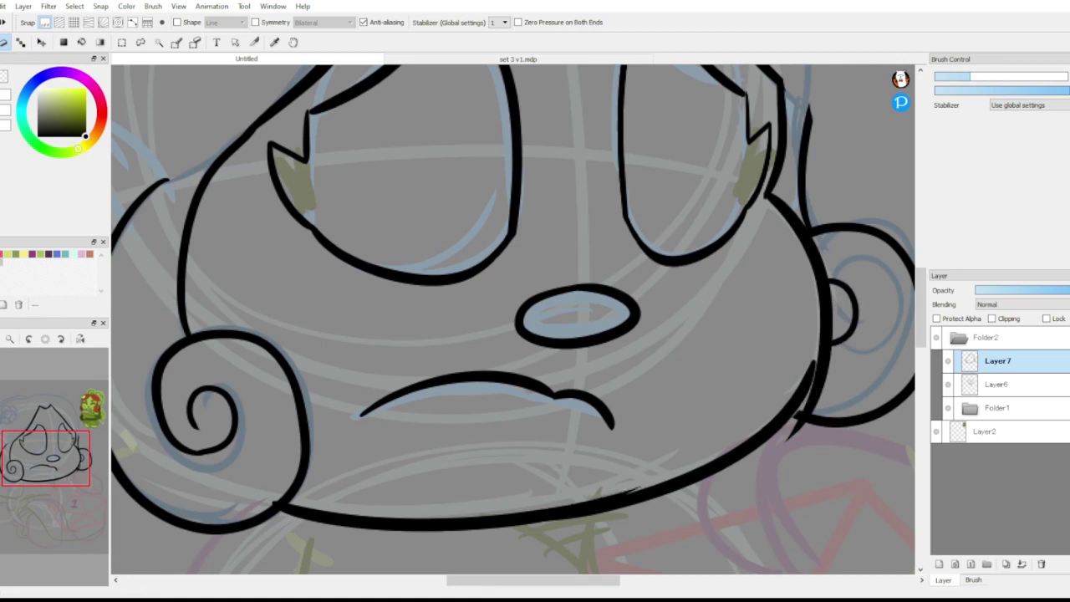
key("ctrl+z")
key("ctrl+z")
key("ctrl+z")
Redraw the face outline in ink from beside the right eye, down the cheek and along the chin to the left curl.
left_click(0, 42)
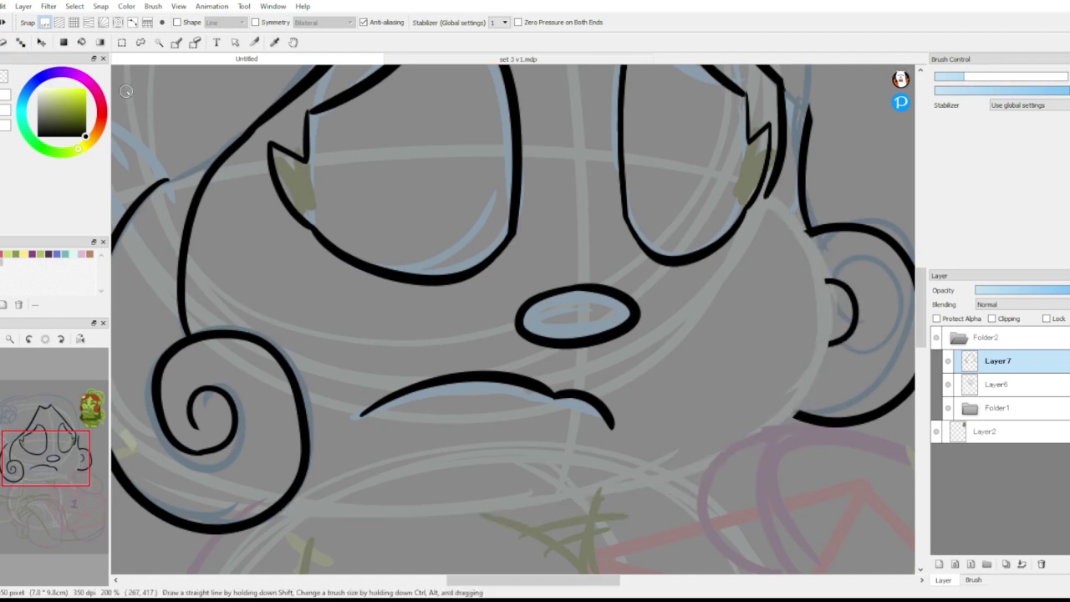
left_click_drag(775, 203, 744, 430)
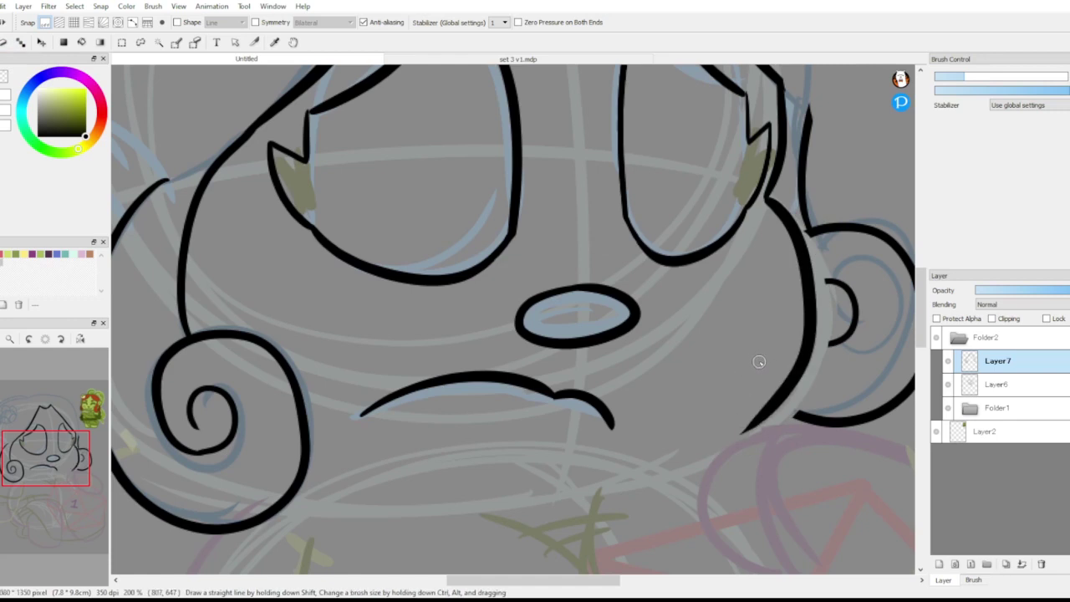
key("ctrl+z")
mouse_move(766, 196)
left_mouse_down()
mouse_move(814, 260)
mouse_move(803, 391)
mouse_move(474, 481)
left_mouse_up()
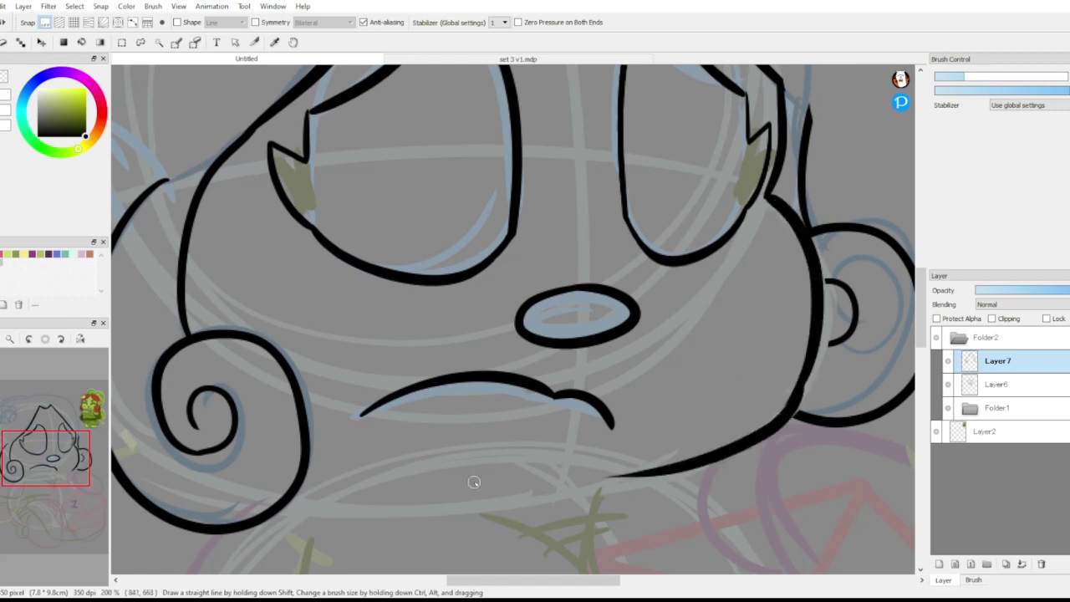
left_click_drag(314, 490, 288, 501)
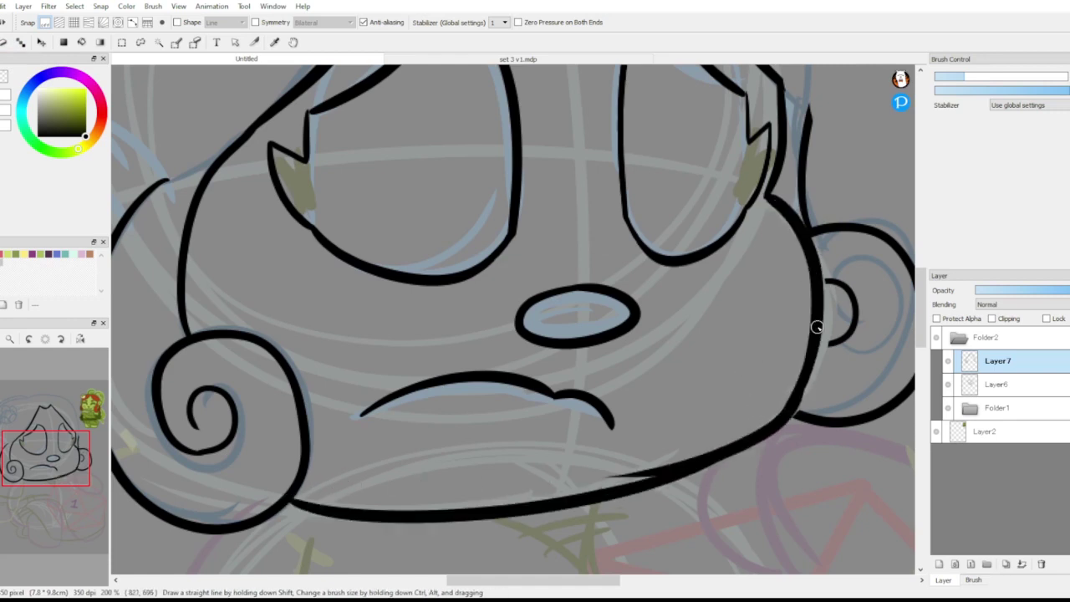
Erase the stray overlapping line ends along the lower right jaw so the face outline reads as one clean line.
mouse_move(817, 319)
left_mouse_down()
mouse_move(792, 413)
mouse_move(776, 422)
mouse_move(797, 404)
mouse_move(789, 418)
mouse_move(822, 307)
mouse_move(833, 339)
mouse_move(818, 343)
mouse_move(852, 323)
mouse_move(821, 286)
left_mouse_up()
key("ctrl+z")
left_click(4, 44)
mouse_move(599, 478)
left_mouse_down()
mouse_move(751, 414)
mouse_move(735, 435)
left_mouse_up()
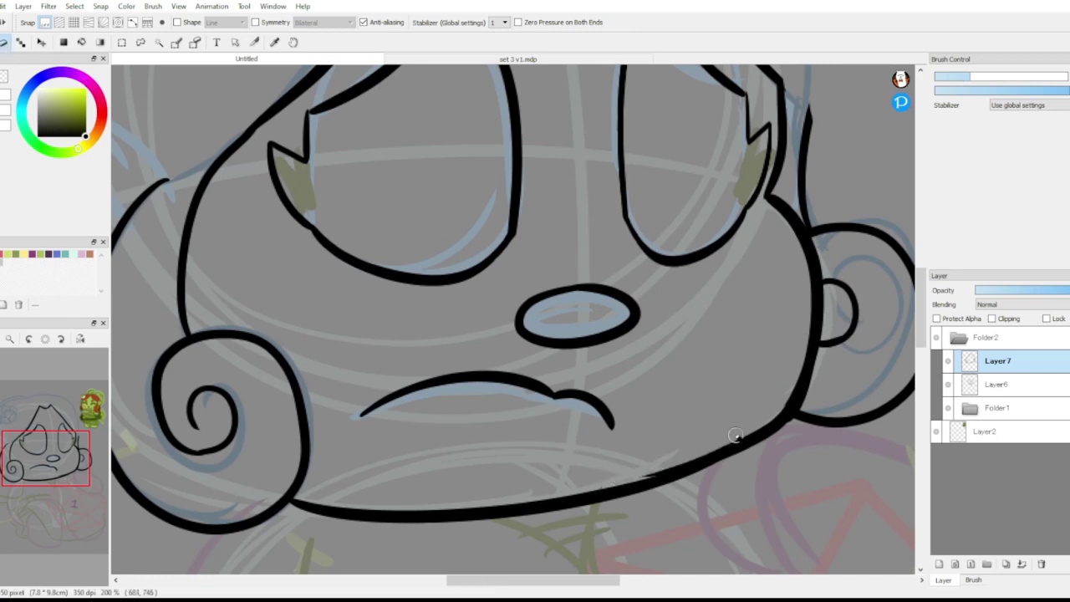
left_click_drag(628, 479, 754, 418)
left_click_drag(635, 477, 734, 429)
Ink the hair's outer outline from the top of the head over the right side down to the right hair strand.
left_click_drag(52, 441, 74, 422)
left_click(10, 339)
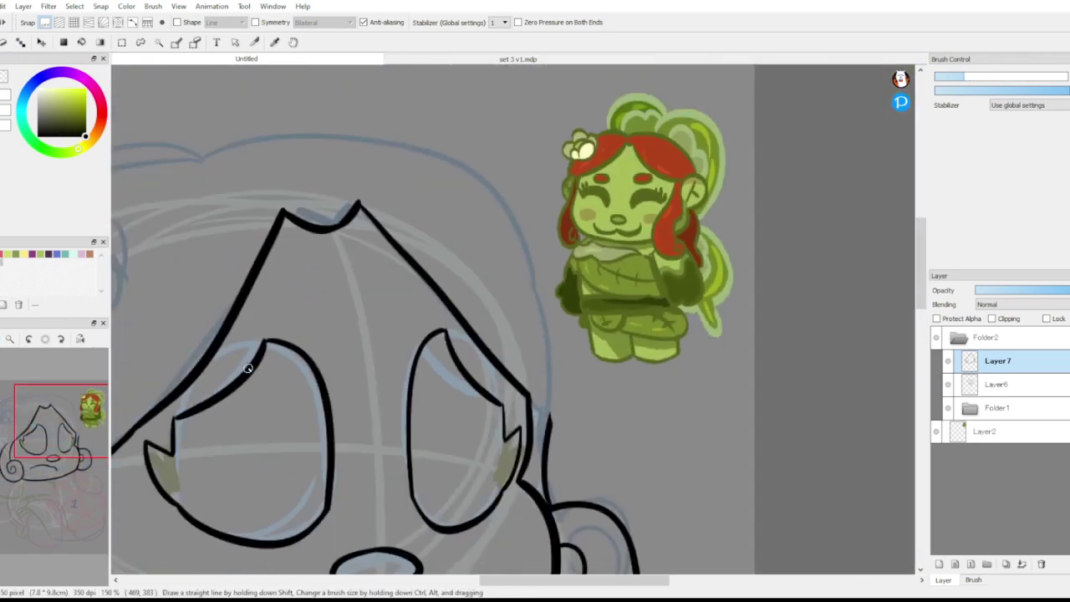
mouse_move(208, 151)
left_mouse_down()
mouse_move(503, 244)
mouse_move(535, 376)
left_mouse_up()
key("ctrl+z")
left_click_drag(200, 157, 549, 343)
left_click_drag(550, 396, 529, 272)
key("ctrl+z")
left_click_drag(552, 424, 537, 274)
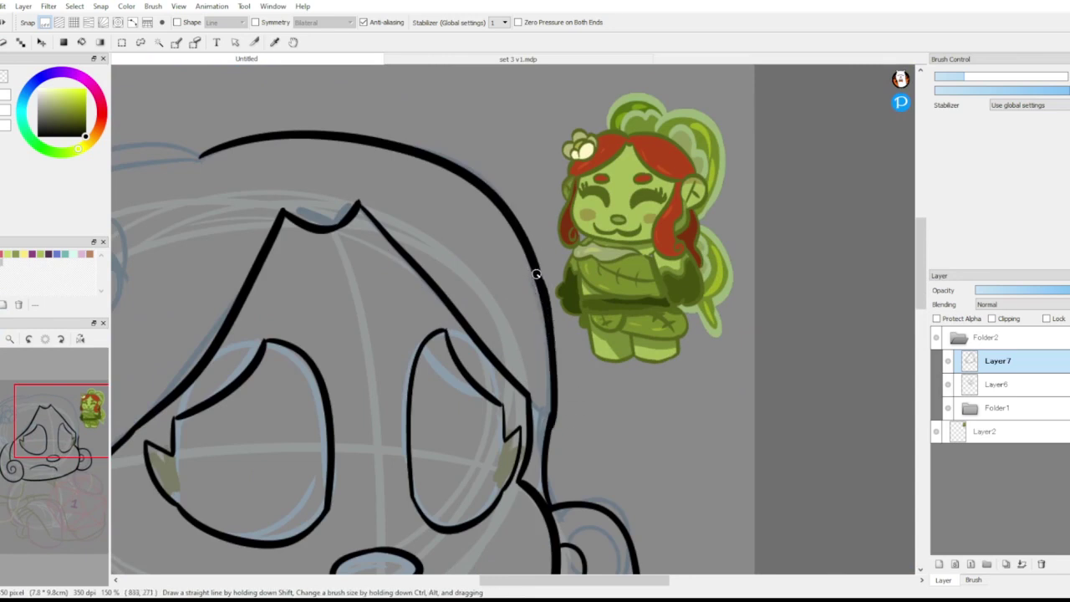
Ink the hair's outer outline from the top down the left side, ending with the inward notch and lower bulge.
left_click_drag(60, 424, 23, 437)
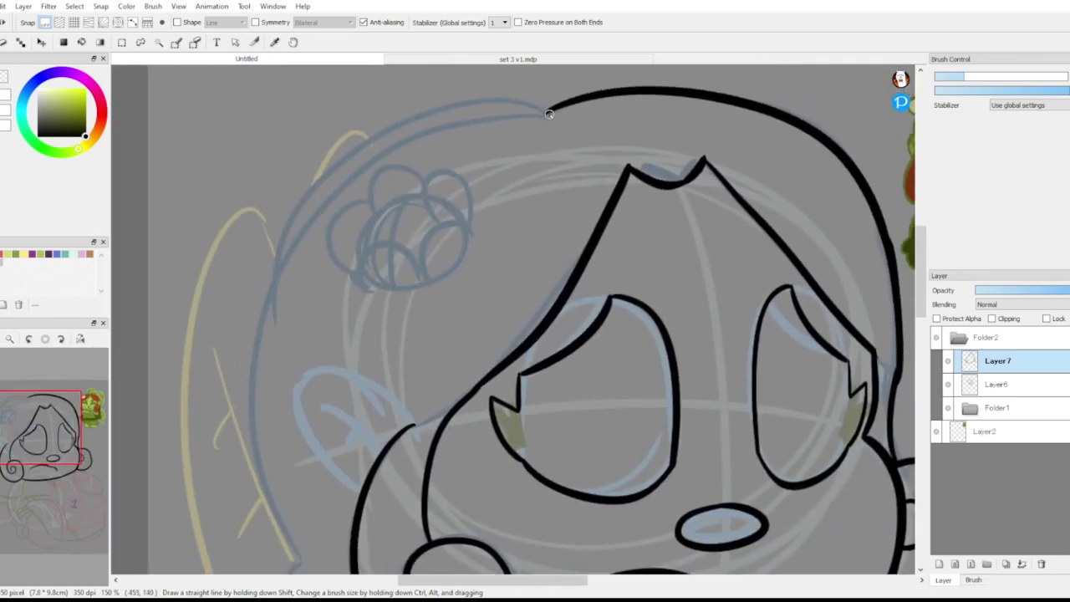
left_click_drag(549, 114, 272, 541)
left_click_drag(39, 441, 35, 467)
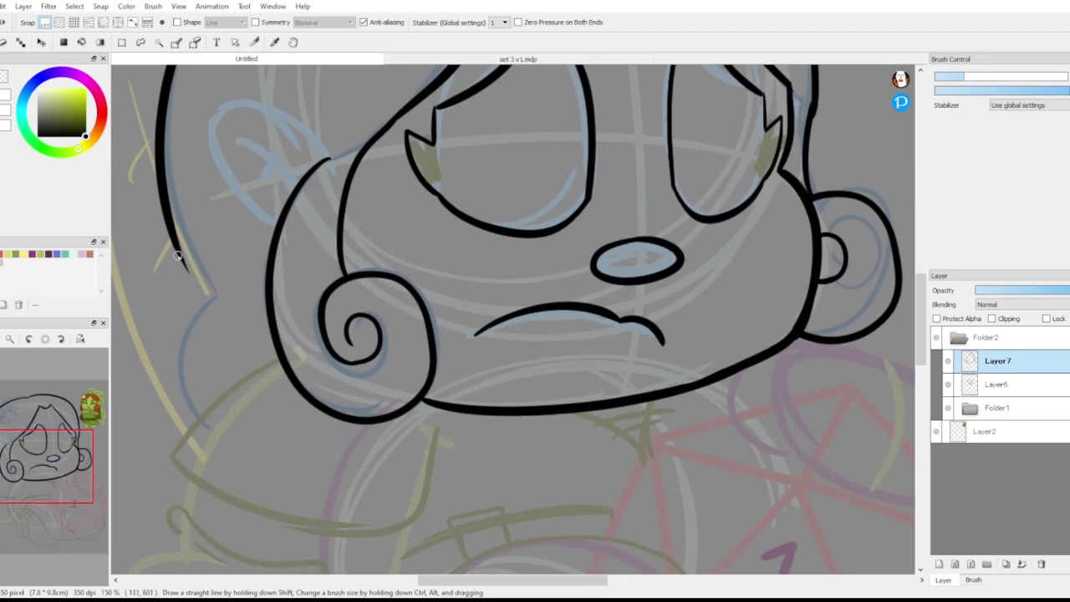
left_click_drag(177, 256, 199, 420)
Ink the left ear's outline and its inner fold lines beside the hairline.
left_click_drag(40, 473, 17, 438)
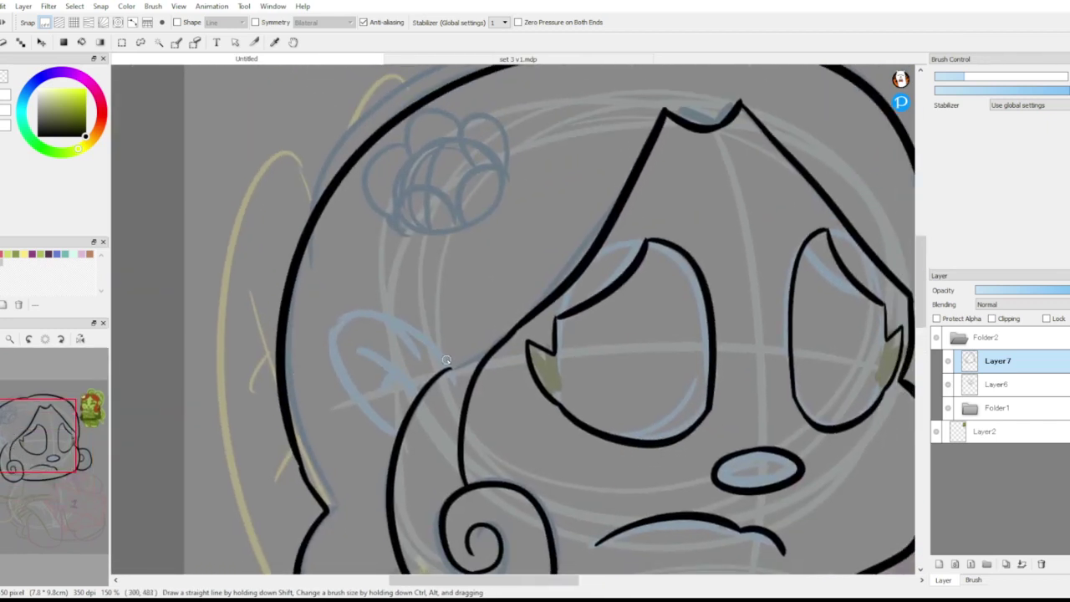
mouse_move(447, 359)
left_mouse_down()
mouse_move(334, 351)
mouse_move(393, 436)
left_mouse_up()
mouse_move(363, 345)
left_mouse_down()
mouse_move(418, 397)
mouse_move(384, 408)
left_mouse_up()
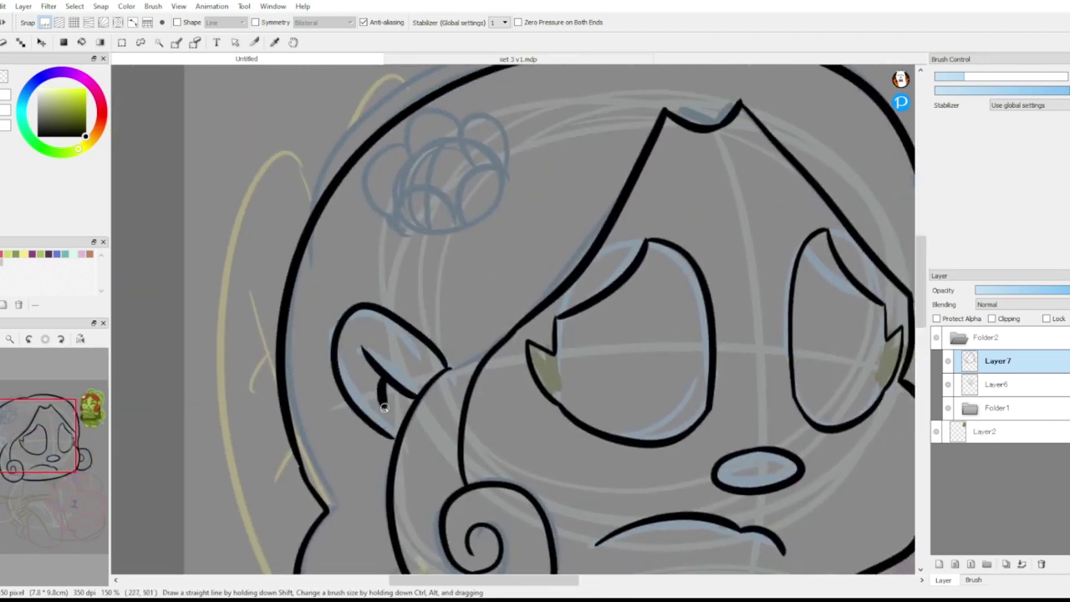
Add a new layer above the head lineart and ink the left sleeve's outer edge sloping down from the hair curl.
mouse_move(83, 446)
left_click_drag(15, 447, 21, 430)
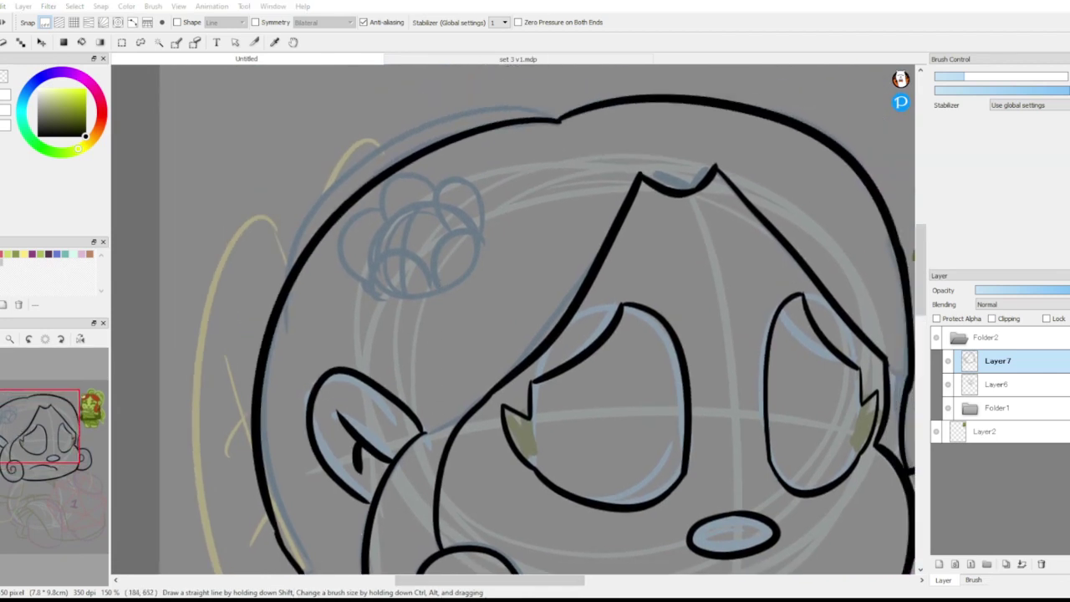
key("ctrl+shift+n")
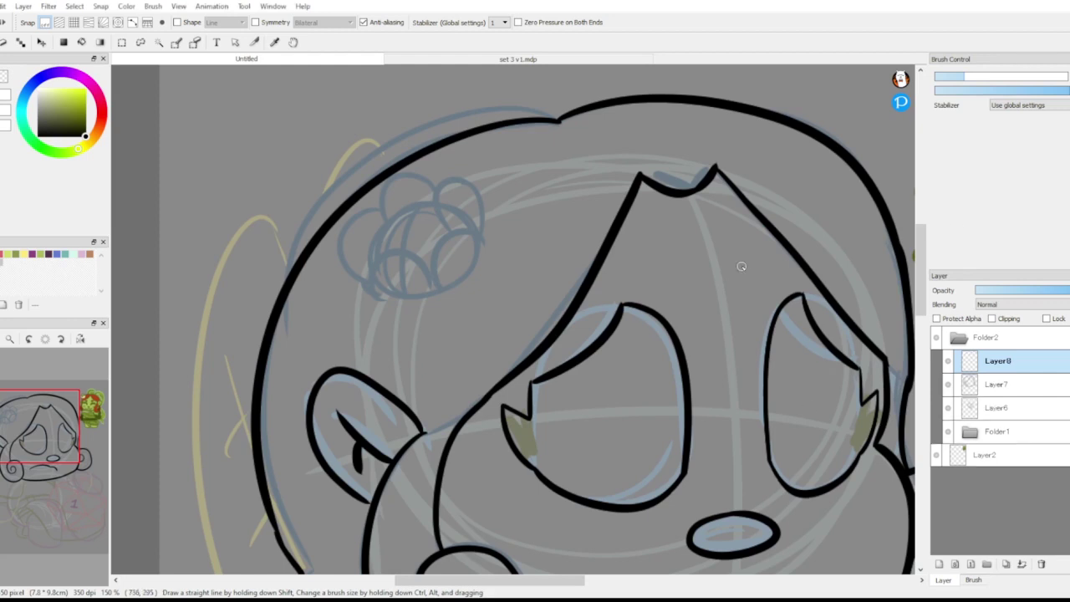
left_click_drag(14, 456, 2, 483)
left_click_drag(520, 239, 420, 343)
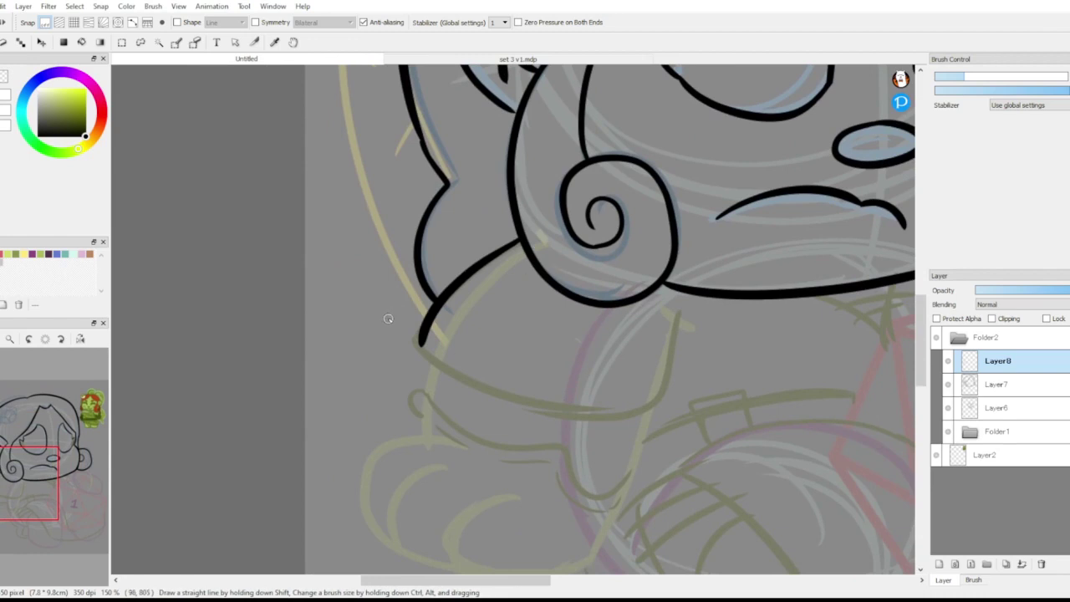
Ink the left sleeve's curved bottom hem and inner side edge, finishing the top with a short pointed fold.
mouse_move(421, 341)
left_mouse_down()
mouse_move(440, 364)
mouse_move(651, 386)
left_mouse_up()
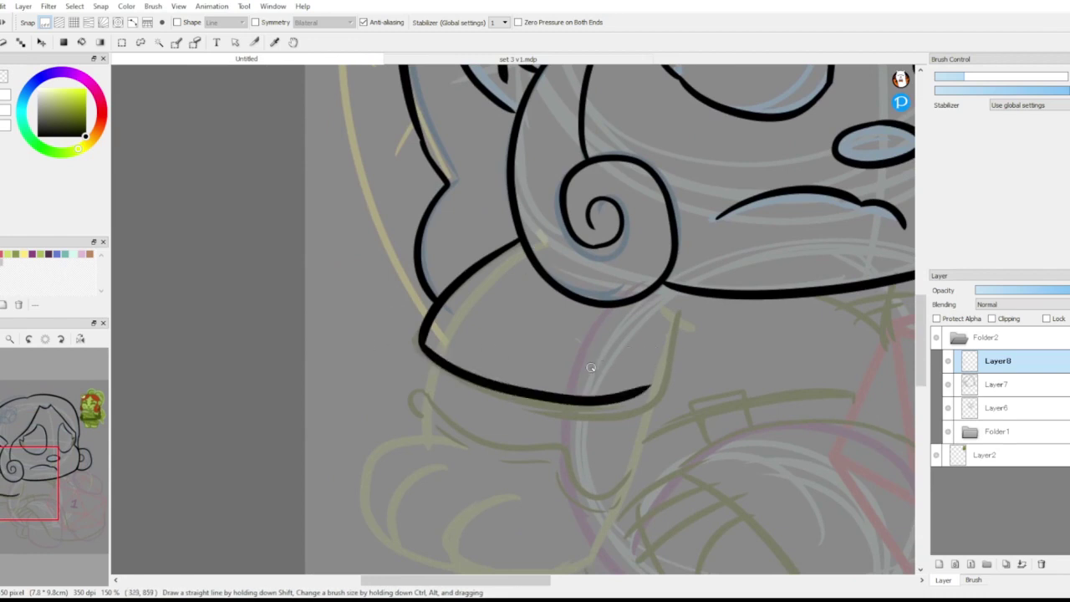
key("ctrl+z")
mouse_move(418, 340)
left_mouse_down()
mouse_move(441, 371)
mouse_move(669, 413)
left_mouse_up()
key("ctrl+z")
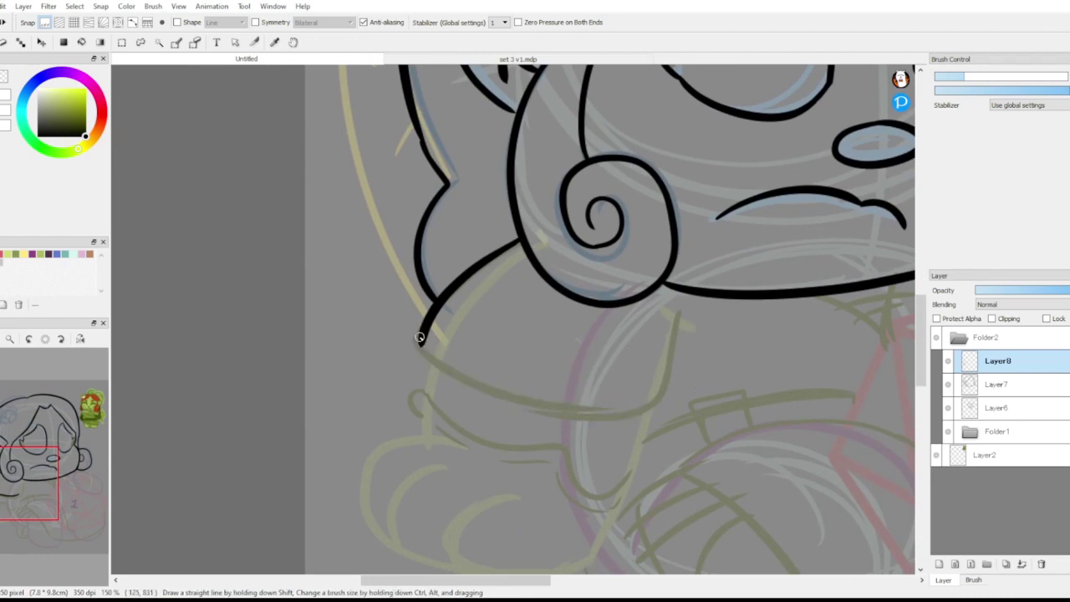
left_click_drag(420, 337, 677, 414)
mouse_move(678, 316)
left_mouse_down()
mouse_move(675, 347)
mouse_move(635, 414)
mouse_move(670, 361)
mouse_move(616, 428)
left_mouse_up()
key("ctrl+z")
key("ctrl+z")
mouse_move(678, 314)
left_mouse_down()
mouse_move(625, 433)
mouse_move(683, 407)
mouse_move(610, 443)
mouse_move(673, 405)
left_mouse_up()
key("e")
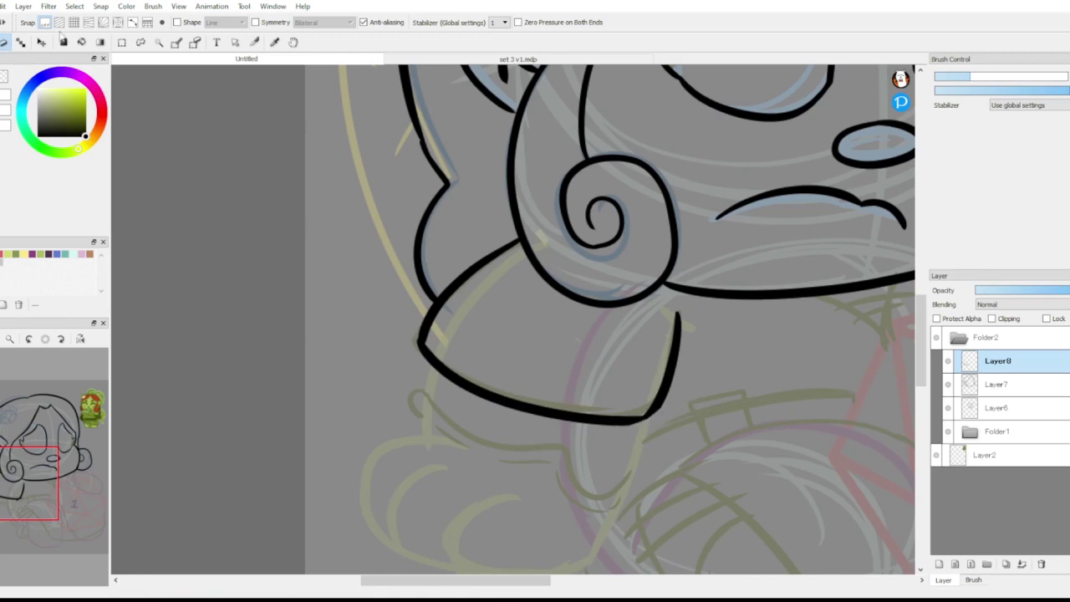
left_click_drag(671, 302, 698, 338)
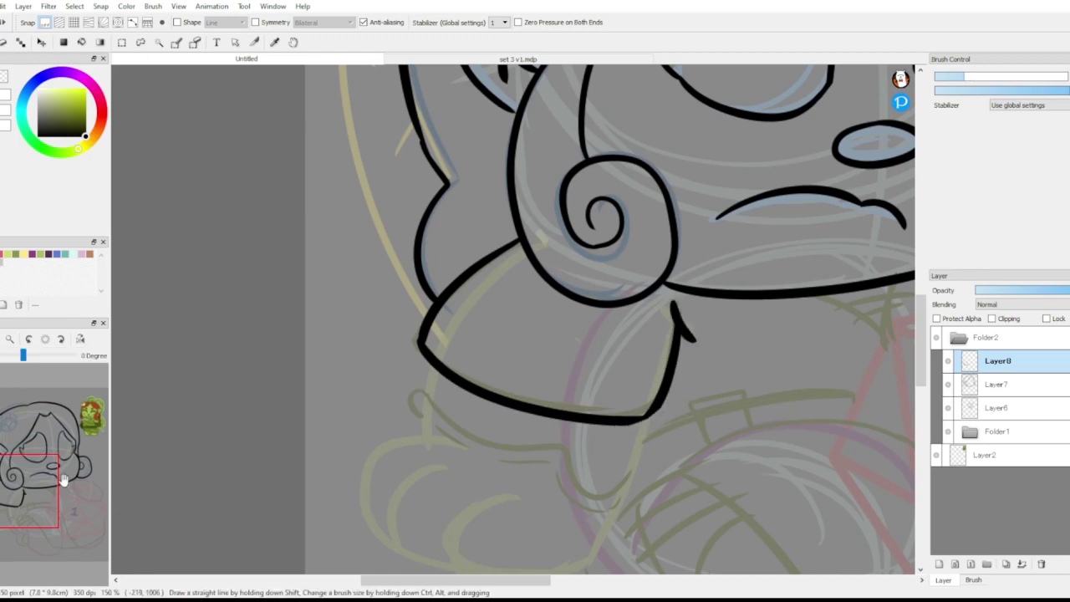
Ink the left hand's rounded outline below the sleeve, including the small cuff ends and the finger separation lines.
left_click_drag(26, 495, 18, 501)
mouse_move(306, 276)
left_mouse_down()
mouse_move(299, 306)
mouse_move(232, 377)
mouse_move(324, 434)
left_mouse_up()
mouse_move(389, 366)
left_mouse_down()
mouse_move(323, 445)
mouse_move(448, 433)
left_mouse_up()
mouse_move(501, 368)
left_mouse_down()
mouse_move(472, 418)
mouse_move(387, 451)
mouse_move(490, 388)
mouse_move(393, 459)
left_mouse_up()
key("ctrl+z")
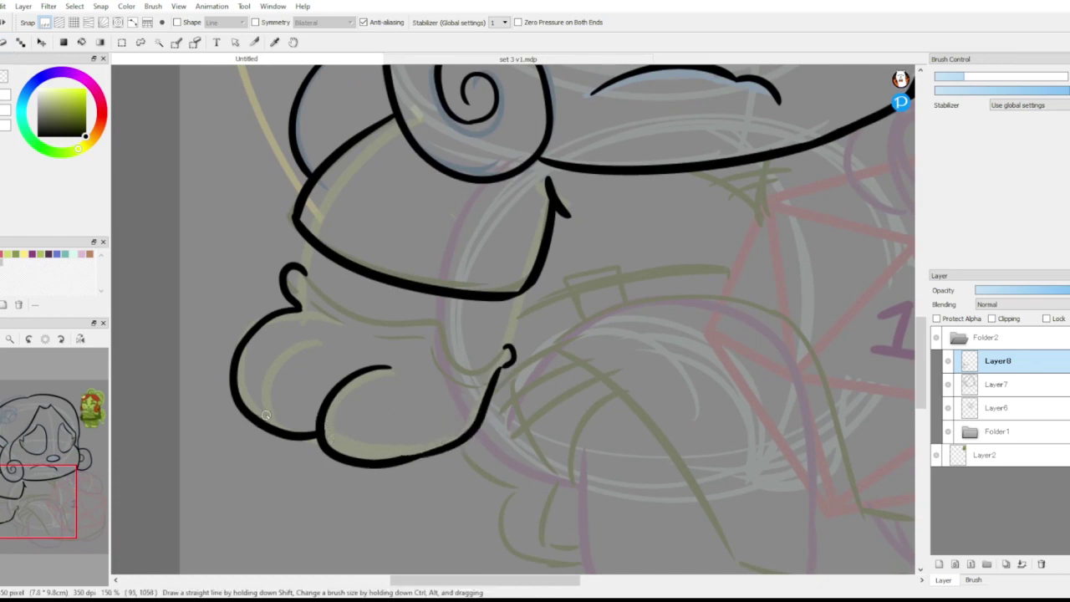
left_click_drag(261, 418, 320, 343)
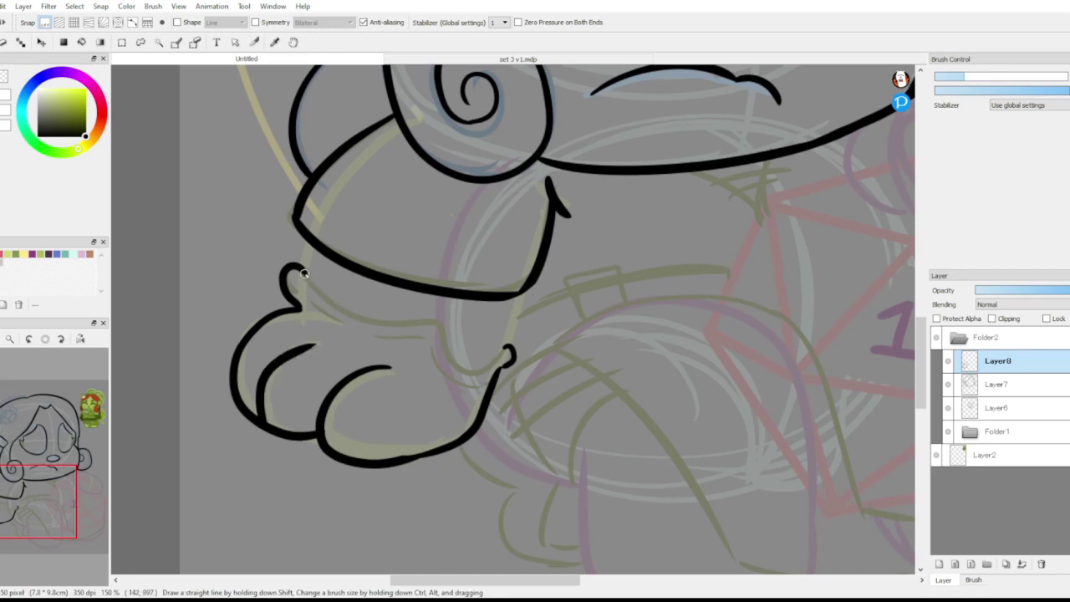
Ink the wavy cuff band across the left hand and the short arm edges connecting it to the sleeve.
mouse_move(303, 274)
left_mouse_down()
mouse_move(380, 318)
mouse_move(506, 350)
left_mouse_up()
mouse_move(307, 309)
left_mouse_down()
mouse_move(328, 326)
mouse_move(414, 340)
mouse_move(456, 382)
mouse_move(490, 377)
left_mouse_up()
key("ctrl+z")
left_click_drag(307, 308, 502, 372)
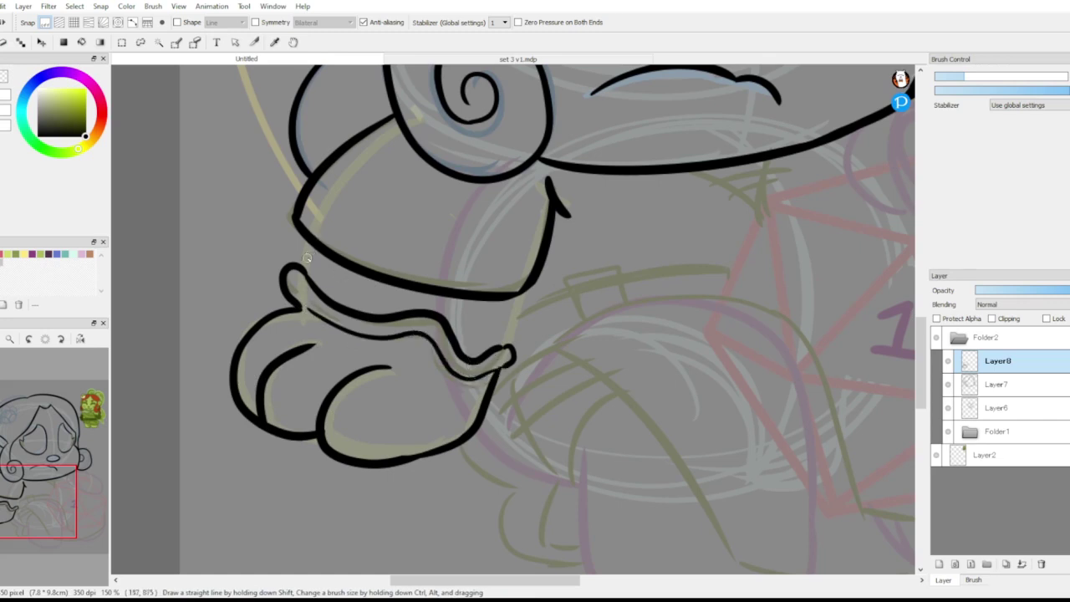
left_click_drag(303, 273, 317, 241)
key("ctrl+z")
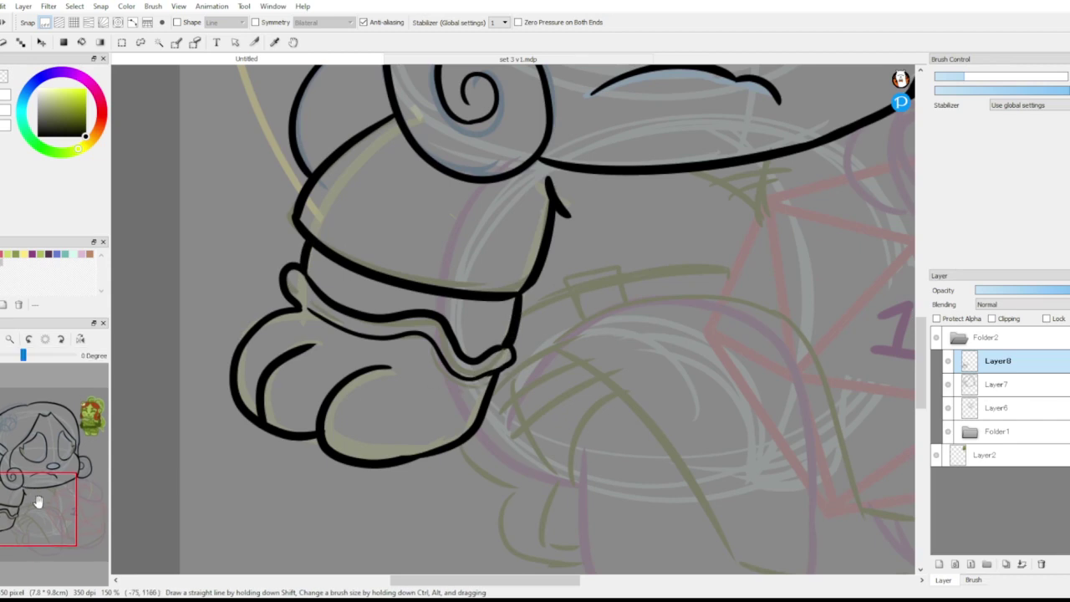
Merge the two upper lineart layers down into Layer6, add an empty layer above it, and hide Layer6.
left_click_drag(38, 502, 79, 491)
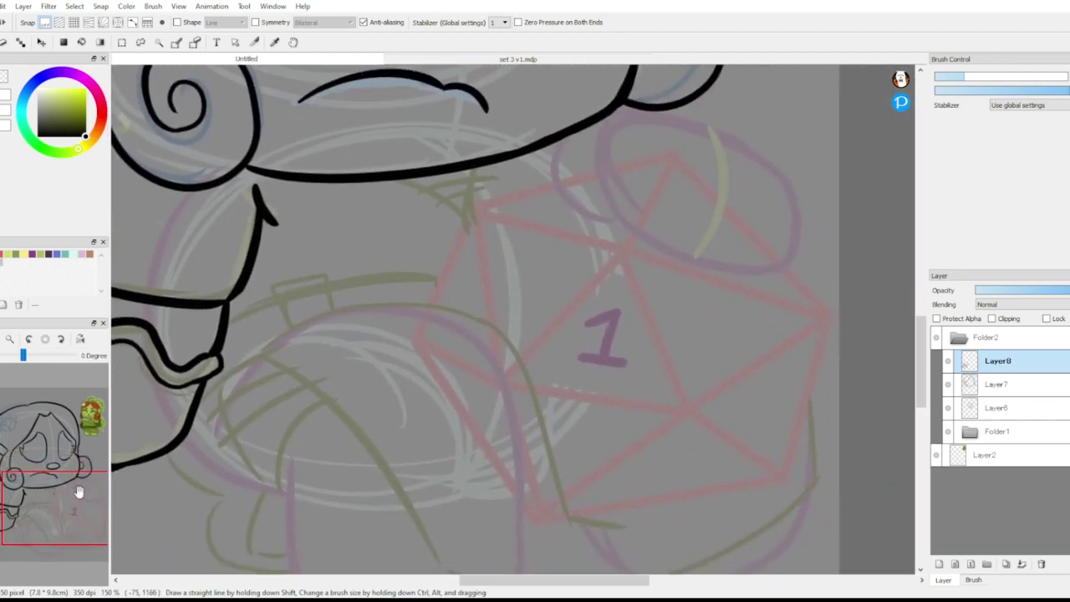
left_click(1023, 567)
left_click(1024, 569)
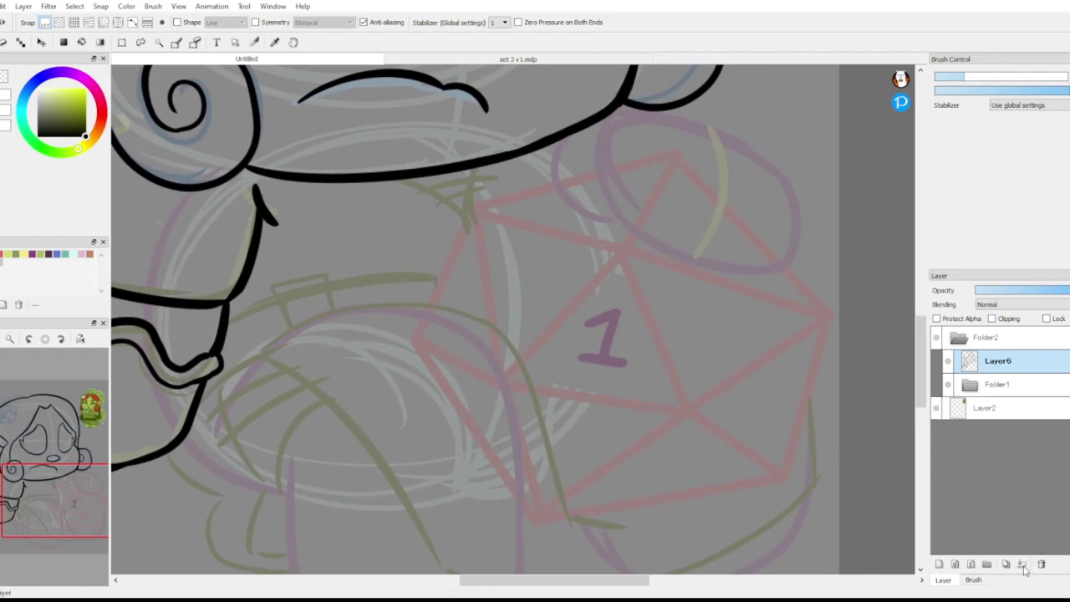
left_click(940, 565)
left_click(948, 385)
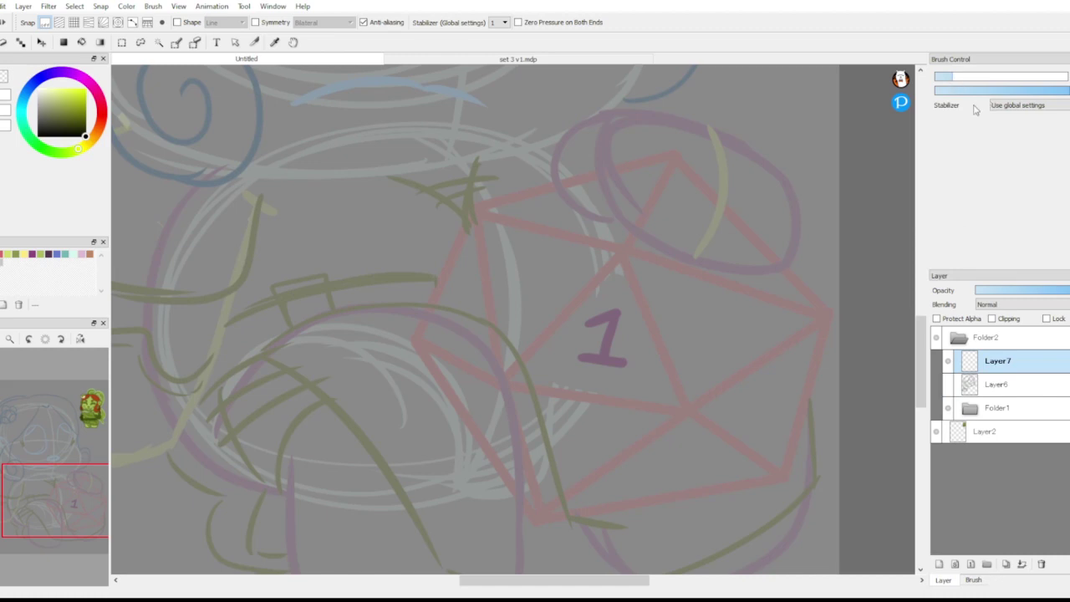
Using the Line shape, ink the die's central triangular face and its lower and lower-left facets over the red sketch.
left_click(182, 23)
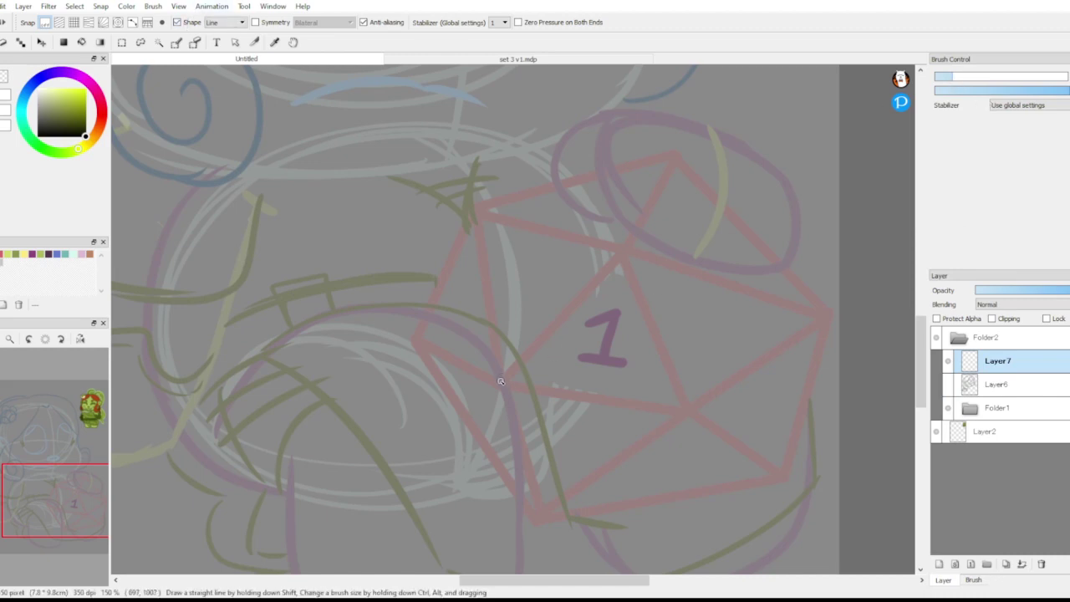
mouse_move(498, 383)
left_mouse_down()
mouse_move(628, 252)
mouse_move(685, 410)
left_mouse_up()
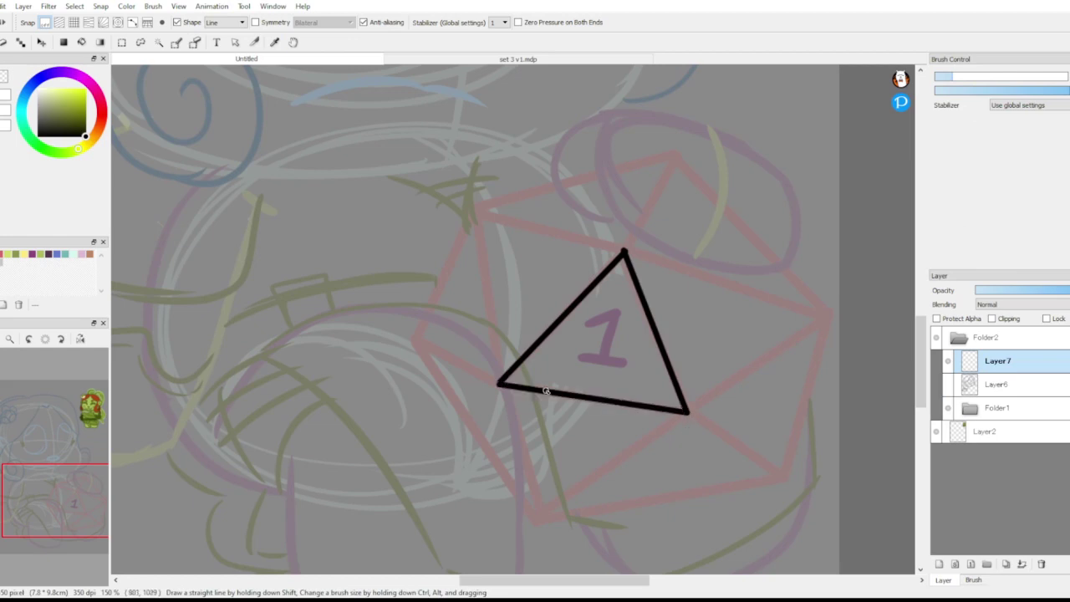
left_click_drag(519, 428, 540, 525)
left_click_drag(539, 526, 686, 413)
left_click_drag(537, 523, 410, 338)
left_click_drag(498, 385, 411, 340)
Ink the straight edges of the die's left and upper-left facets up to its topmost corner.
left_click_drag(472, 218, 471, 207)
left_click_drag(471, 207, 626, 249)
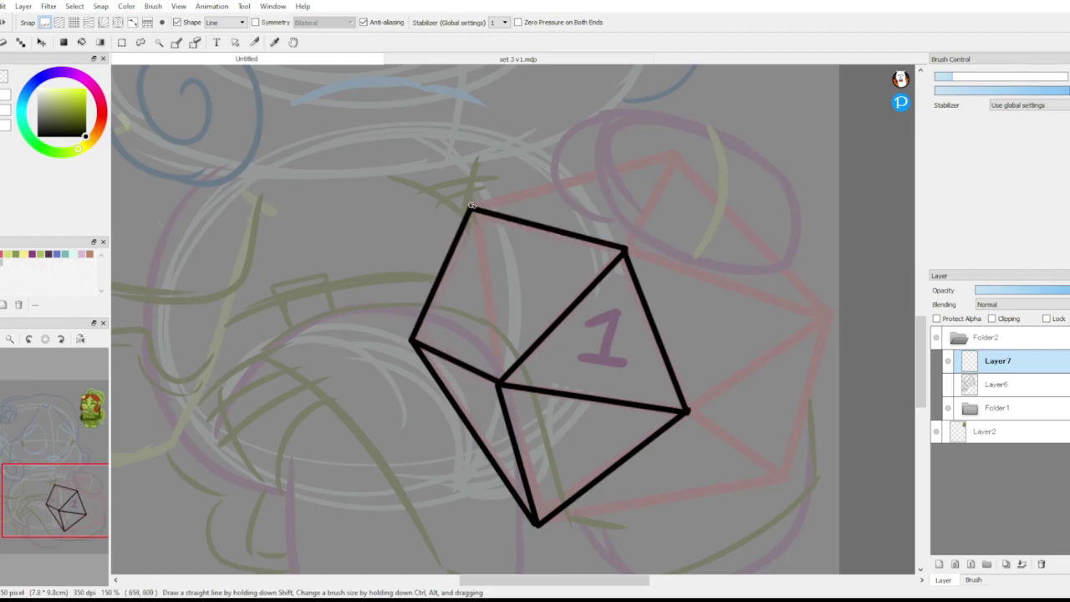
left_click_drag(471, 205, 676, 155)
left_click_drag(623, 251, 626, 250)
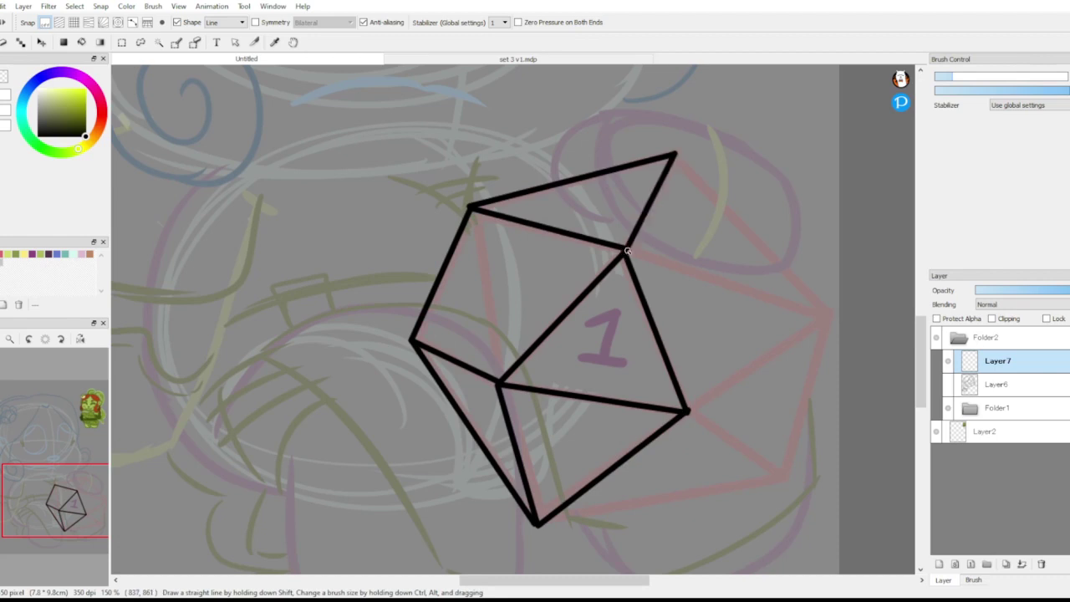
left_click_drag(497, 385, 470, 207)
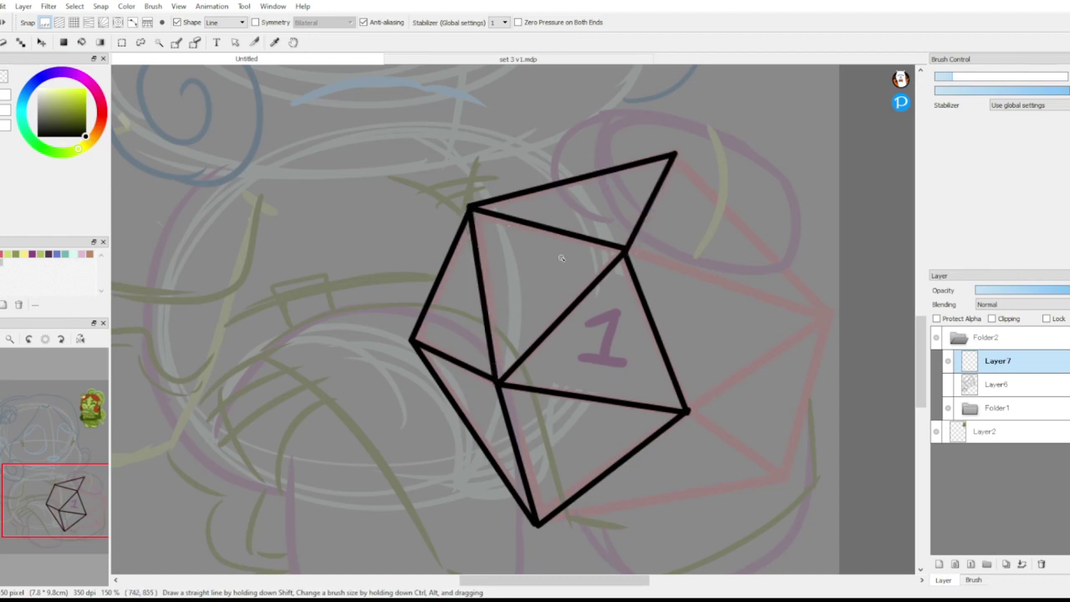
Ink the straight edges of the die's right and lower-right facets, closing its outer outline.
left_click_drag(677, 156, 830, 315)
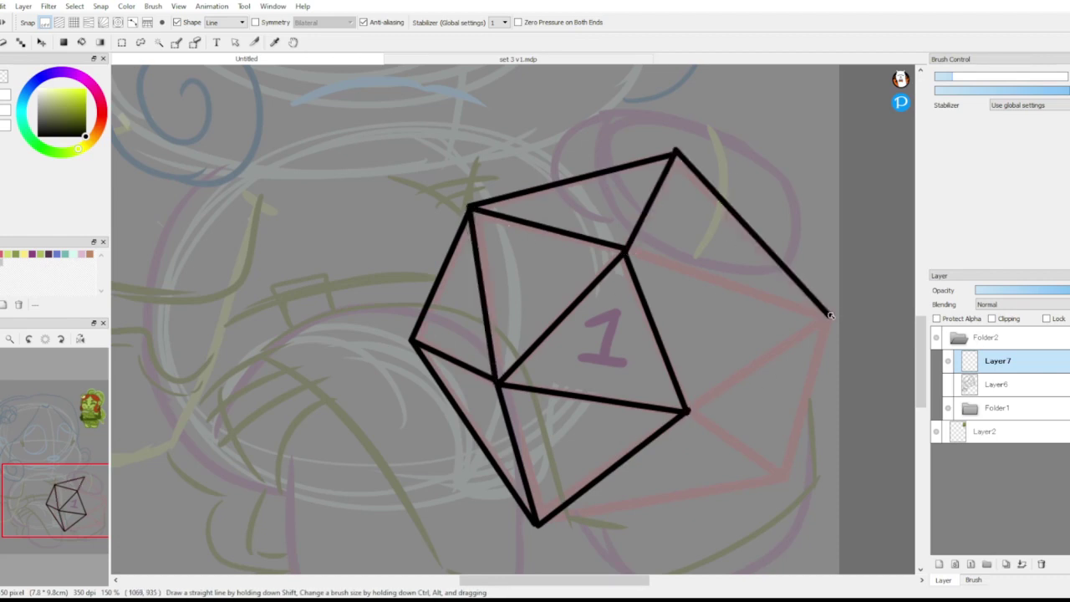
left_click_drag(706, 405, 686, 411)
left_click_drag(626, 250, 779, 478)
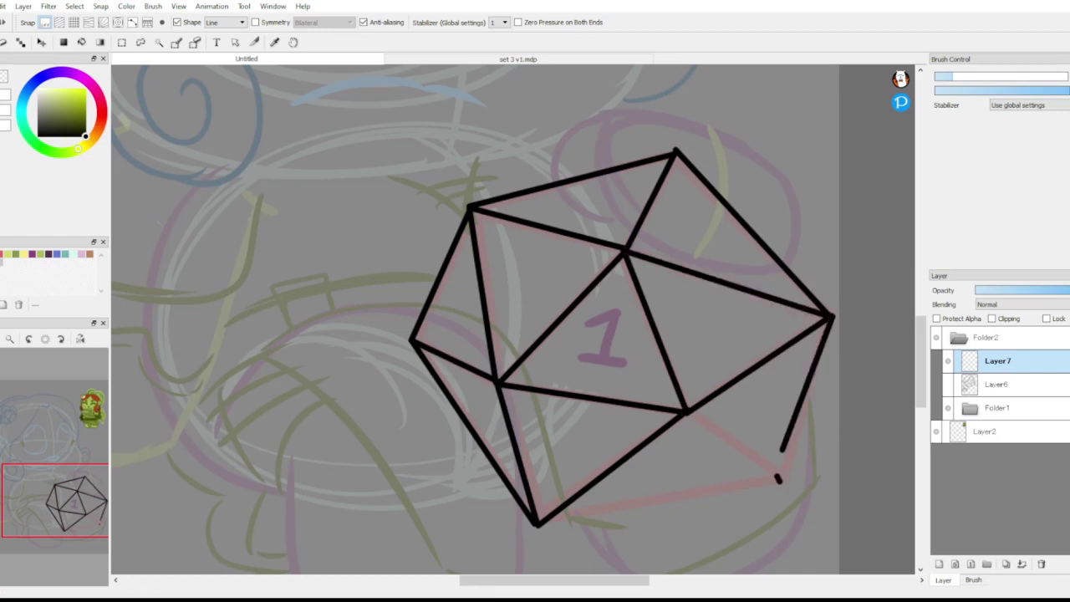
key("ctrl+z")
left_click_drag(831, 317, 539, 525)
left_click_drag(754, 470, 782, 485)
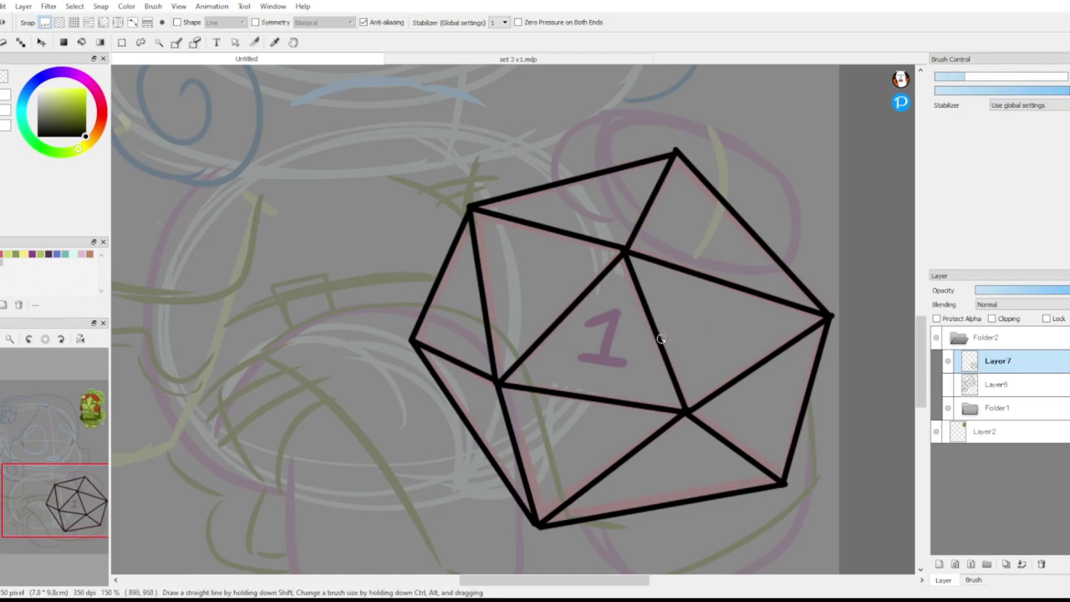
Ink the numeral 1 freehand on the die's central face and erase the line ends protruding at the corners.
mouse_move(582, 358)
left_mouse_down()
mouse_move(608, 357)
mouse_move(613, 312)
mouse_move(586, 327)
mouse_move(620, 308)
left_mouse_up()
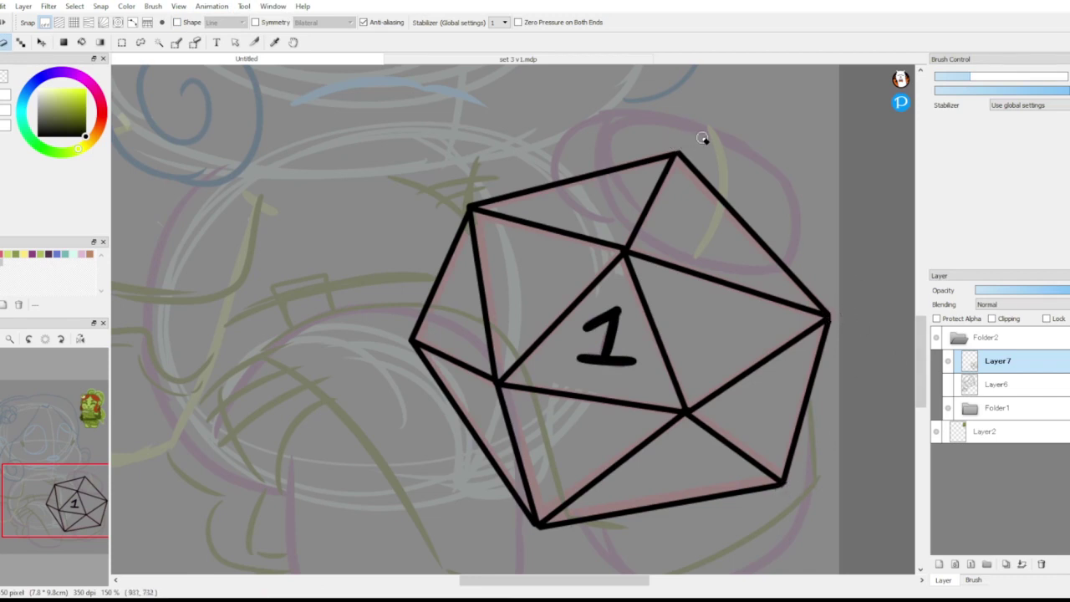
left_click_drag(60, 505, 74, 481)
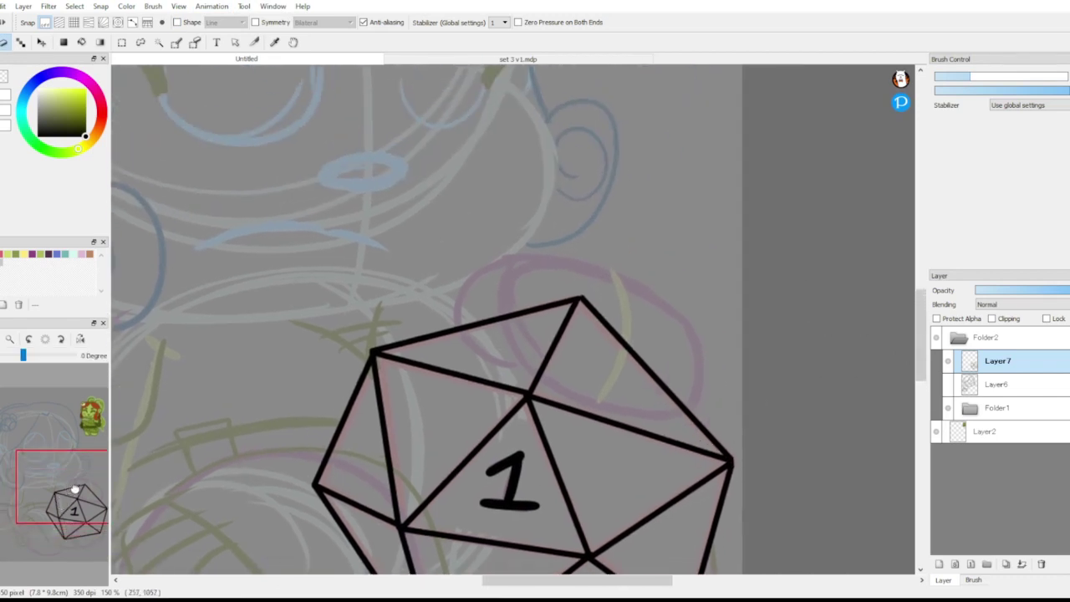
On a new layer with the die linework hidden, ink the hand's rounded lower finger curves and the short crease between the fingers.
left_click(939, 564)
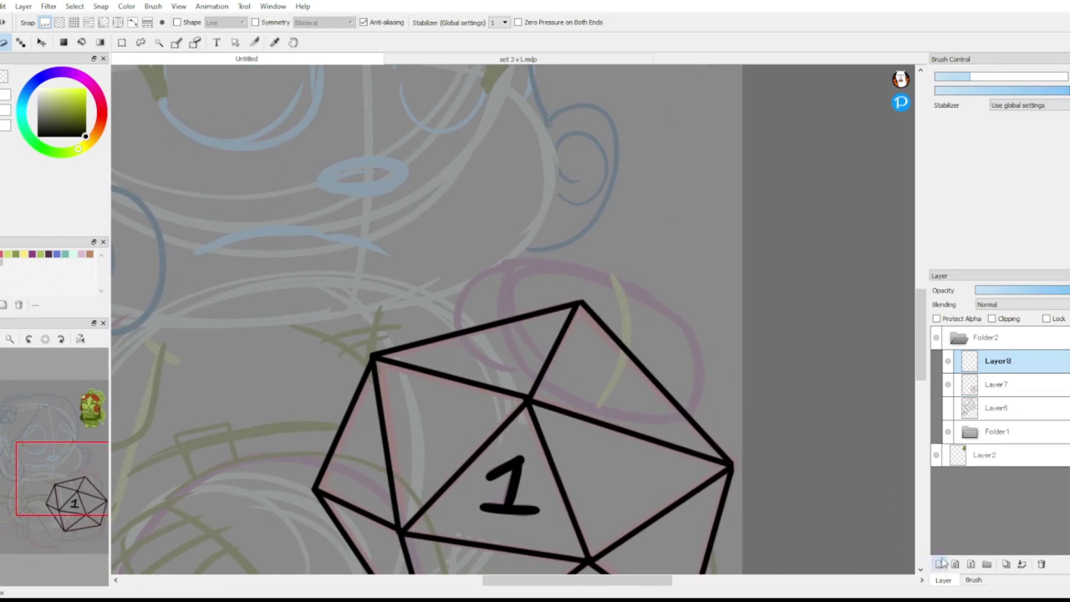
left_click(0, 42)
left_click(0, 339)
left_click(947, 387)
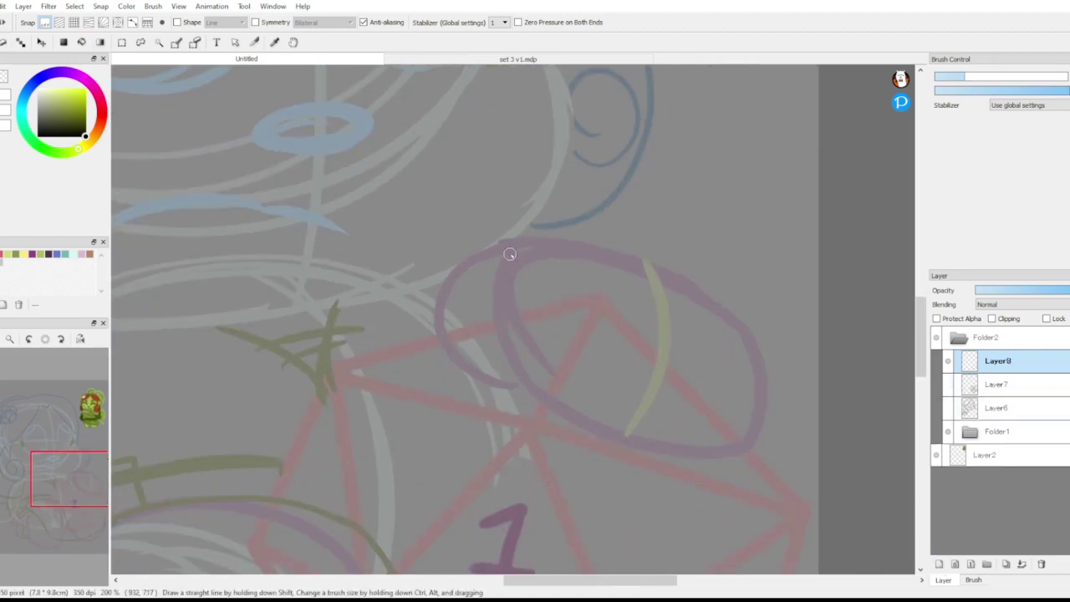
mouse_move(513, 240)
left_mouse_down()
mouse_move(441, 357)
mouse_move(541, 380)
left_mouse_up()
mouse_move(501, 293)
left_mouse_down()
mouse_move(510, 361)
mouse_move(623, 407)
left_mouse_up()
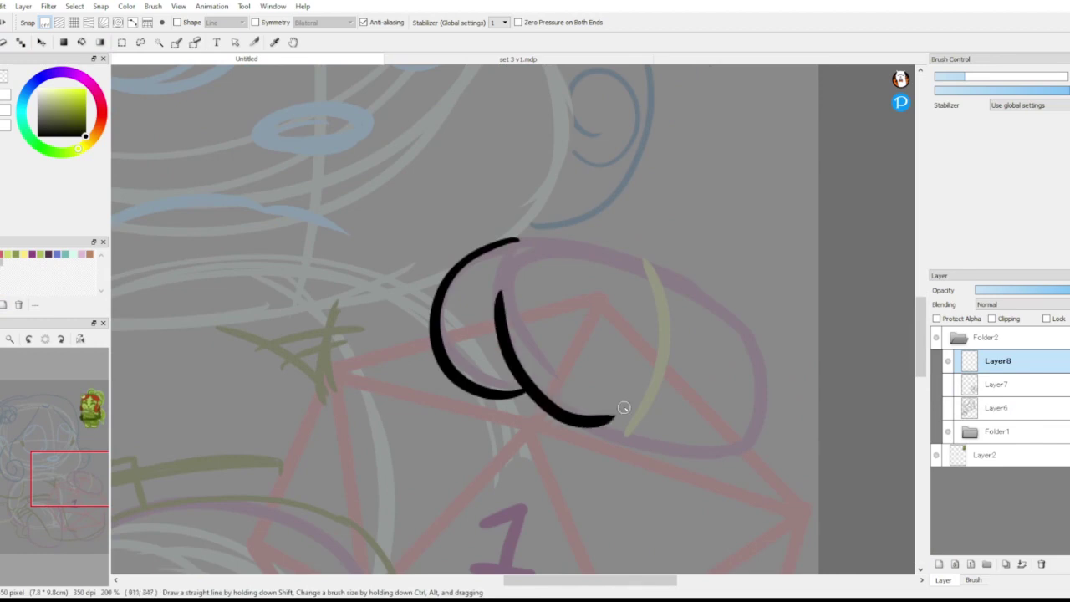
key("ctrl+z")
left_click_drag(498, 313, 641, 430)
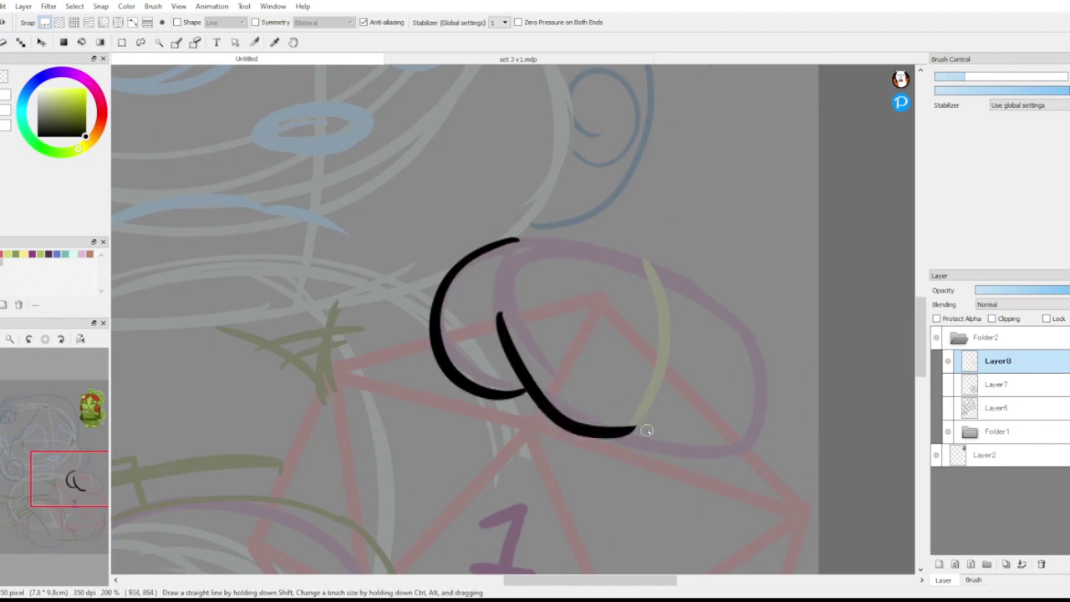
key("ctrl+z")
mouse_move(504, 334)
left_mouse_down()
mouse_move(649, 395)
mouse_move(636, 431)
mouse_move(760, 386)
left_mouse_up()
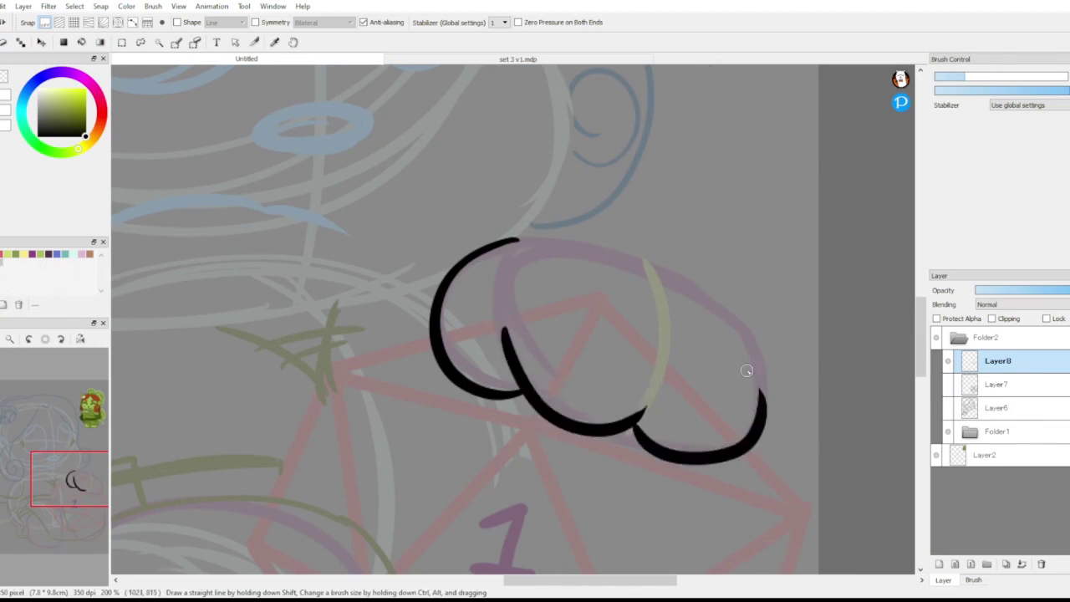
left_click_drag(652, 393, 664, 356)
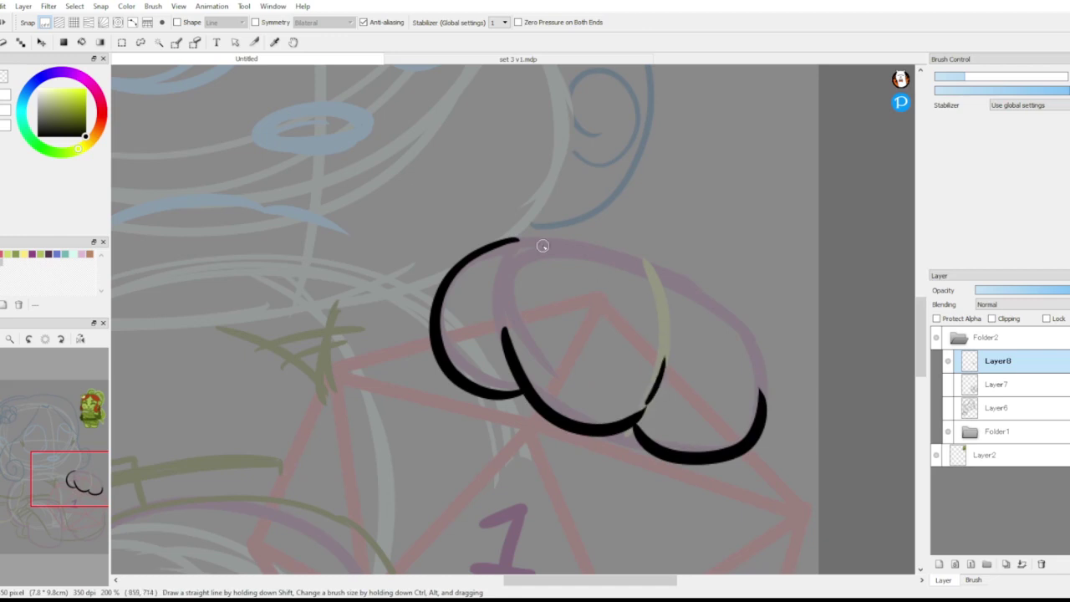
Ink the hand's long upper outline, joining the first finger's top to the outermost finger.
mouse_move(515, 241)
left_mouse_down()
mouse_move(741, 312)
mouse_move(759, 400)
mouse_move(595, 257)
left_mouse_up()
key("ctrl+z")
key("ctrl+z")
left_click_drag(517, 240, 782, 344)
key("ctrl+z")
mouse_move(762, 409)
left_mouse_down()
mouse_move(618, 247)
mouse_move(511, 243)
left_mouse_up()
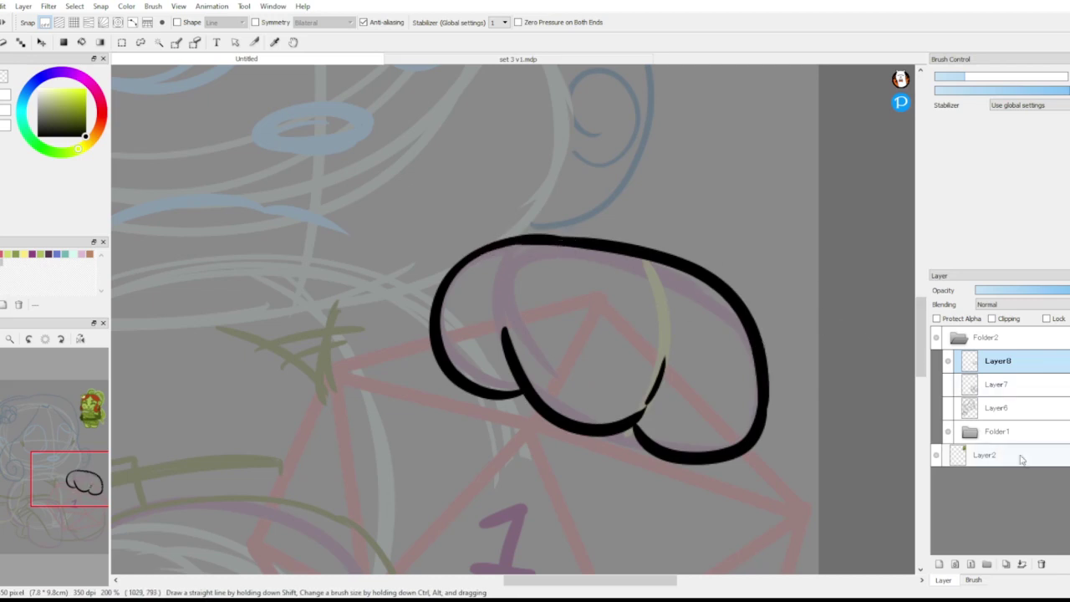
Erase the die lines that cross the hand on Layer7, and merge the hand layer down into it.
left_click(956, 384)
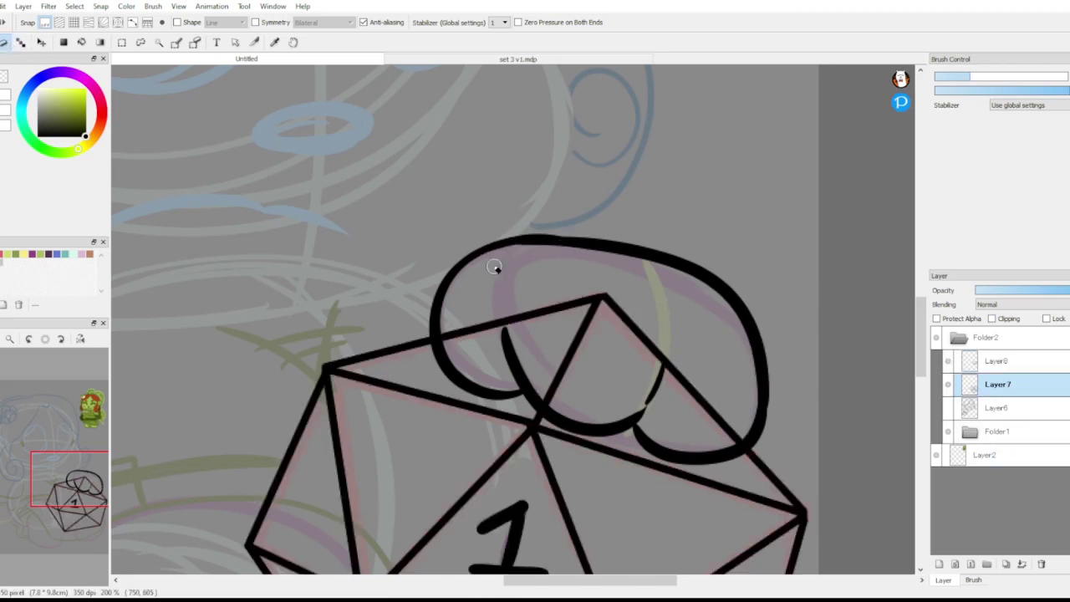
mouse_move(447, 336)
left_mouse_down()
mouse_move(607, 294)
mouse_move(572, 356)
mouse_move(579, 387)
left_mouse_up()
mouse_move(623, 313)
left_mouse_down()
mouse_move(640, 320)
mouse_move(708, 418)
mouse_move(741, 416)
left_mouse_up()
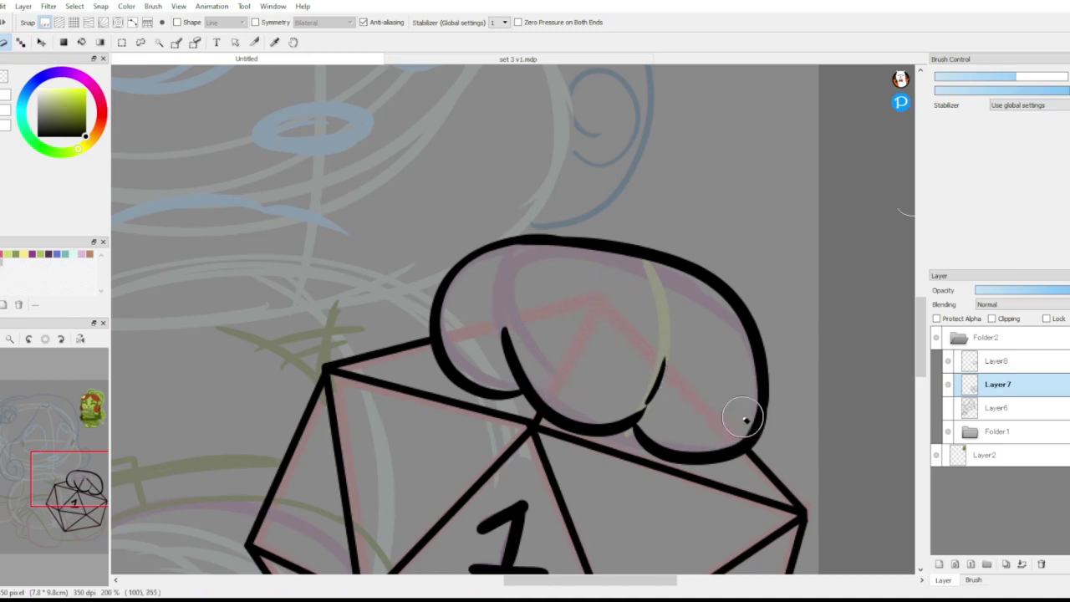
left_click(1008, 366)
left_click(1022, 564)
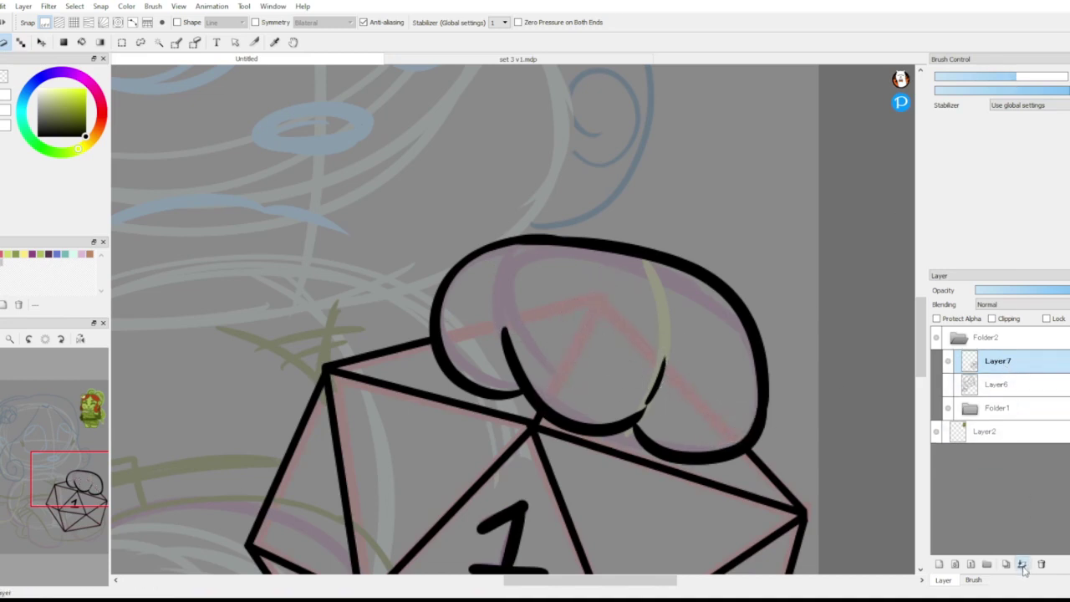
Show Layer6 and, on a new layer above it, ink the small laced neckline between the chin and the die's upper-left corner.
left_click(947, 385)
left_click(997, 383)
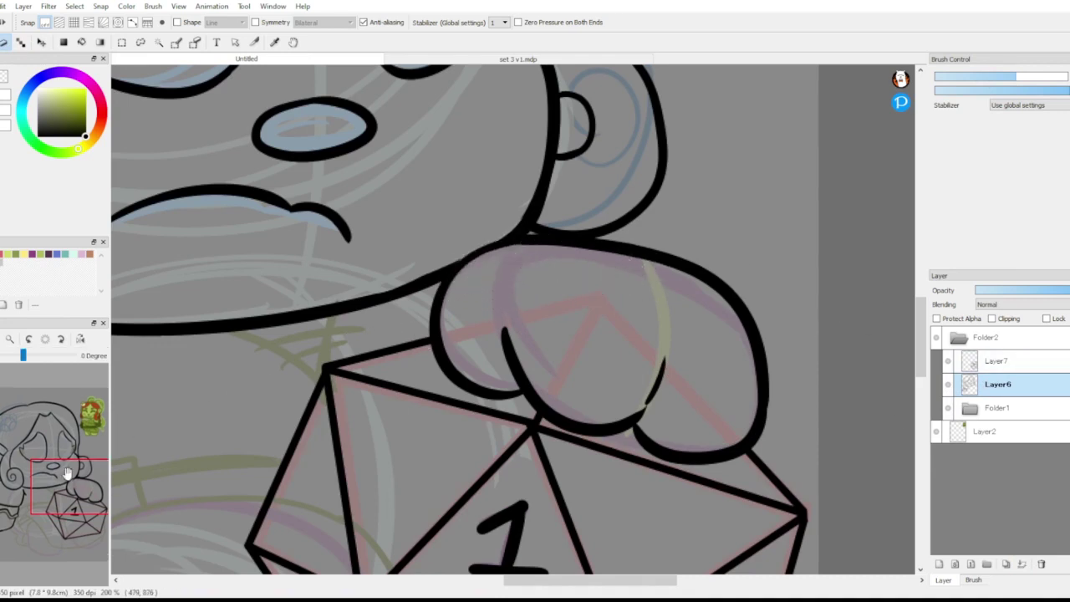
left_click_drag(68, 473, 49, 493)
left_click(939, 564)
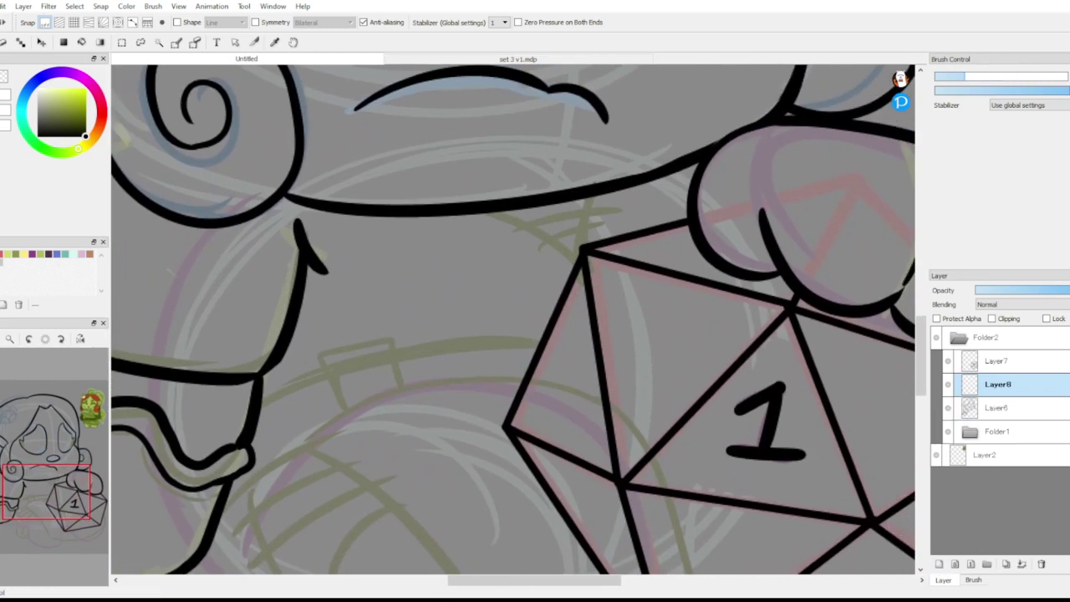
left_click_drag(499, 209, 563, 276)
key("ctrl+z")
mouse_move(499, 209)
left_mouse_down()
mouse_move(574, 270)
mouse_move(593, 246)
mouse_move(597, 191)
left_mouse_up()
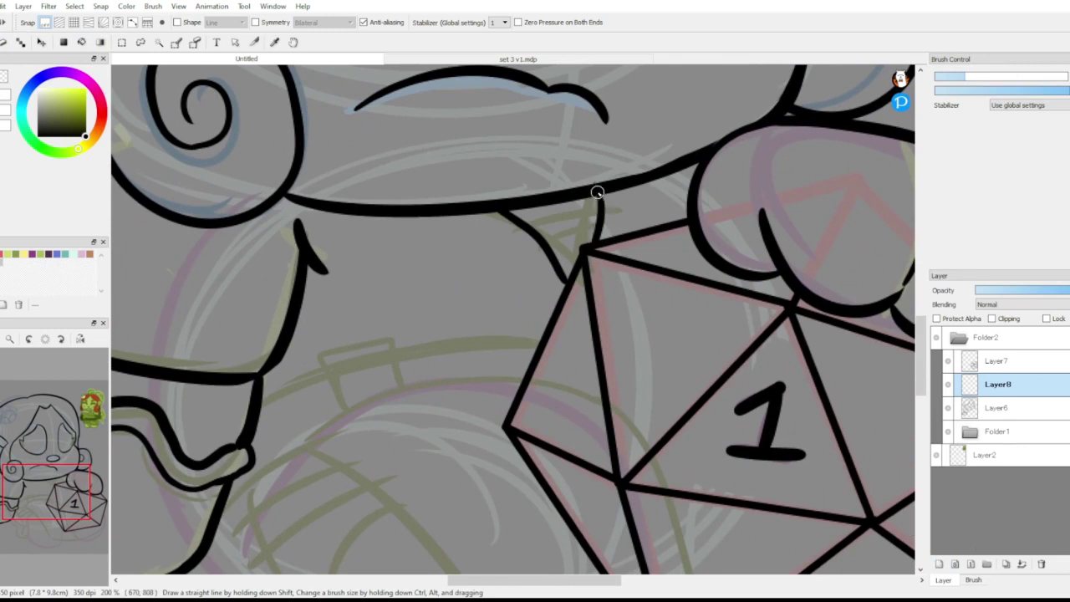
left_click_drag(536, 254, 612, 224)
left_click_drag(517, 229, 613, 204)
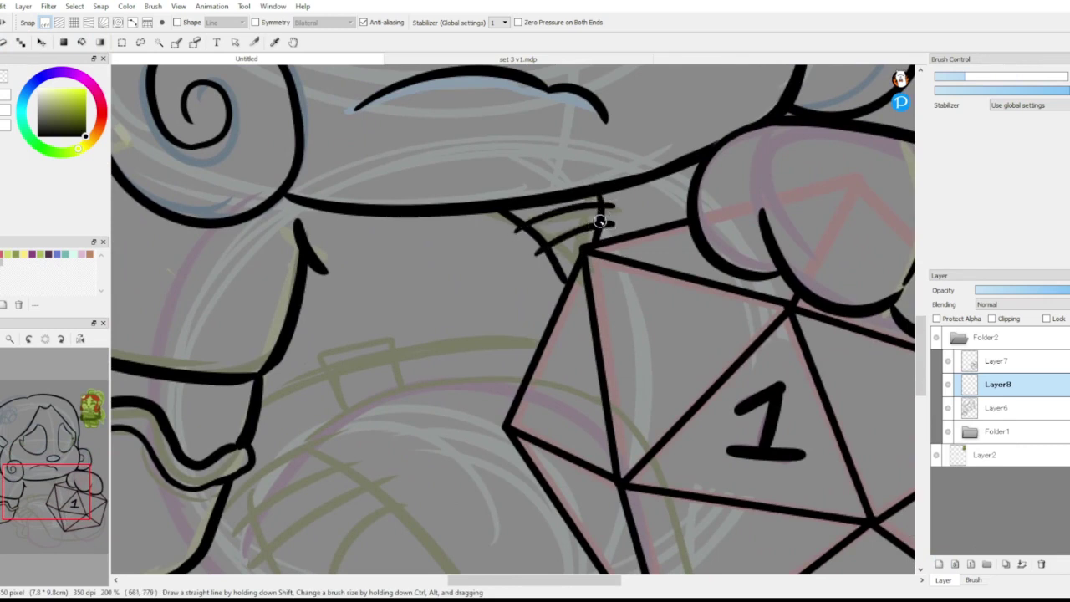
Add a new layer above Layer7, hide the die linework on Layer7, and make the new layer active.
left_click_drag(60, 499, 48, 523)
left_click(1008, 362)
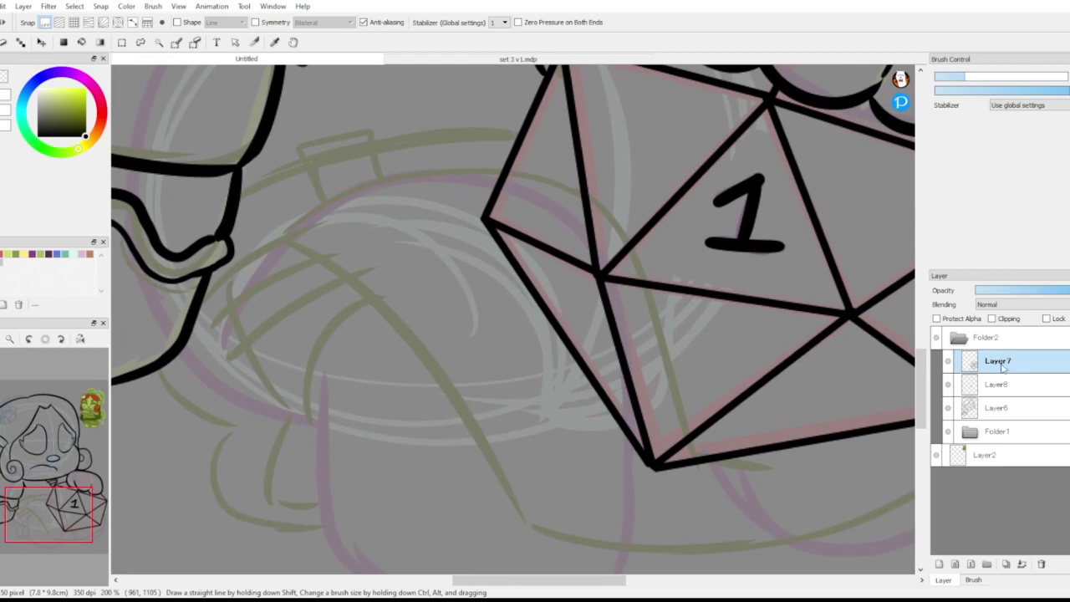
left_click(939, 565)
left_click(998, 388)
left_click(948, 384)
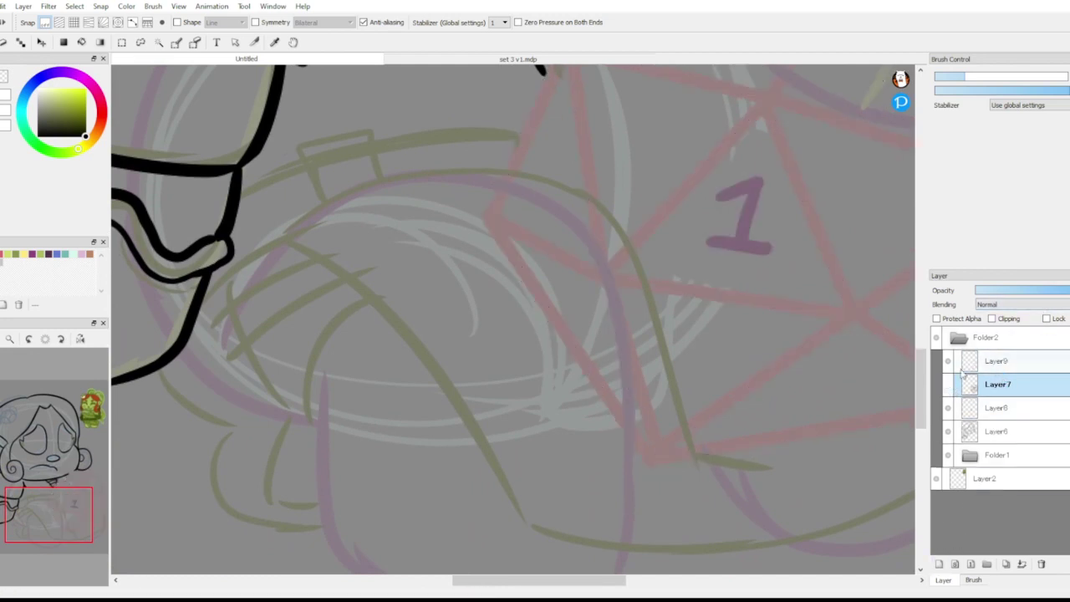
left_click(993, 338)
left_click(996, 361)
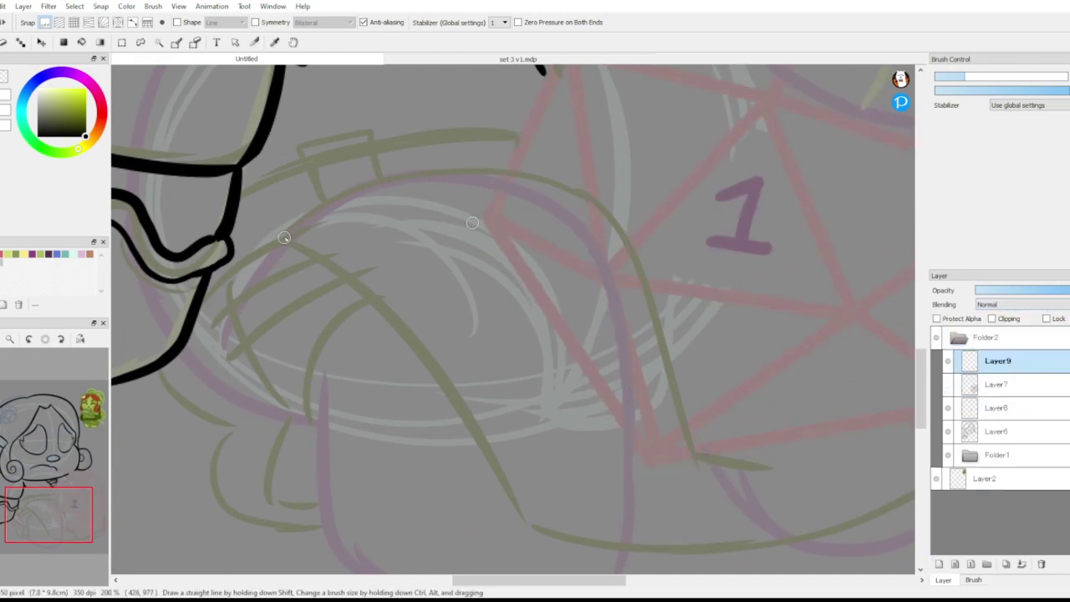
Ink the skirt panel's long upper curve from below the belt buckle down to the die's bottom corner.
left_click_drag(282, 237, 658, 298)
key("ctrl+z")
mouse_move(286, 238)
left_mouse_down()
mouse_move(326, 214)
mouse_move(694, 459)
left_mouse_up()
key("ctrl+z")
left_click_drag(280, 232, 657, 299)
key("ctrl+z")
mouse_move(312, 202)
left_mouse_down()
mouse_move(442, 171)
mouse_move(727, 456)
mouse_move(688, 435)
mouse_move(683, 415)
mouse_move(702, 461)
mouse_move(796, 449)
left_mouse_up()
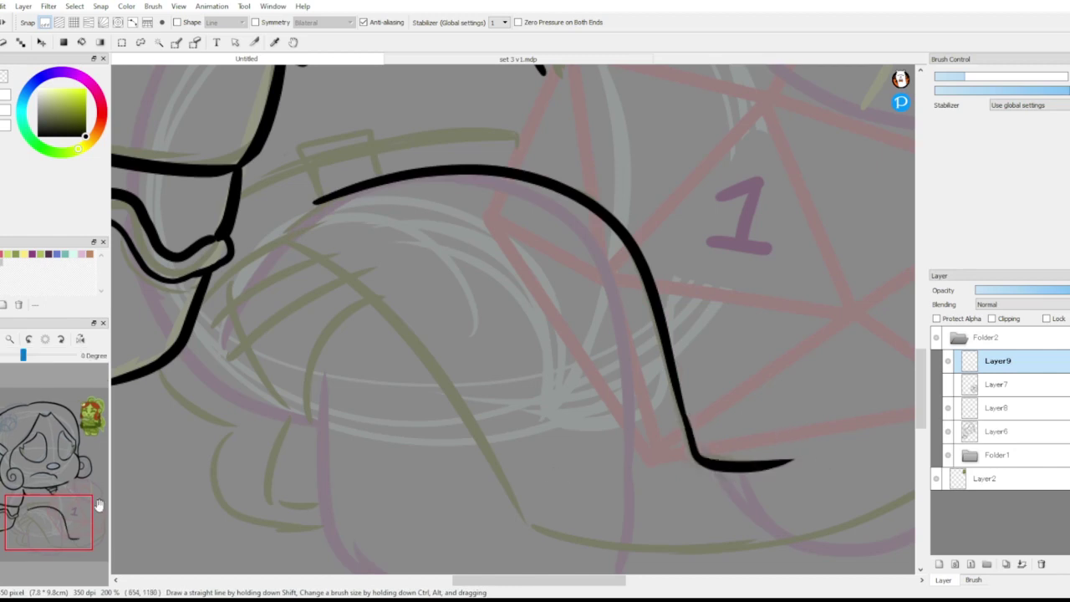
Ink the skirt panel's lower-left curved edge, sweeping down roughly parallel to its upper curve.
mouse_move(53, 515)
left_mouse_down()
mouse_move(72, 511)
mouse_move(57, 517)
left_mouse_up()
left_click_drag(204, 230, 404, 511)
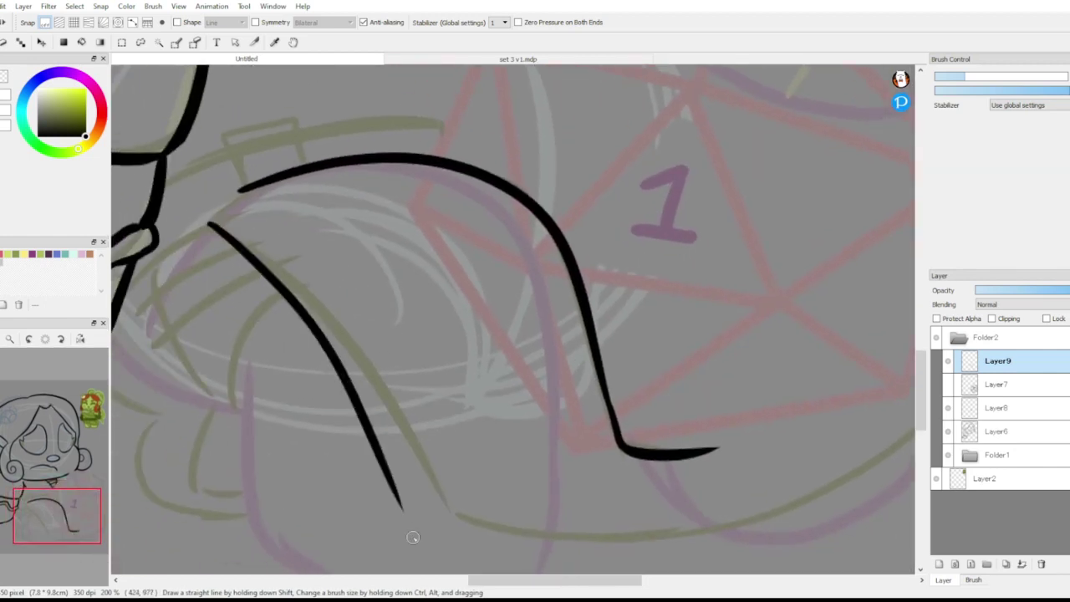
key("ctrl+z")
mouse_move(206, 226)
left_mouse_down()
mouse_move(291, 272)
mouse_move(462, 504)
left_mouse_up()
key("ctrl+z")
left_click_drag(203, 238, 443, 534)
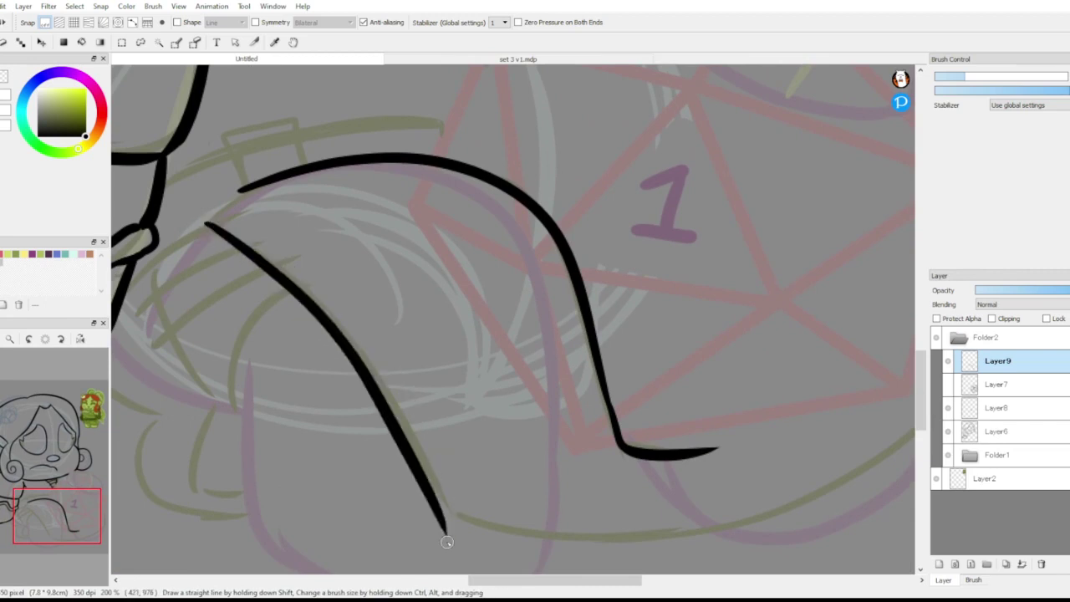
Ink the skirt's sweeping bottom hem below the die and curve it up to the die's right side.
left_click_drag(86, 513, 96, 515)
left_click_drag(346, 500, 833, 406)
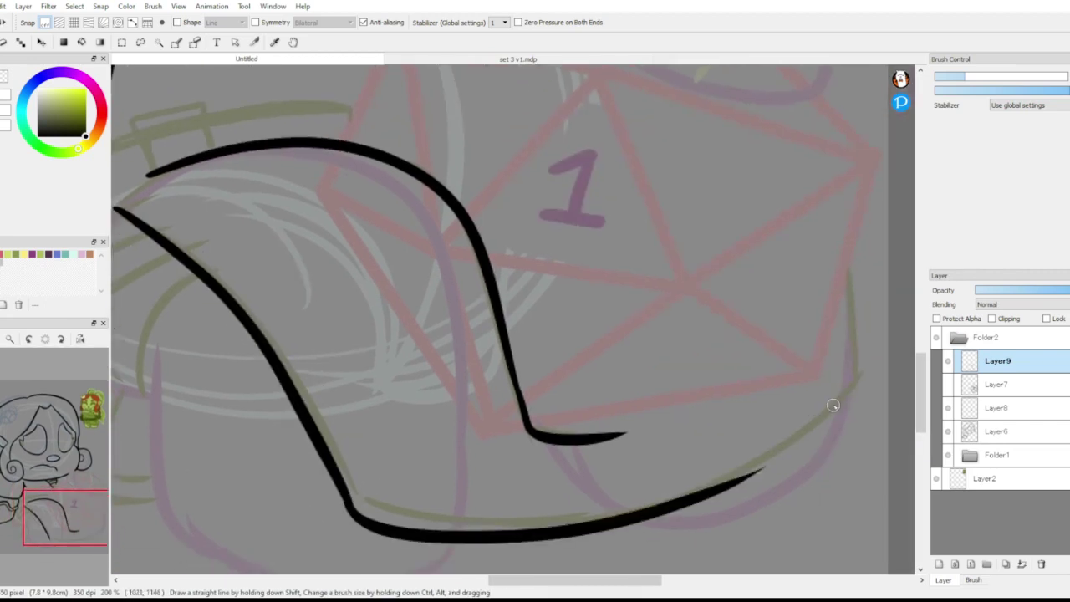
left_click_drag(847, 271, 613, 519)
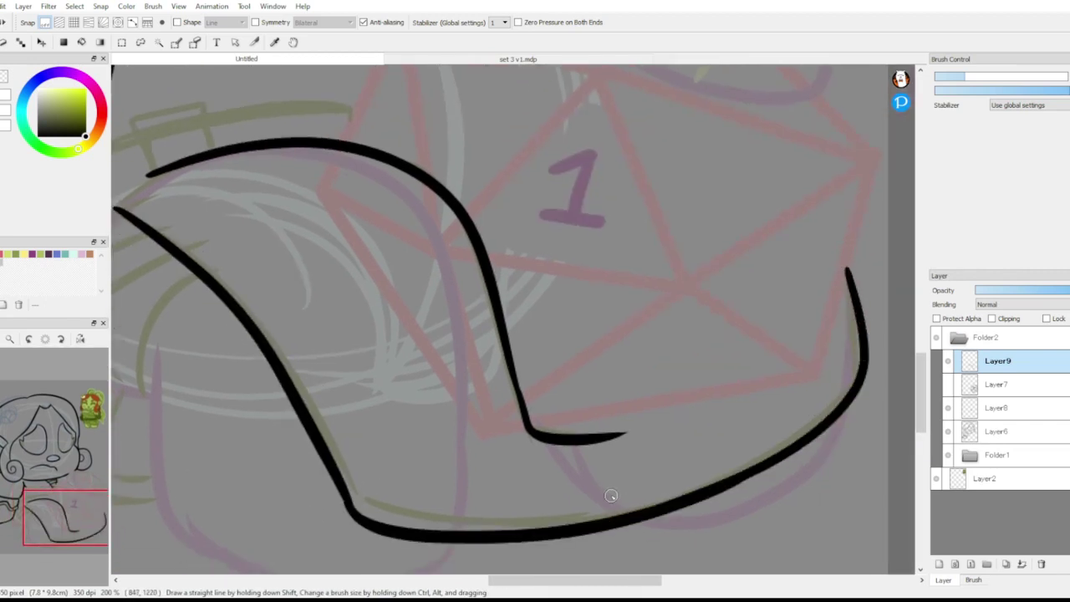
Show Layer7 again and erase the die lines covered by the skirt panel.
left_click(948, 385)
left_click(977, 386)
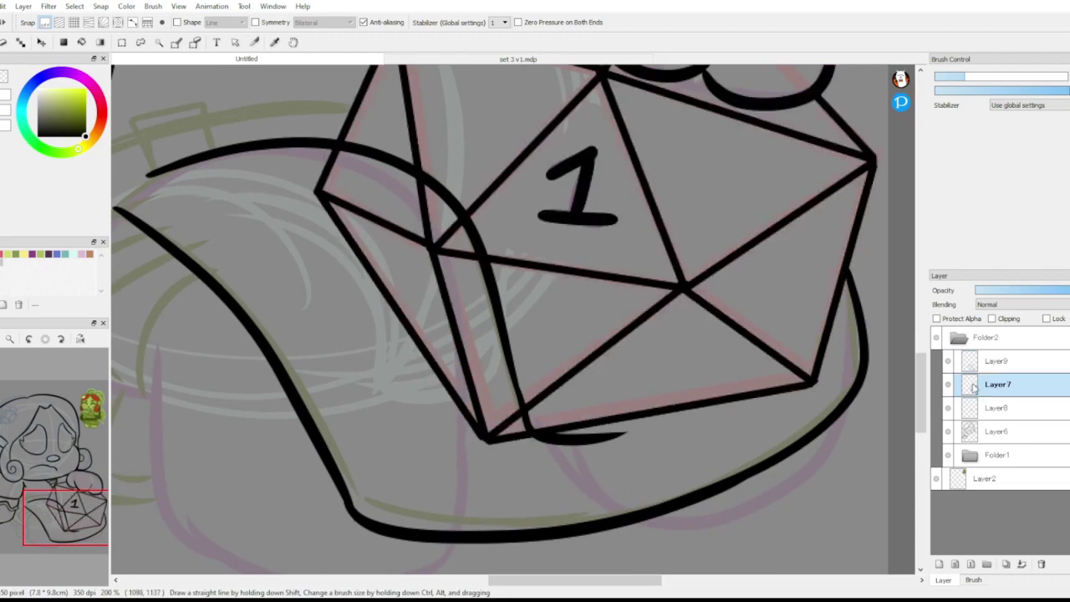
key("e")
mouse_move(312, 196)
left_mouse_down()
mouse_move(340, 162)
mouse_move(430, 203)
mouse_move(475, 370)
mouse_move(520, 447)
mouse_move(275, 179)
mouse_move(434, 280)
mouse_move(414, 238)
left_mouse_up()
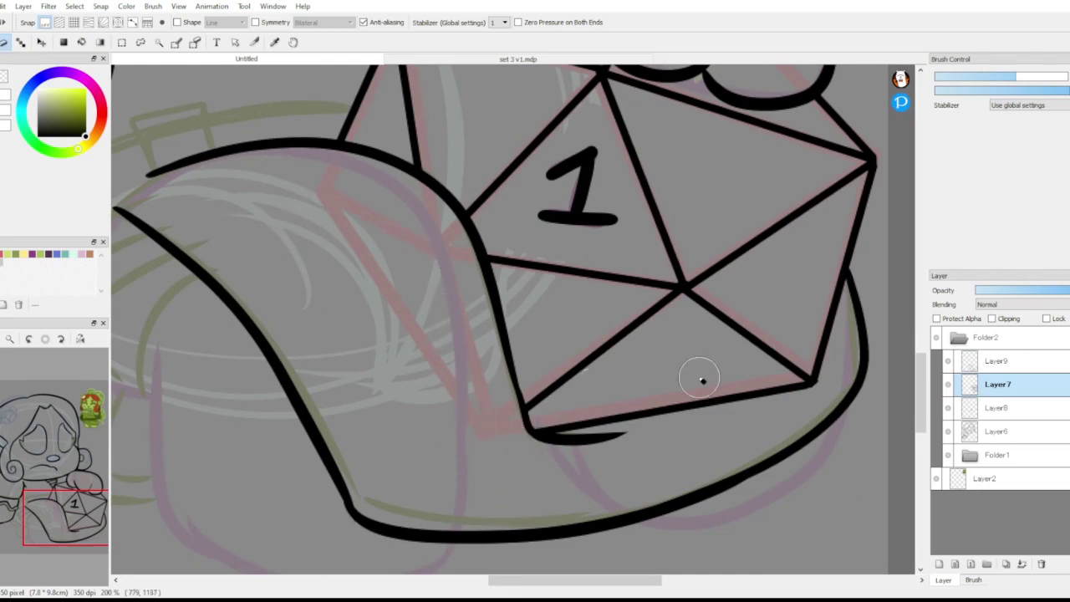
On Layer9, ink the belt buckle and the belt's upper edge on both sides, from the sleeve to the die.
left_click(949, 358)
left_click(1, 43)
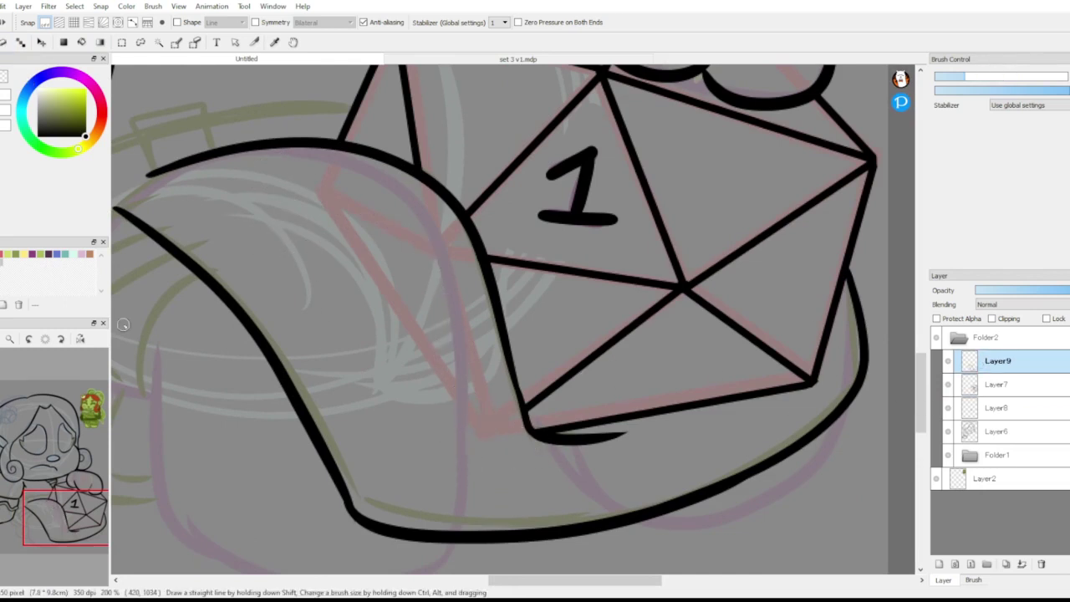
left_click_drag(60, 512, 48, 499)
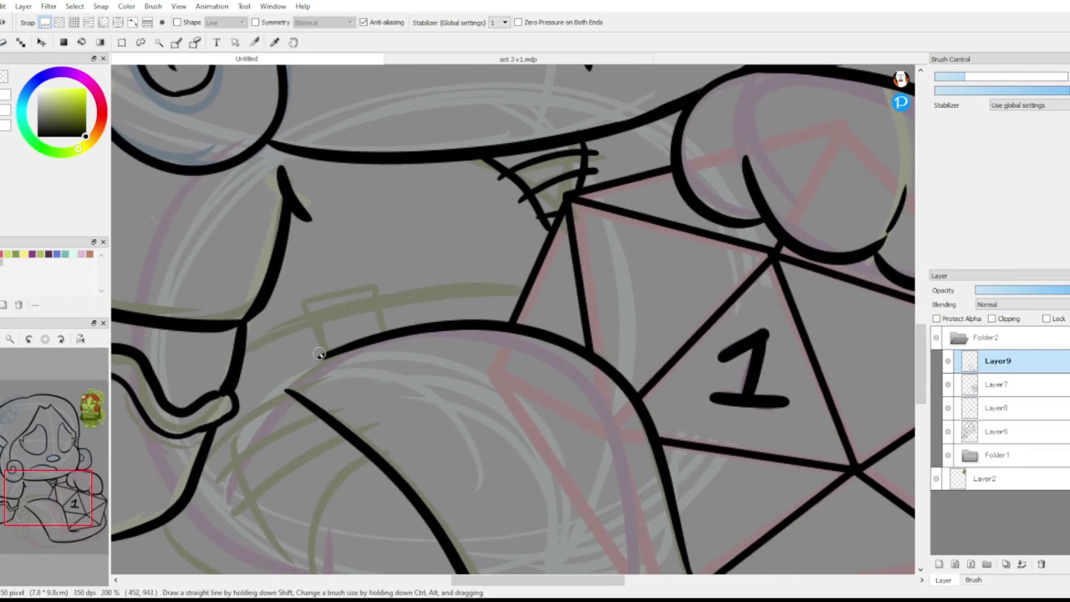
mouse_move(319, 354)
left_mouse_down()
mouse_move(301, 296)
mouse_move(387, 336)
left_mouse_up()
left_click_drag(376, 297, 544, 274)
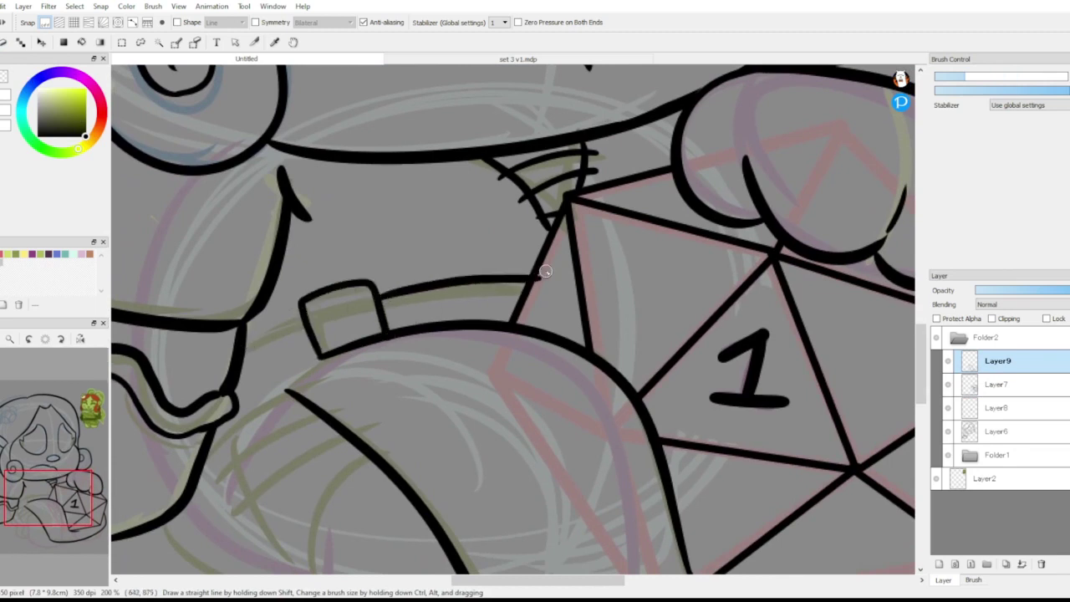
key("ctrl+z")
left_click_drag(377, 294, 562, 284)
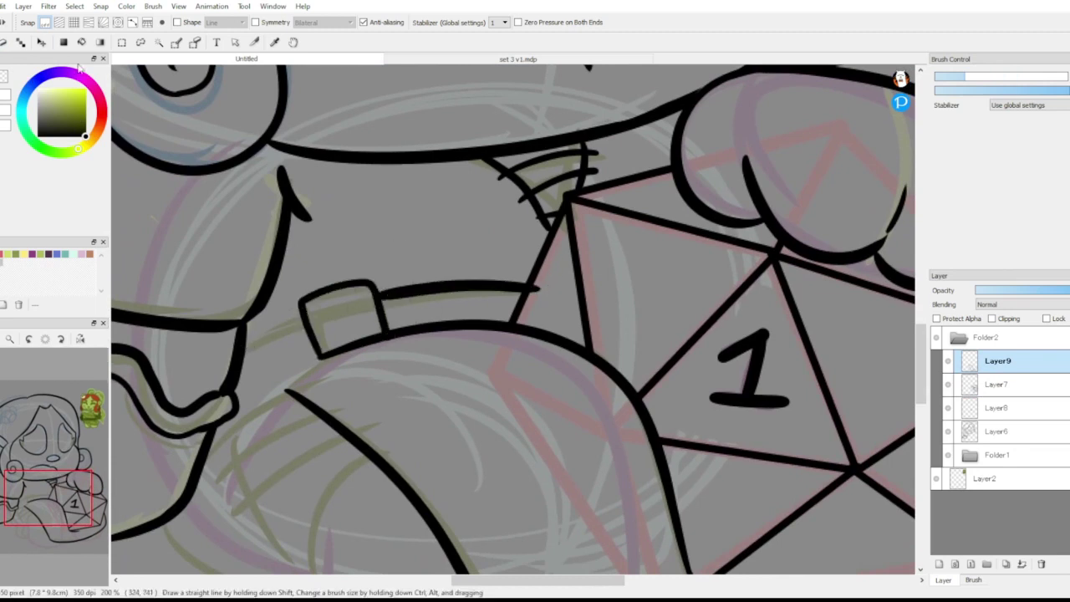
key("ctrl+z")
left_click_drag(376, 296, 525, 286)
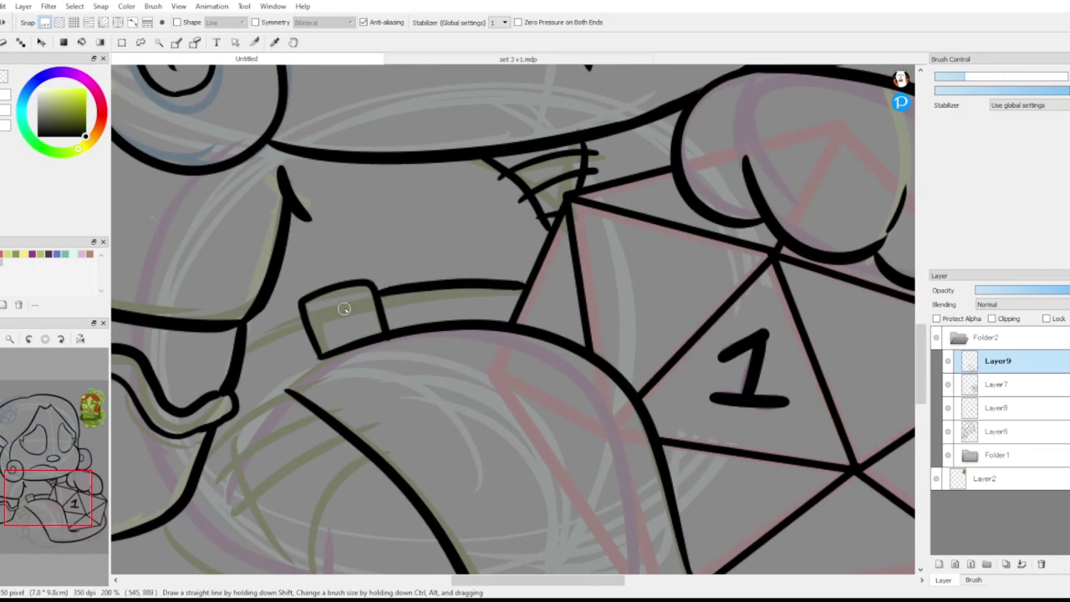
left_click_drag(238, 351, 306, 318)
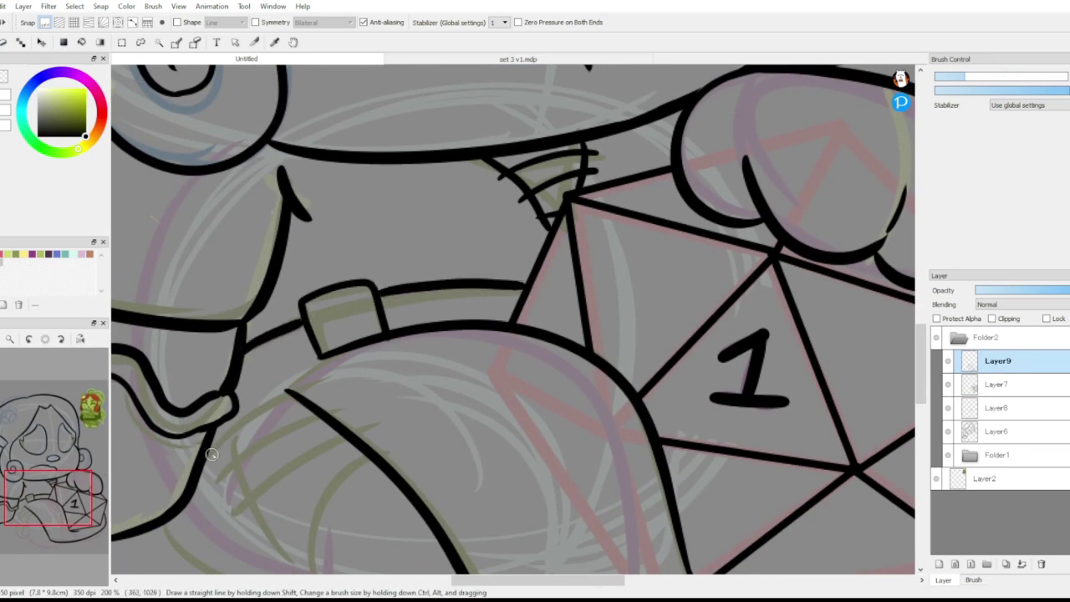
Ink the skirt panel's upper-left edge, the curved edge beneath it, and the vertical line dropping from that curve.
left_click_drag(212, 454, 295, 389)
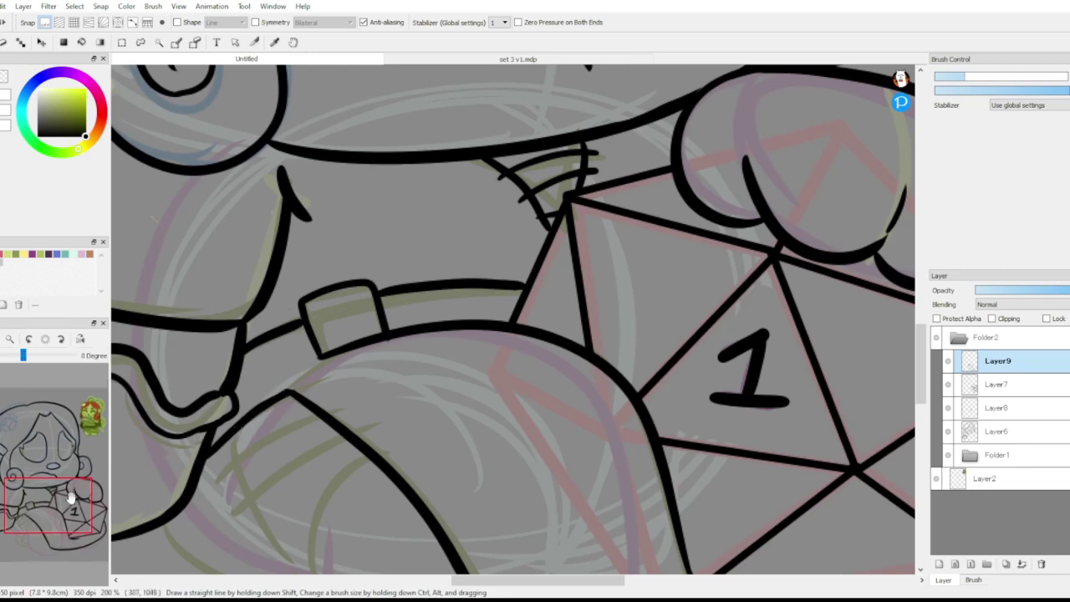
left_click_drag(67, 500, 40, 521)
mouse_move(308, 227)
left_mouse_down()
mouse_move(335, 310)
mouse_move(389, 361)
left_mouse_up()
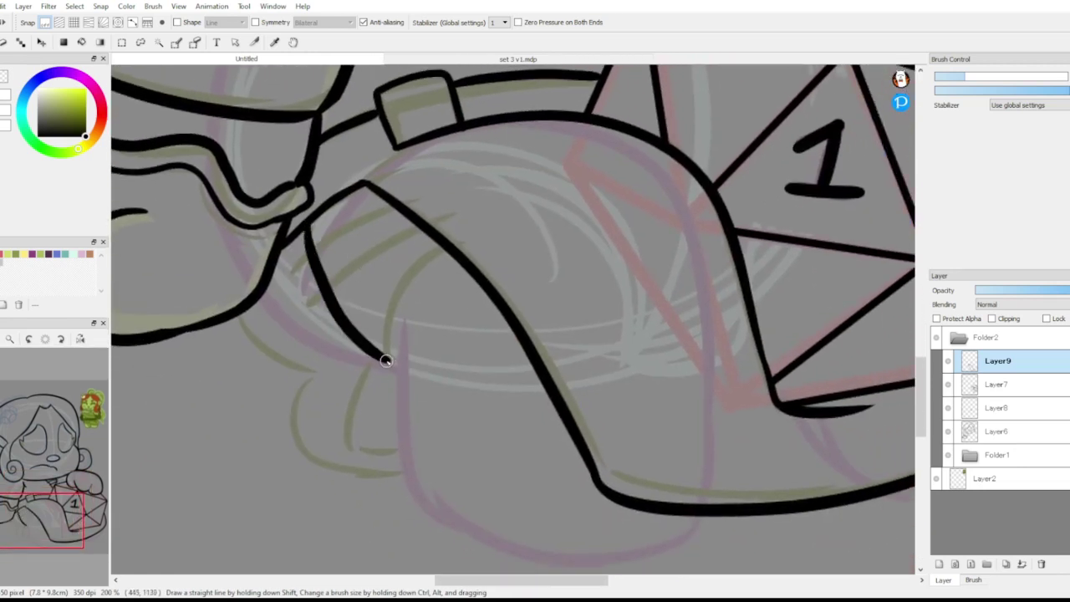
left_click_drag(402, 334, 396, 468)
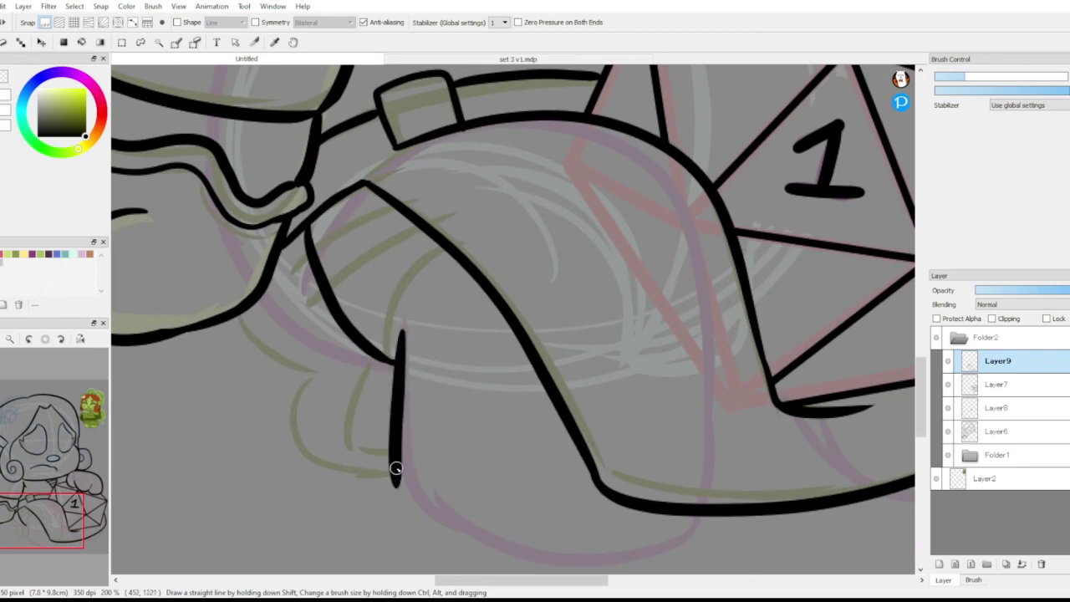
Ink the rounded folds to the left of the vertical line and the purple sketch shape's curved bottom below the skirt.
mouse_move(245, 340)
left_mouse_down()
mouse_move(302, 378)
mouse_move(330, 490)
mouse_move(398, 483)
left_mouse_up()
left_click(48, 539)
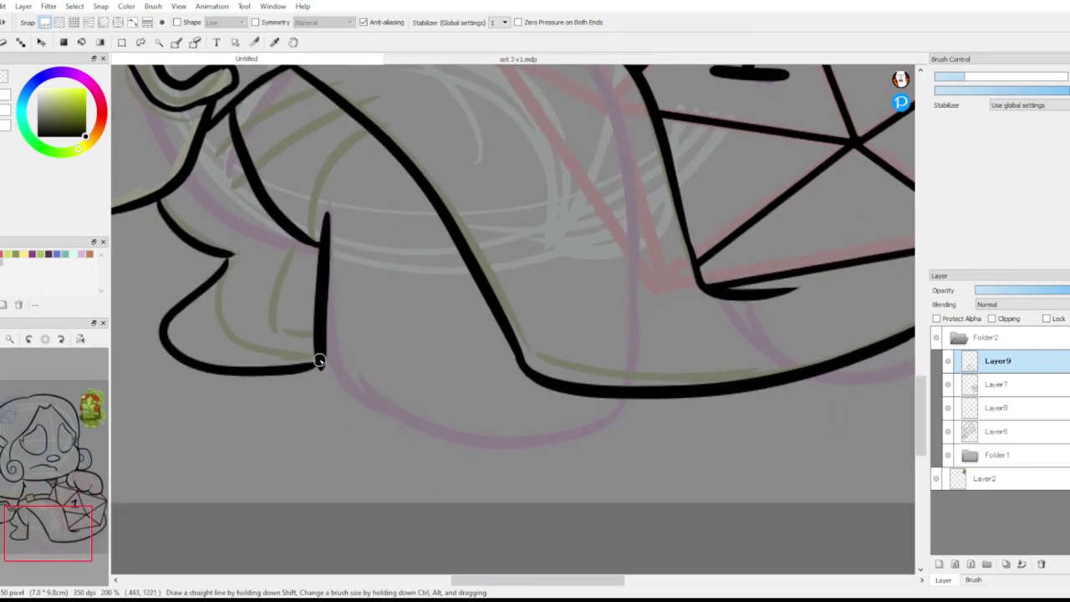
mouse_move(321, 360)
left_mouse_down()
mouse_move(423, 437)
mouse_move(628, 394)
mouse_move(598, 428)
left_mouse_up()
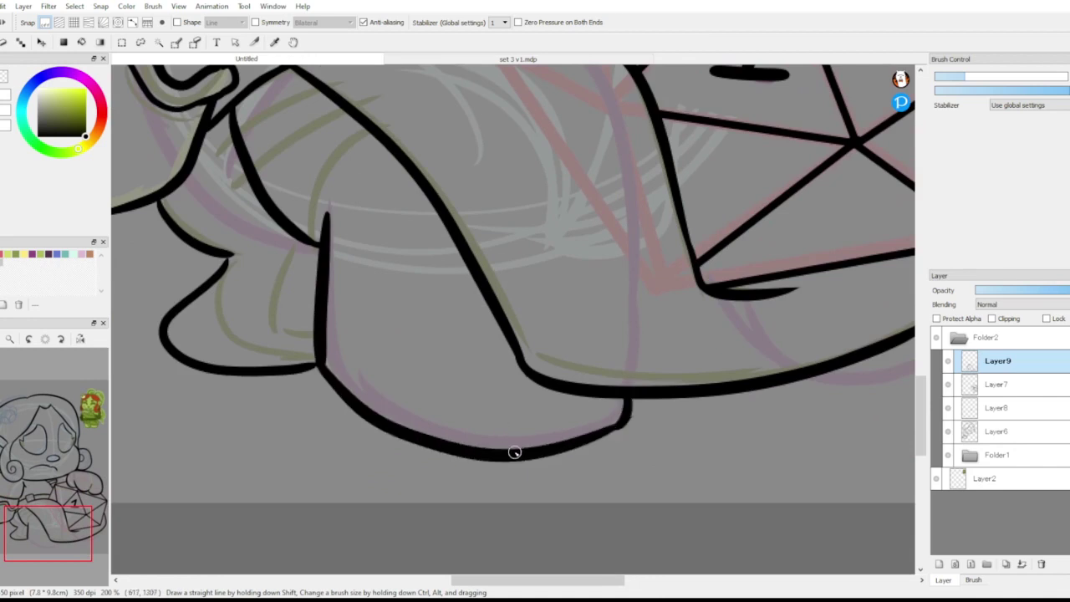
Ink a short toe line inside the large foot and the curved outline of the other foot peeking out below the skirt's lower edge.
left_click_drag(514, 452, 525, 399)
left_click(65, 523)
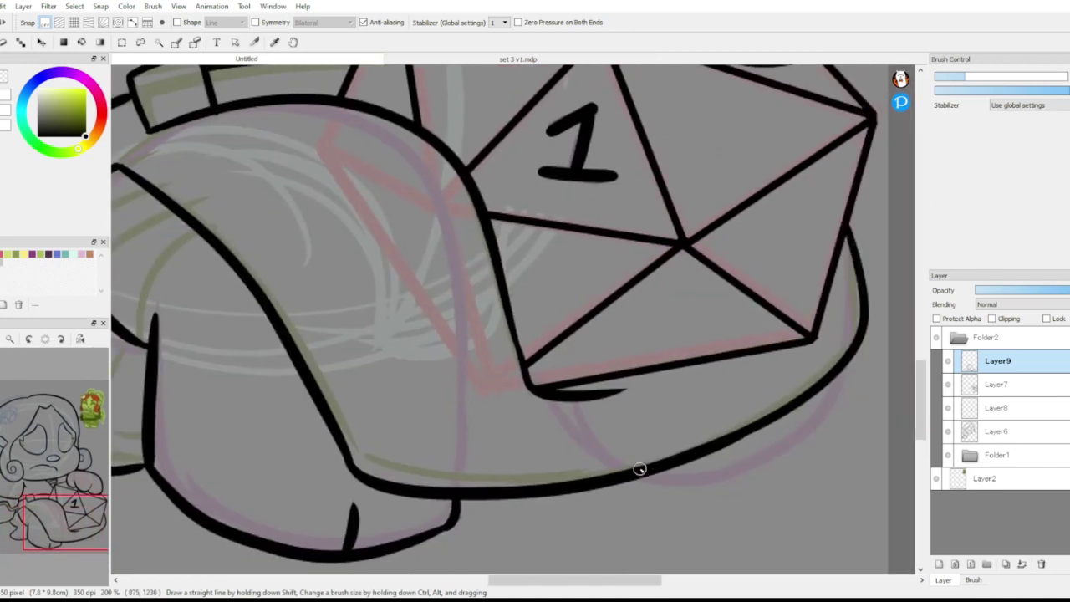
left_click_drag(639, 468, 816, 432)
mouse_move(836, 374)
left_mouse_down()
mouse_move(828, 408)
mouse_move(749, 460)
left_mouse_up()
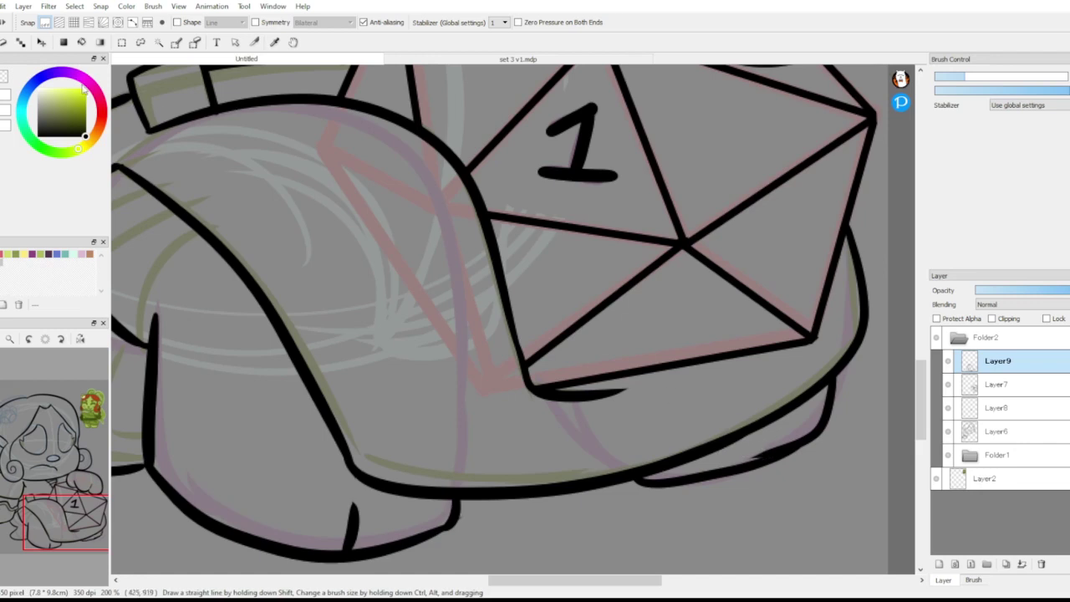
key("ctrl+z")
left_click_drag(838, 368, 742, 461)
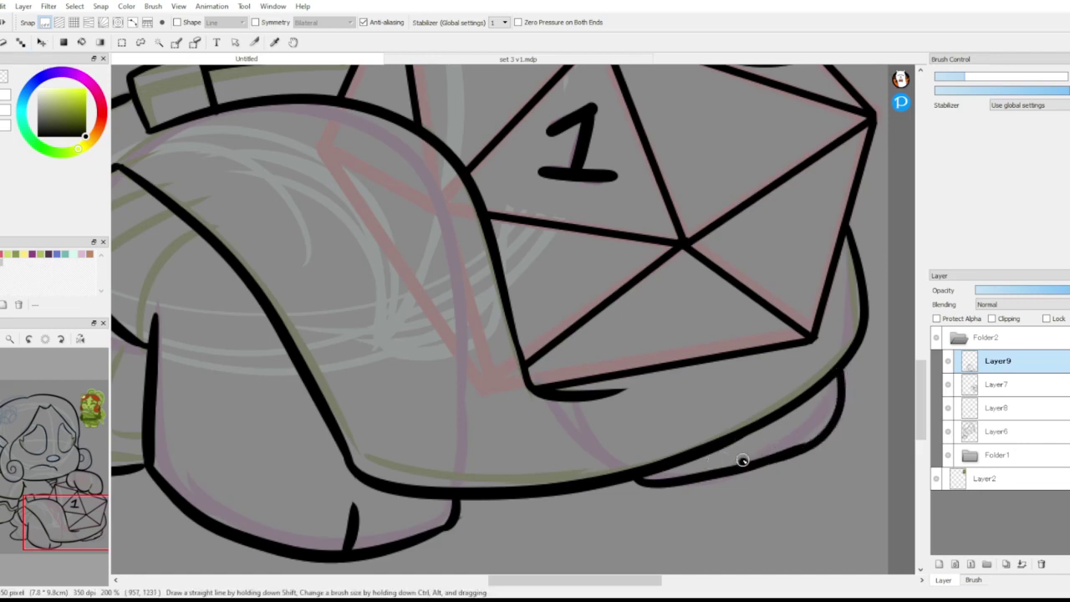
Ink the curved fold lines where the skirt gathers below the belt buckle, and the hem line across the leg beside the skirt panel.
mouse_move(67, 522)
left_mouse_down()
mouse_move(34, 532)
mouse_move(40, 512)
left_mouse_up()
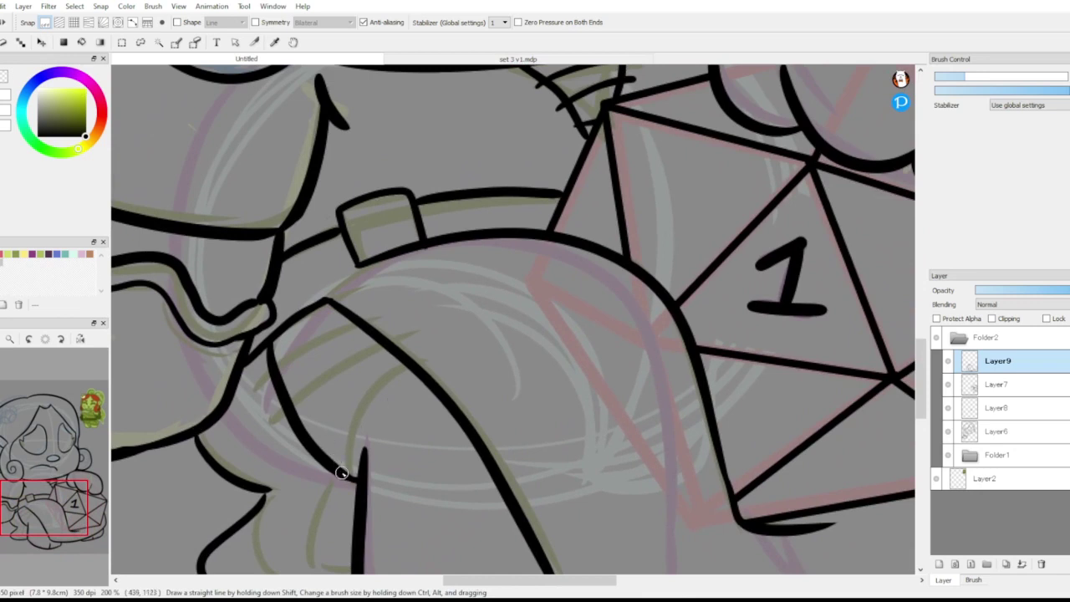
left_click_drag(334, 460, 426, 348)
left_click_drag(295, 456, 400, 323)
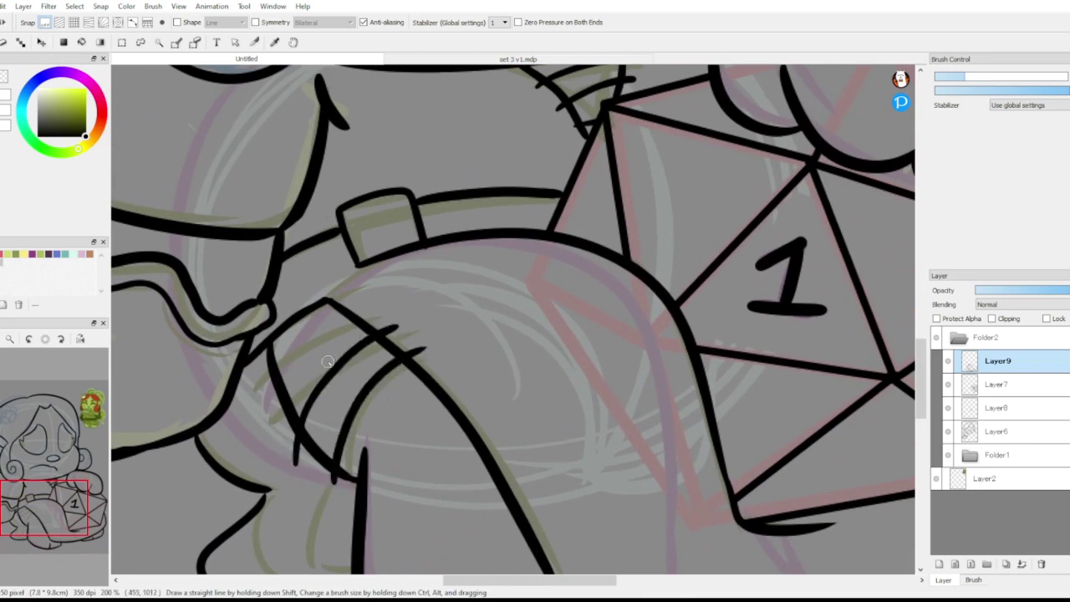
left_click_drag(266, 414, 356, 319)
mouse_move(256, 383)
left_mouse_down()
mouse_move(369, 296)
mouse_move(387, 254)
left_mouse_up()
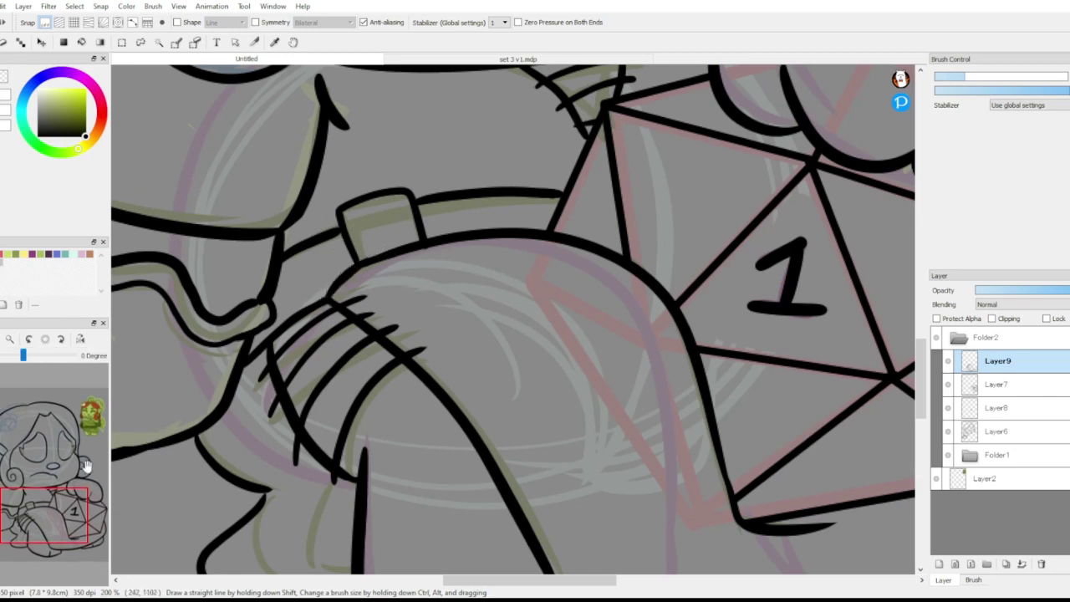
left_click_drag(42, 535, 44, 542)
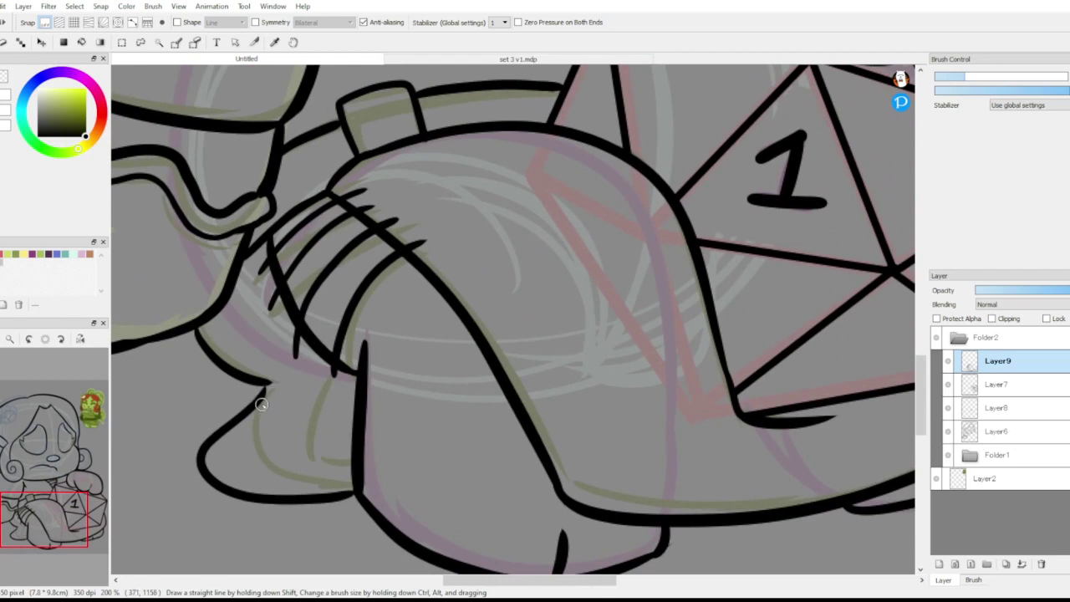
left_click_drag(363, 412, 528, 418)
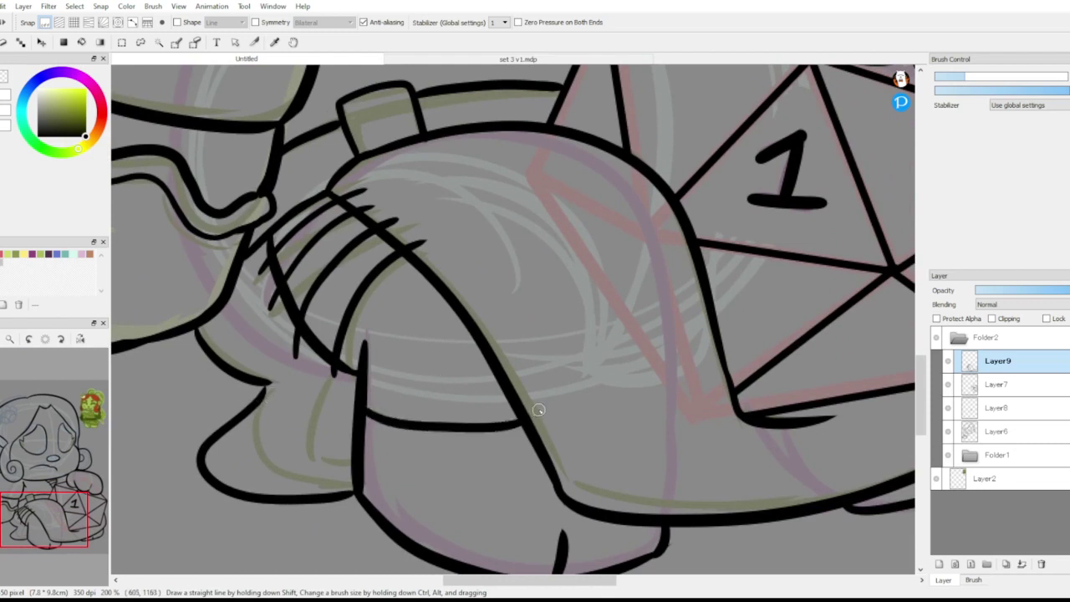
Add a new layer for inking the flower sketch in the hair.
left_click_drag(50, 510, 25, 419)
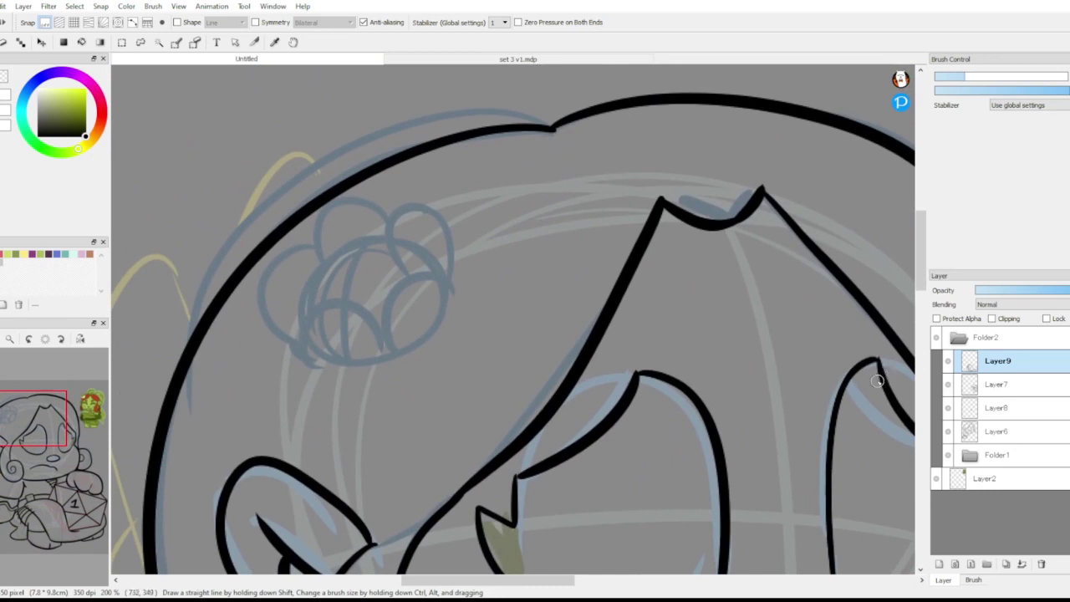
left_click(938, 563)
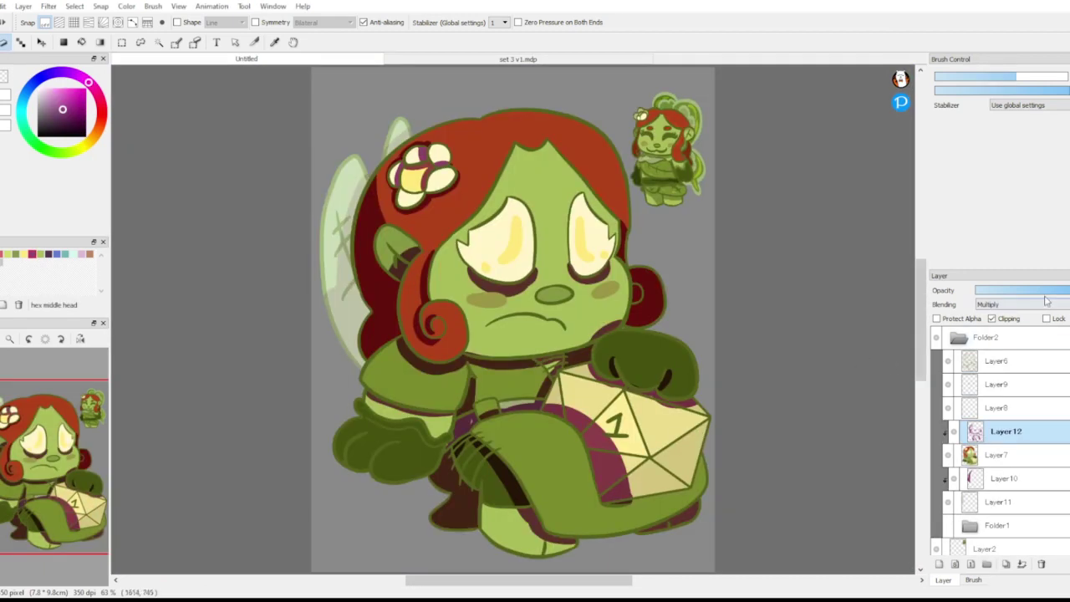
Lower the opacity of the Multiply shading layer, Layer12, so the shadows are faint.
left_click_drag(1045, 299, 987, 292)
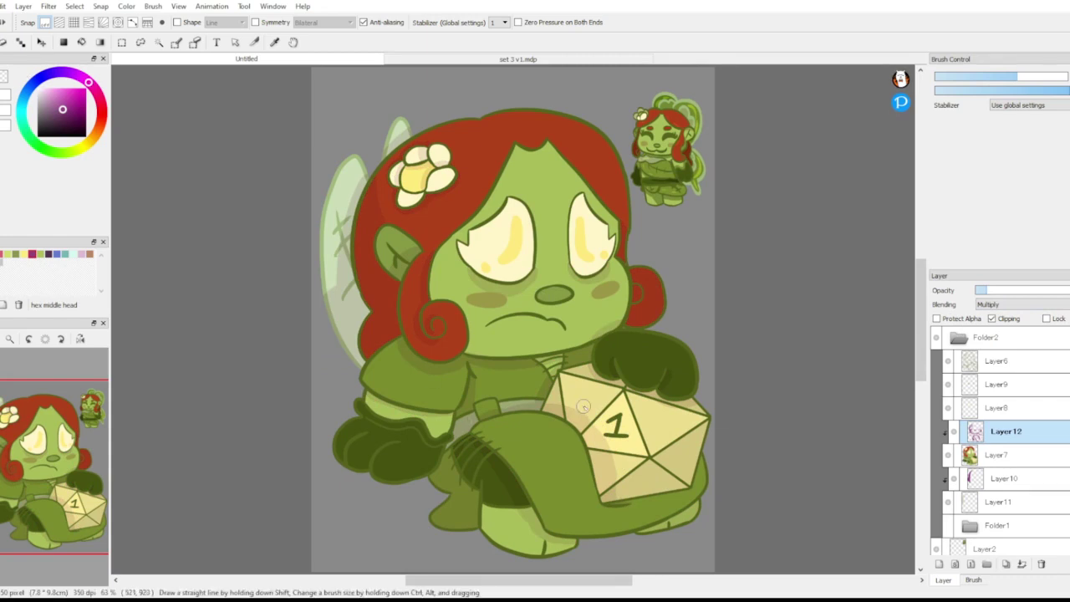
Add a new layer above Layer10, hide Layer7, Layer11 and Layer2, and make the new layer active.
left_click(1000, 479)
left_click(939, 565)
left_click(948, 456)
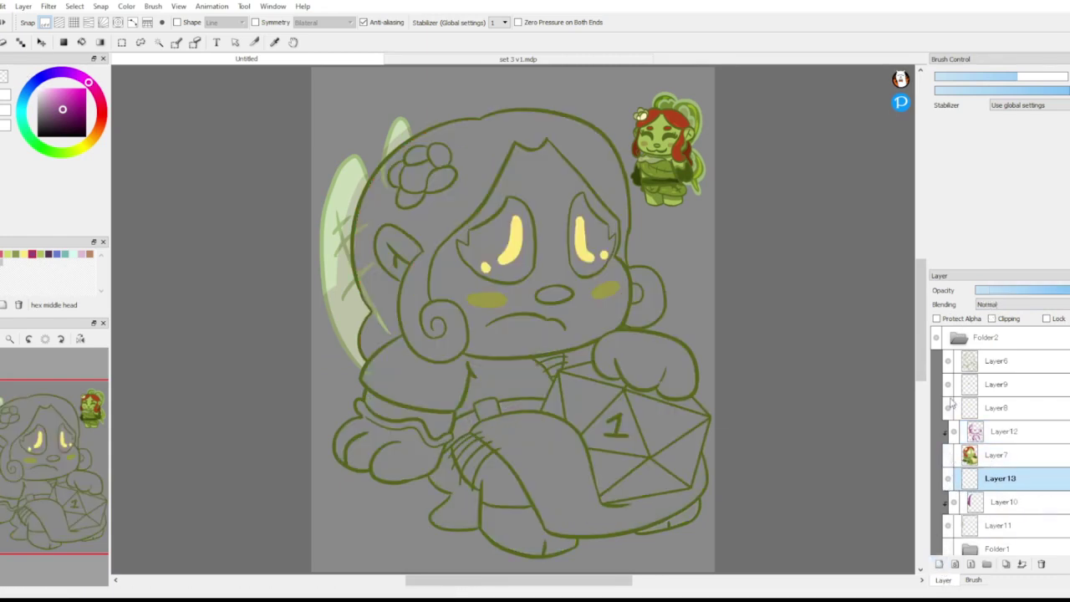
left_click(947, 525)
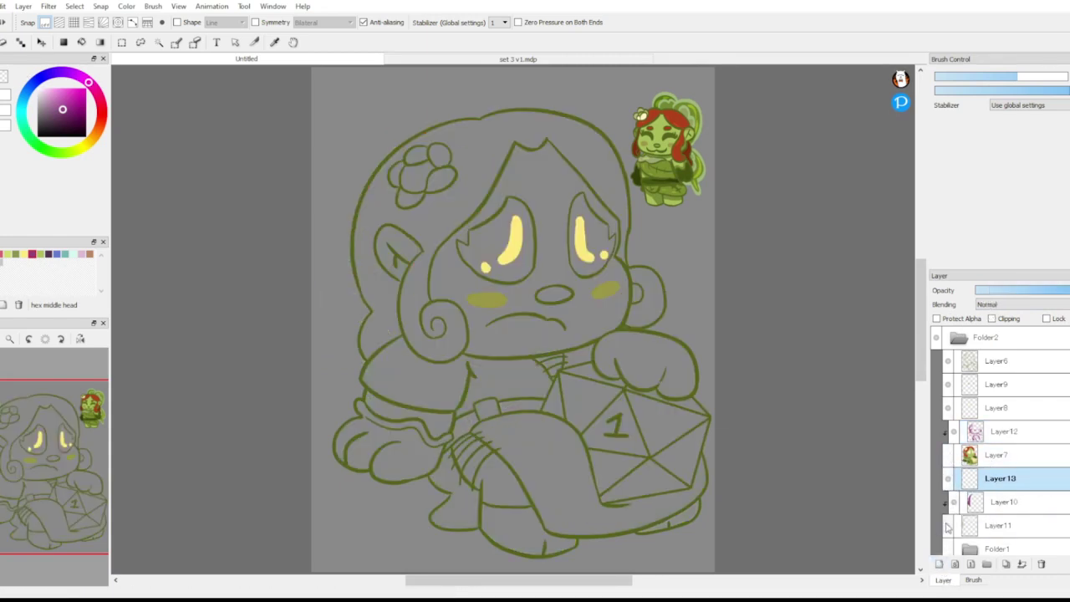
left_click(958, 339)
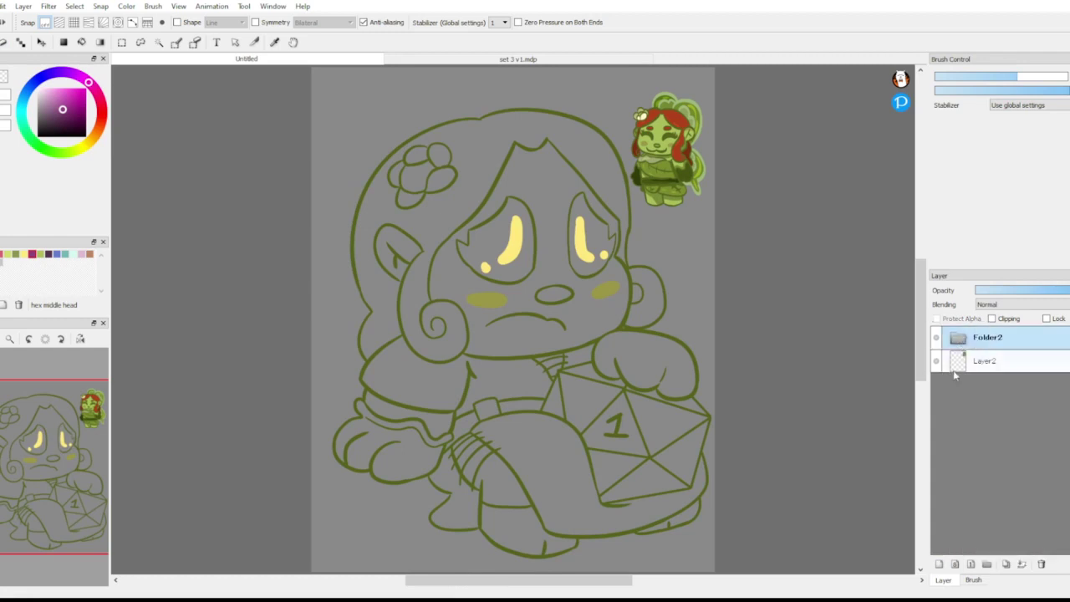
left_click(937, 361)
left_click(958, 339)
left_click(999, 478)
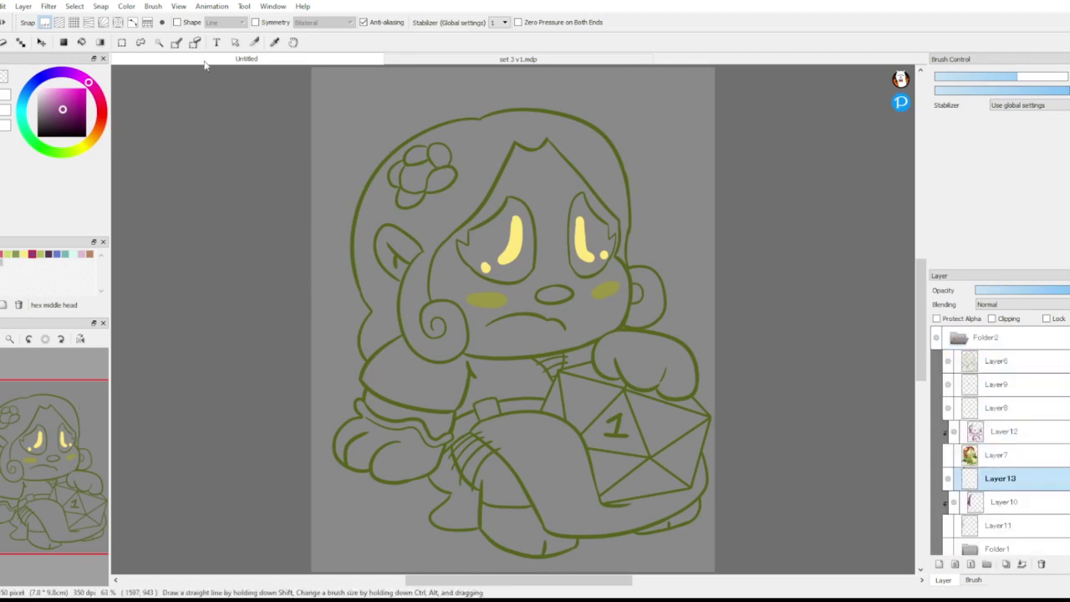
Select the empty background around the character with the Magic Wand and invert the selection to cover the character's silhouette.
key("w")
left_click(331, 108)
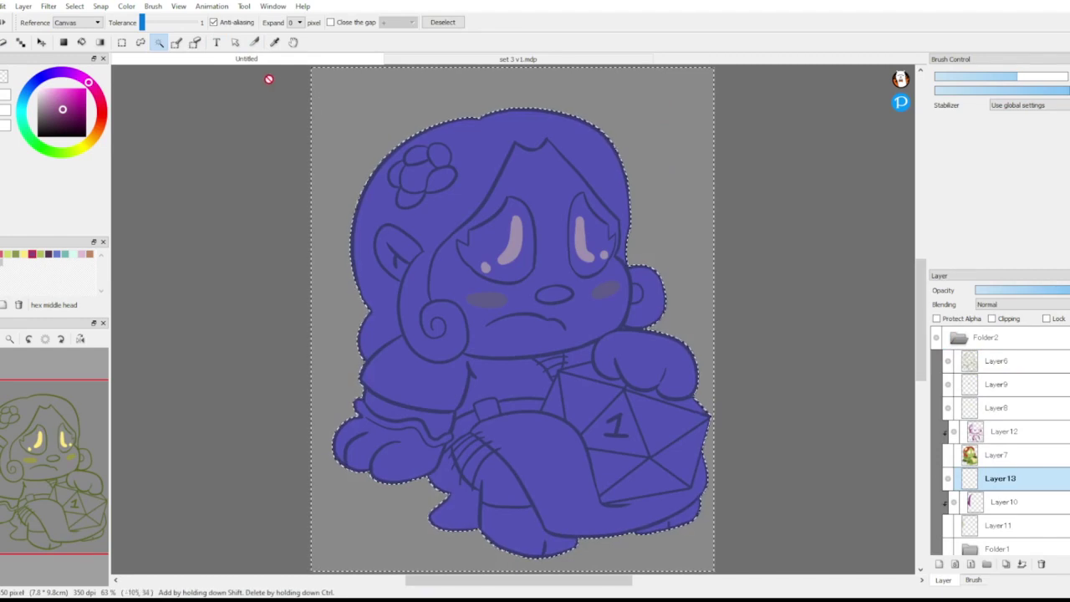
left_click(84, 43)
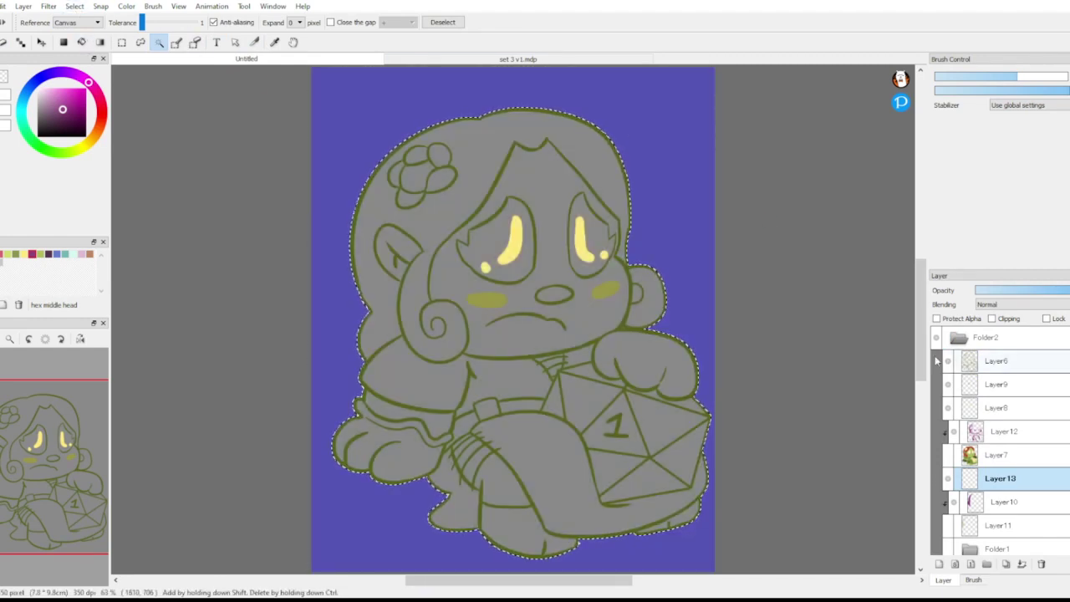
Show Layer7 again, sample the face's light green, and fill the silhouette selection on Layer13 with a rectangle of that colour.
left_click(948, 455)
left_click(275, 43)
left_click(583, 219)
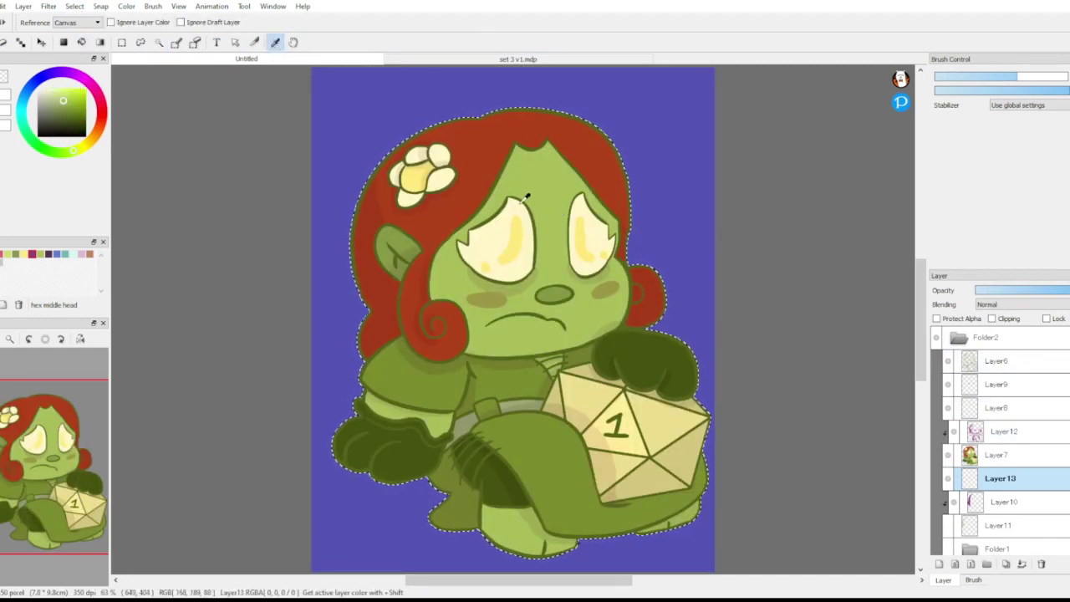
left_click(63, 42)
left_click_drag(256, 95, 768, 566)
Merge the colour layer, Layer7, down onto Layer13 and clear the selection.
scroll(752, 553, "down", 2)
left_click(1000, 456)
left_click(1021, 564)
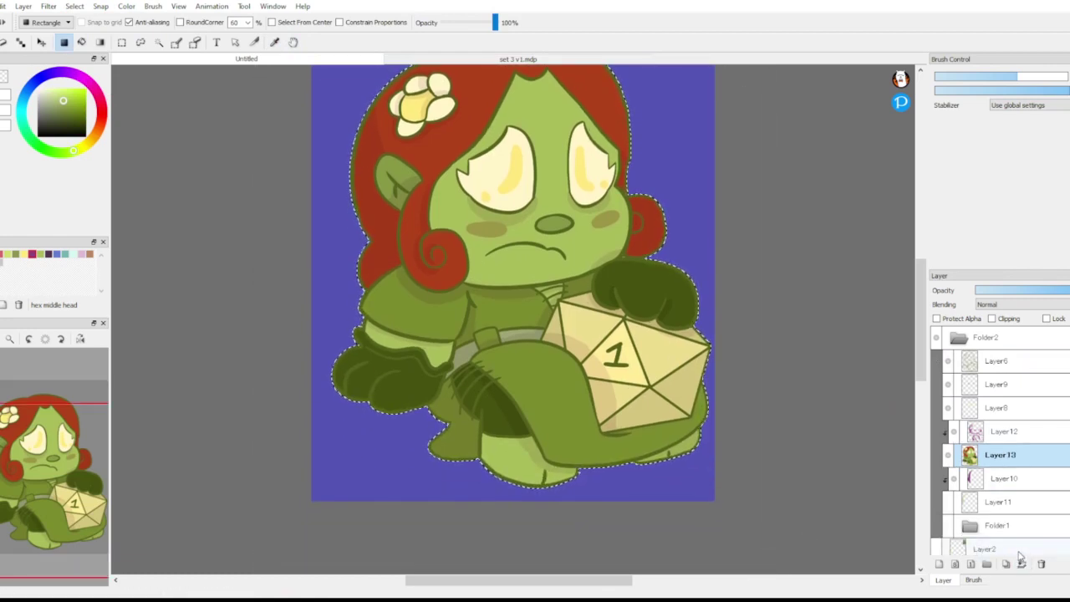
key("ctrl+d")
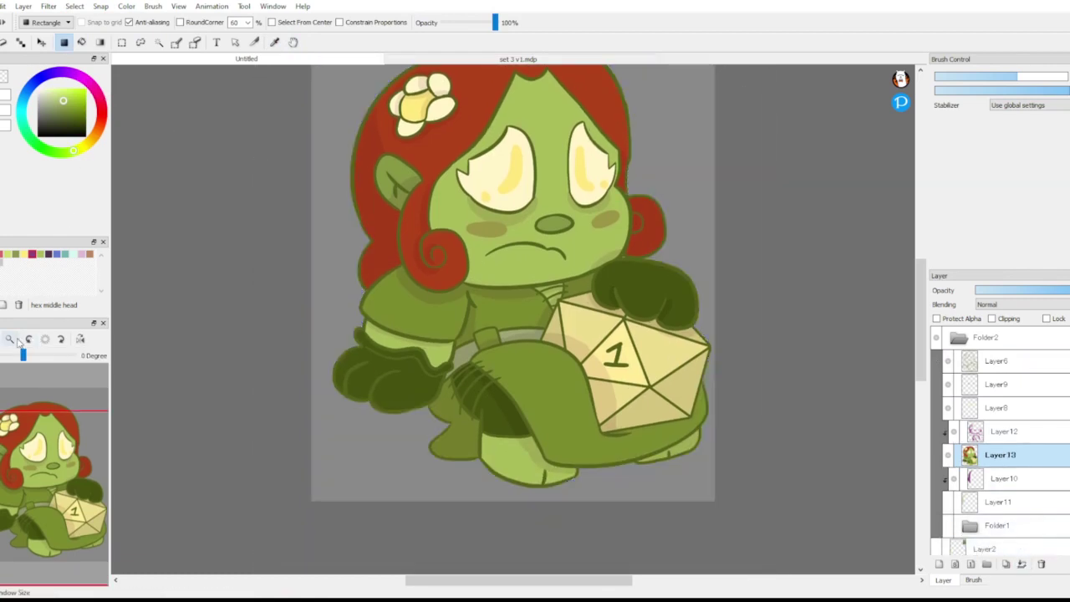
Sample the tunic's olive green as the active colour and return to the Brush tool.
left_click(10, 338)
left_click(275, 42)
left_click(472, 378)
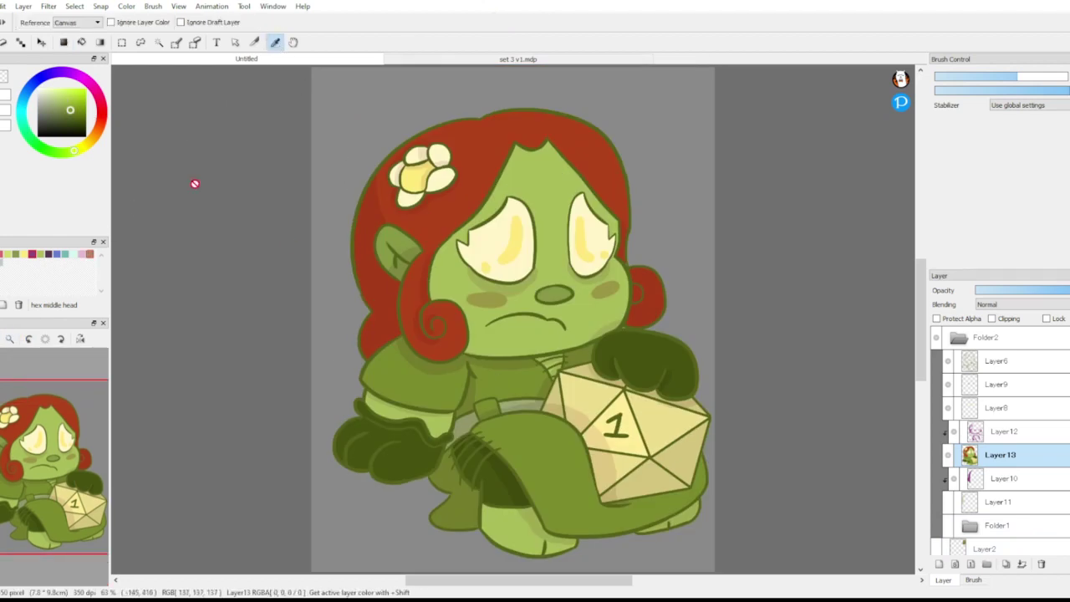
key("b")
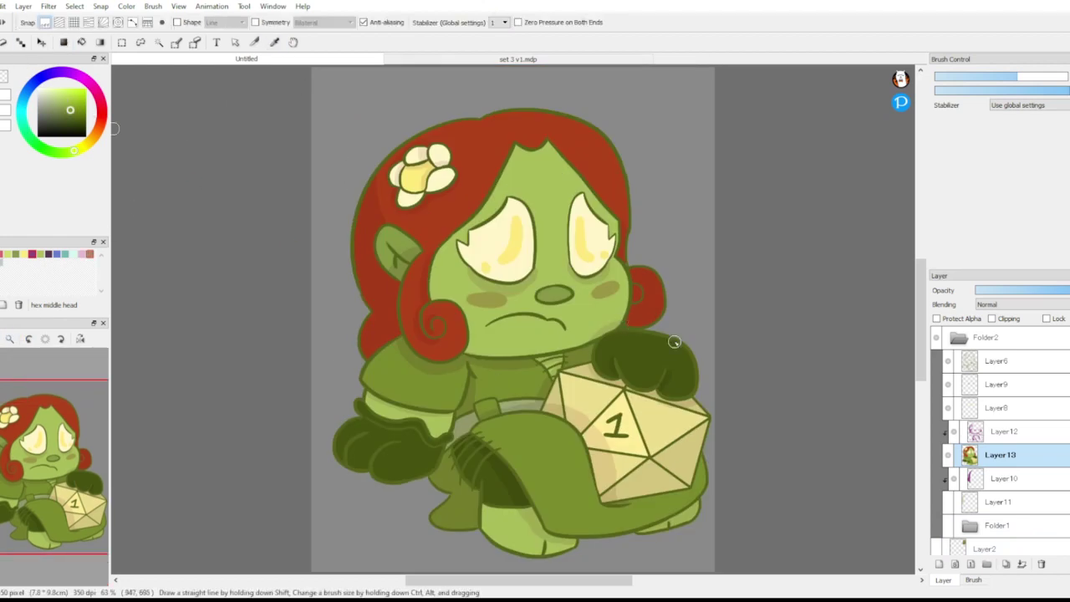
Show the wings' layer, Layer11, and the reference picture on Layer2 again.
left_click(947, 478)
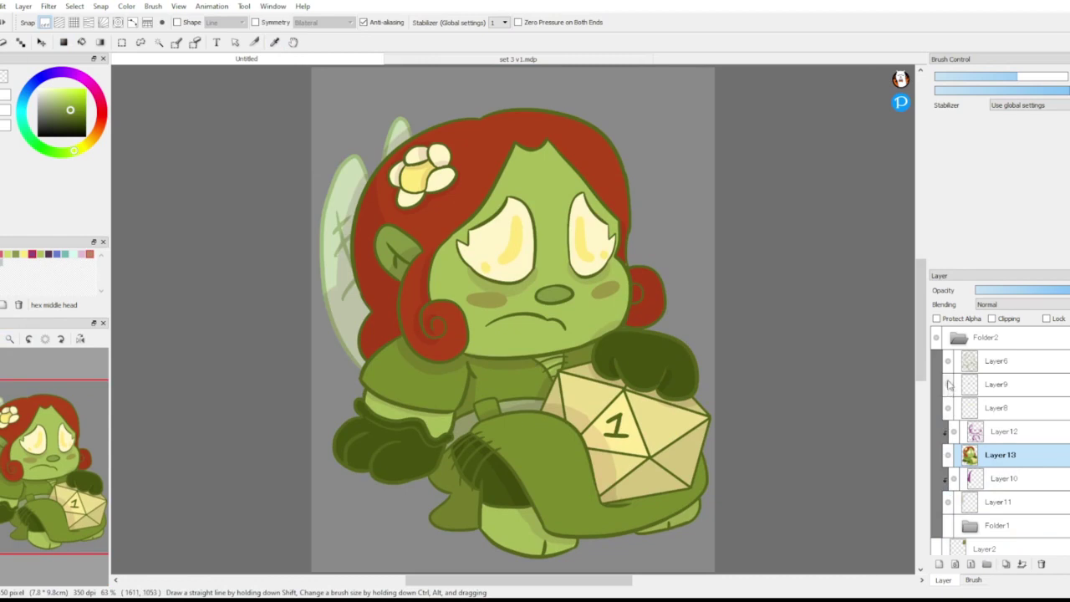
left_click(934, 548)
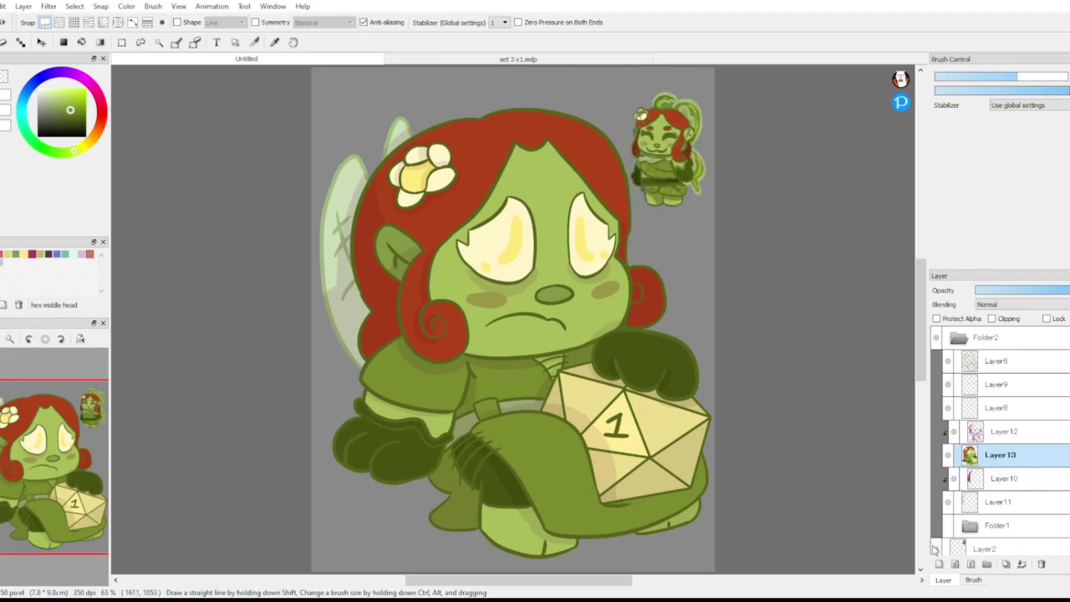
left_click(935, 549)
left_click(935, 550)
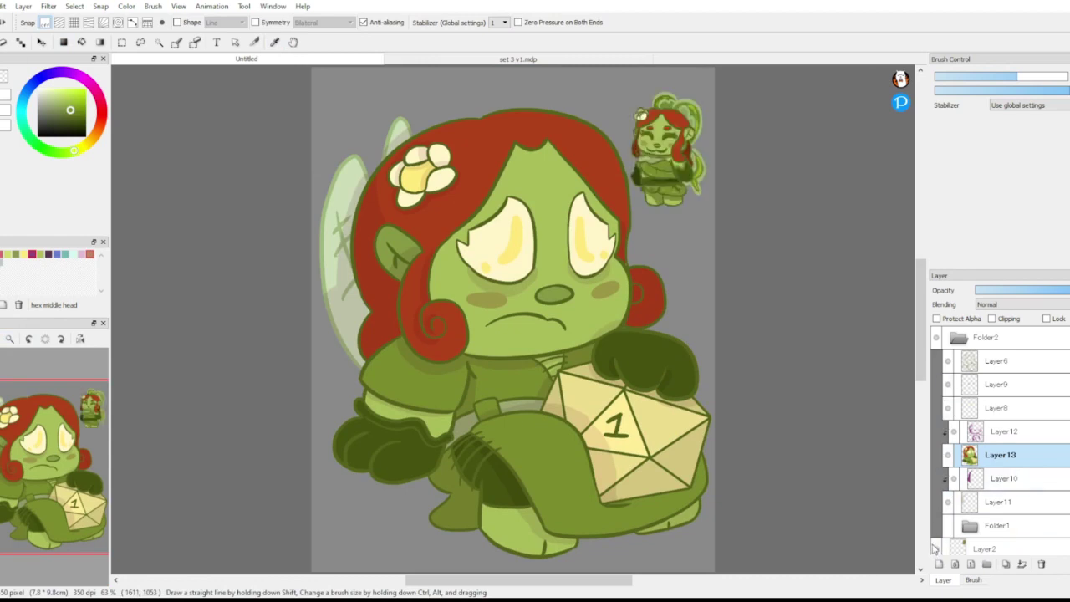